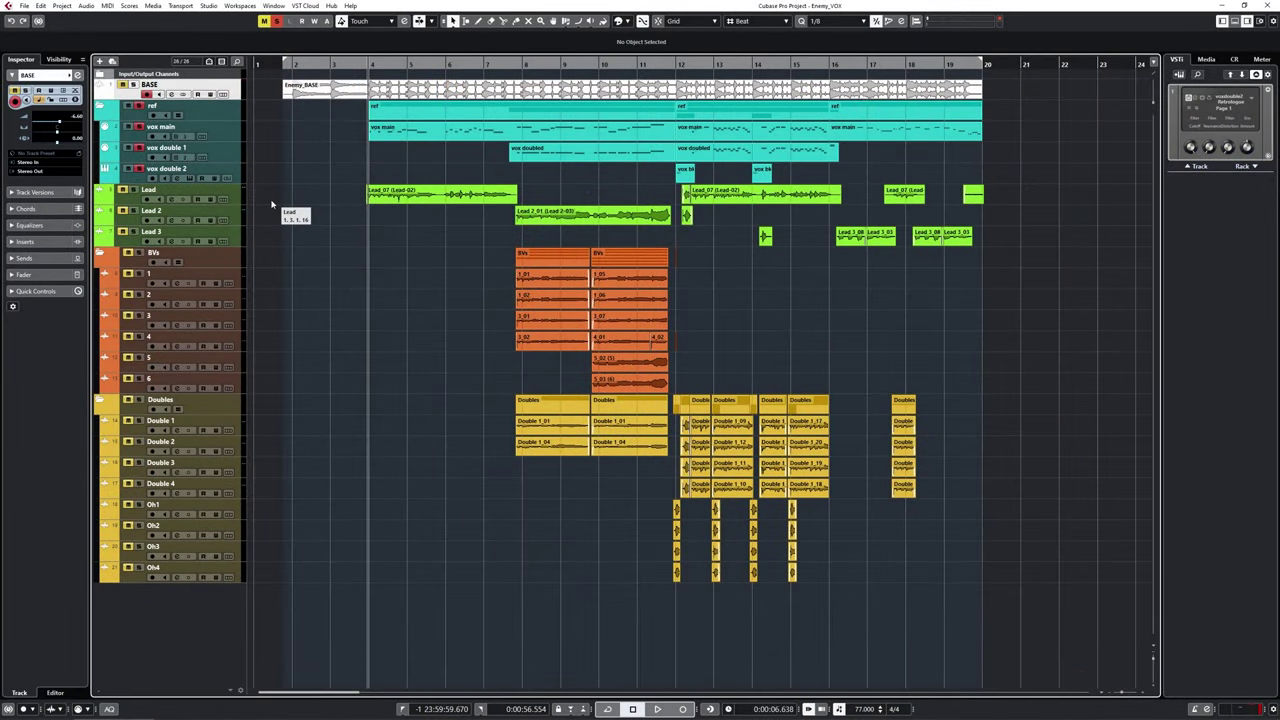
# Step: Play back the soloed ref folder with the vocal guide tracks, stop playback and turn off the folder's solo
pyautogui.press('space')
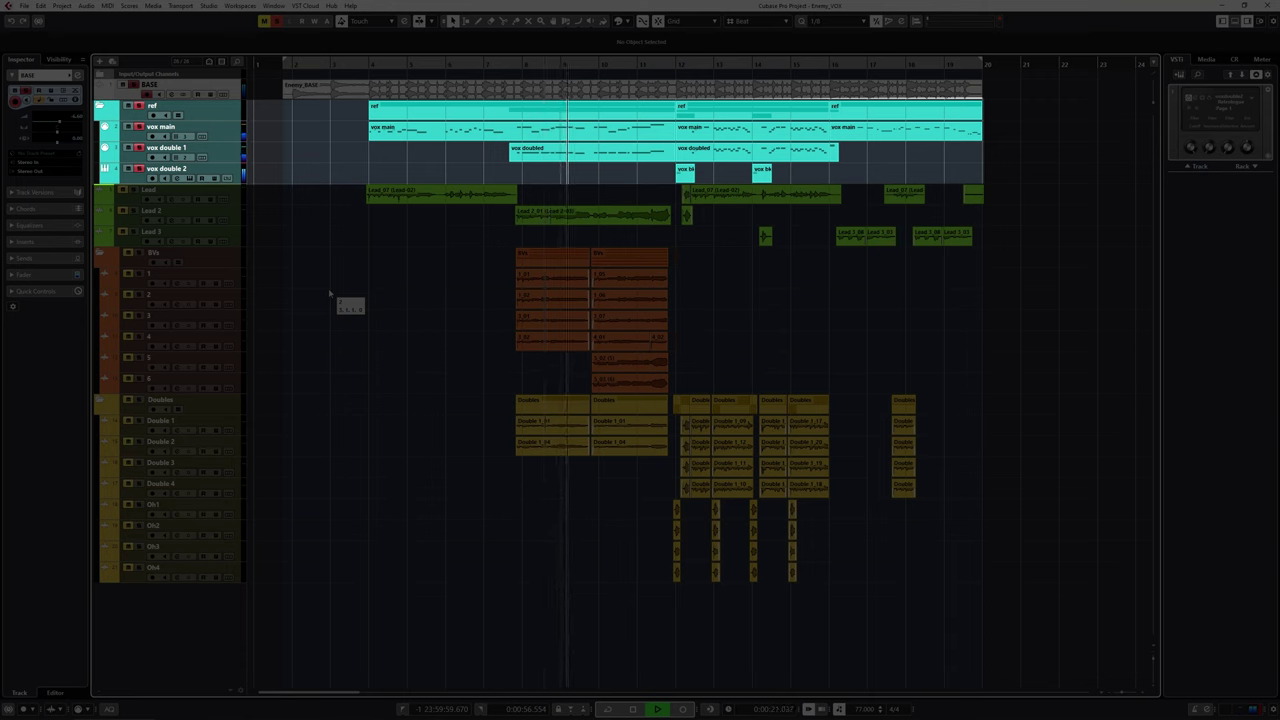
pyautogui.press('space')
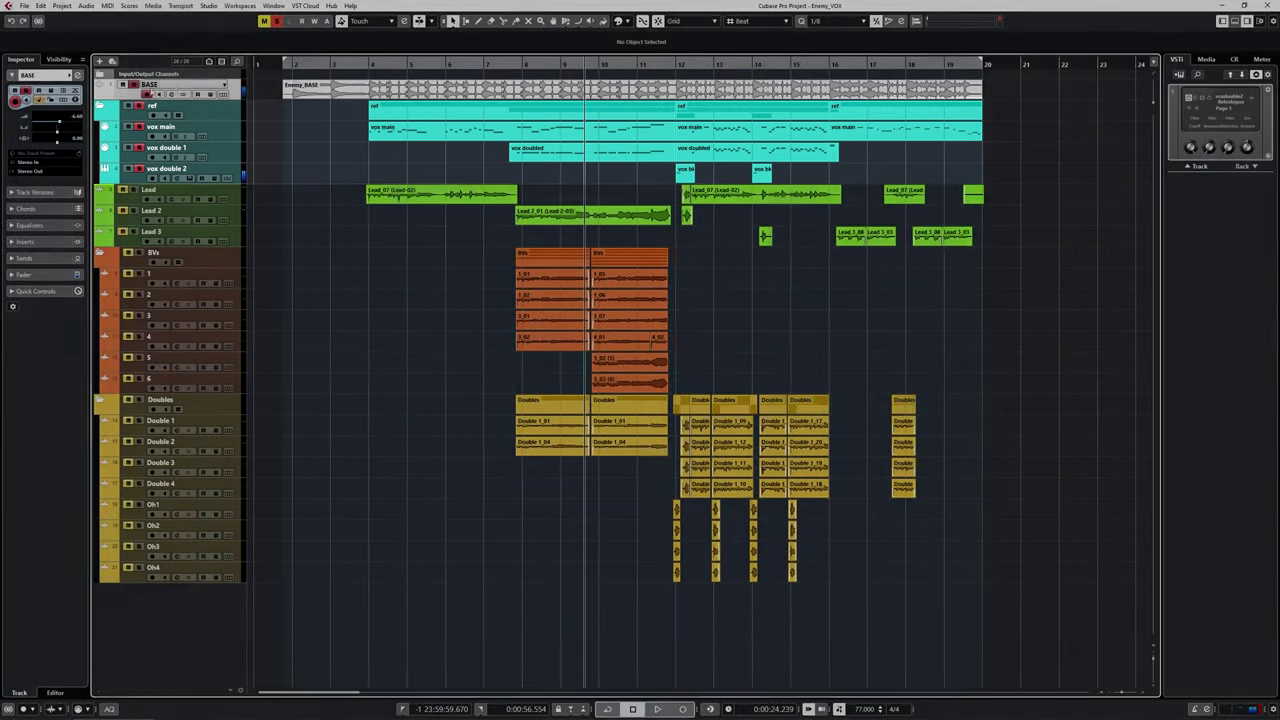
pyautogui.click(139, 106)
# Step: Disable the vox main, vox double 1 and vox double 2 tracks and hide the ref folder
pyautogui.click(232, 130)
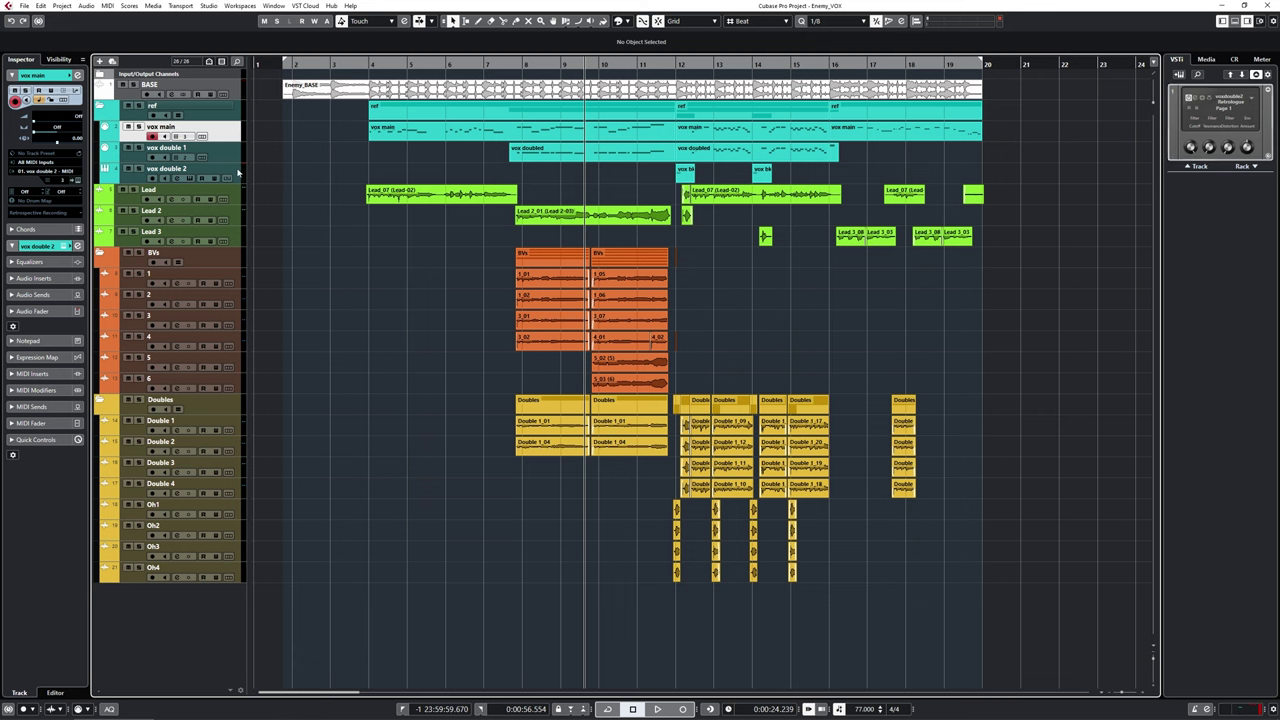
pyautogui.keyDown('shift'); pyautogui.click(238, 173); pyautogui.keyUp('shift')
pyautogui.rightClick(238, 175)
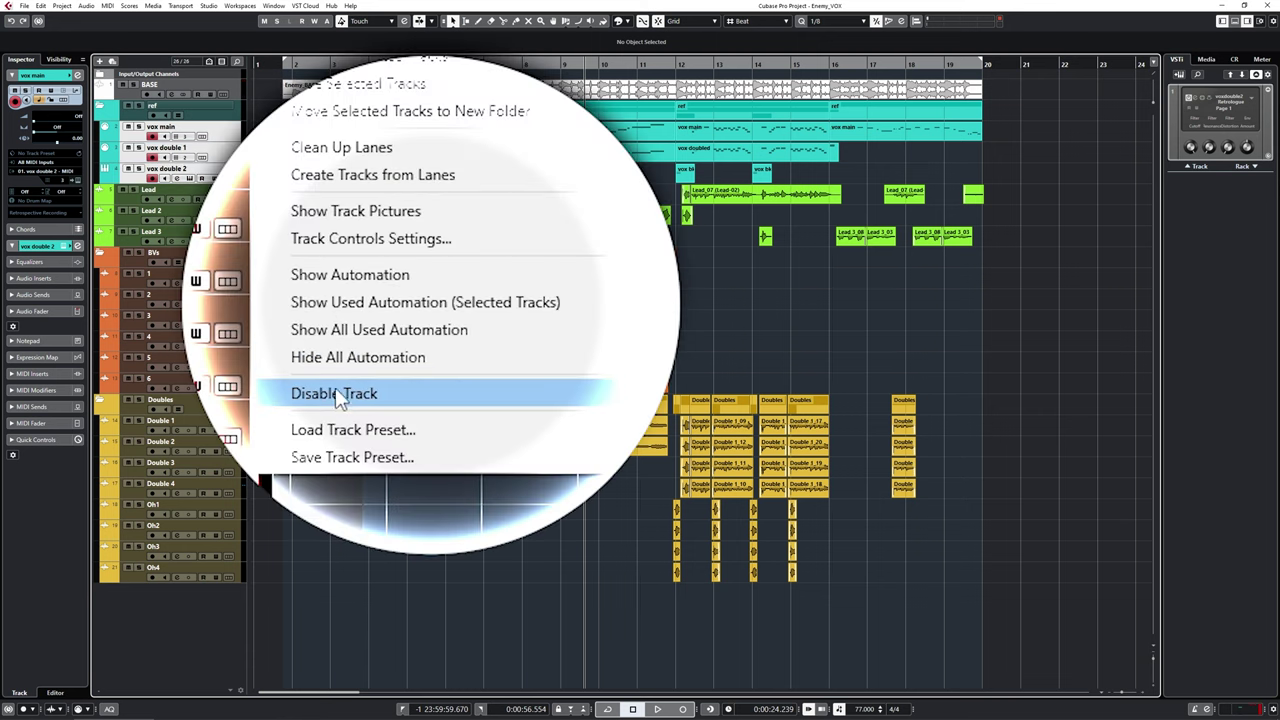
pyautogui.click(336, 394)
pyautogui.click(60, 59)
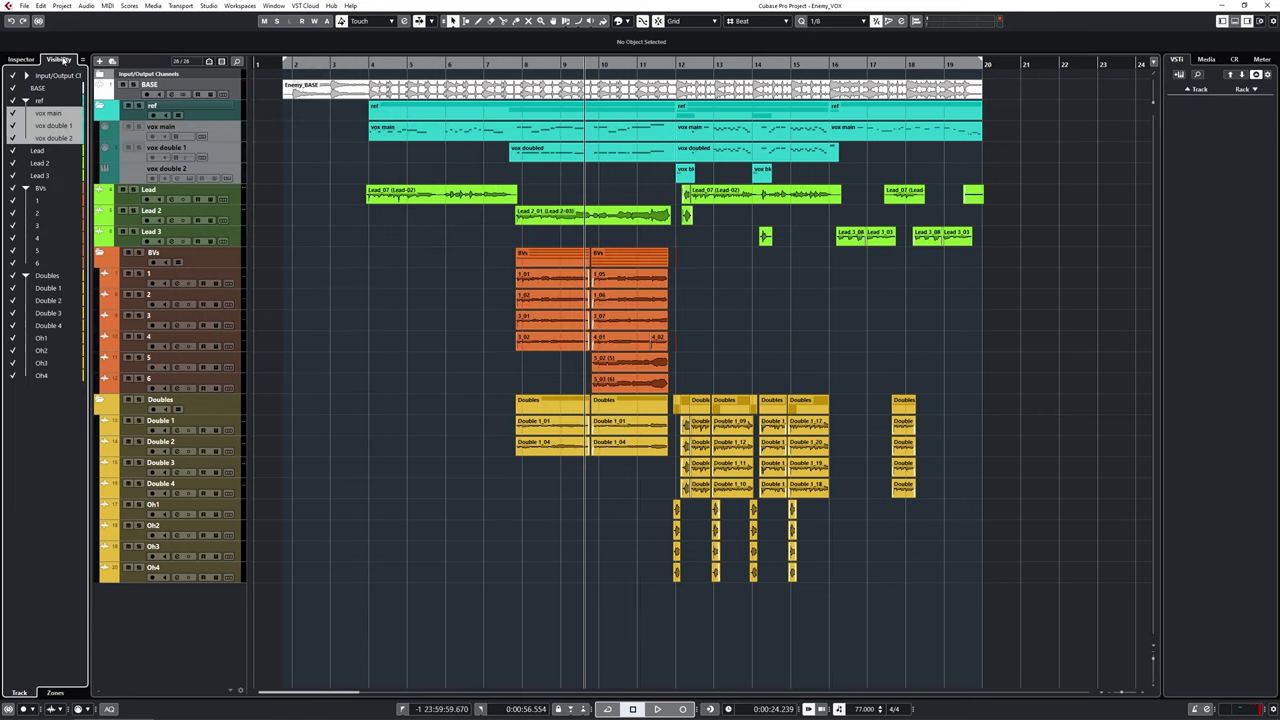
pyautogui.click(12, 101)
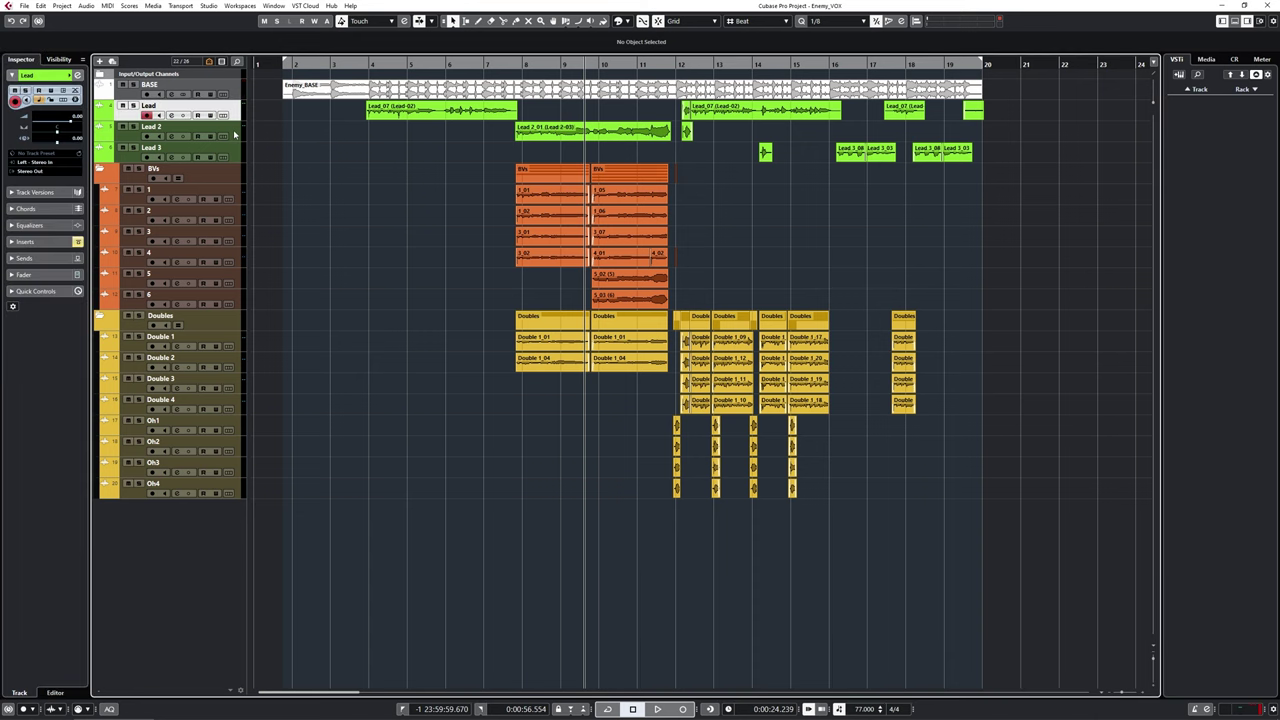
# Step: Enlarge the Lead, Lead 2 and Lead 3 tracks and play back the first lead vocal clip
pyautogui.moveTo(235, 162); pyautogui.dragTo(235, 212)
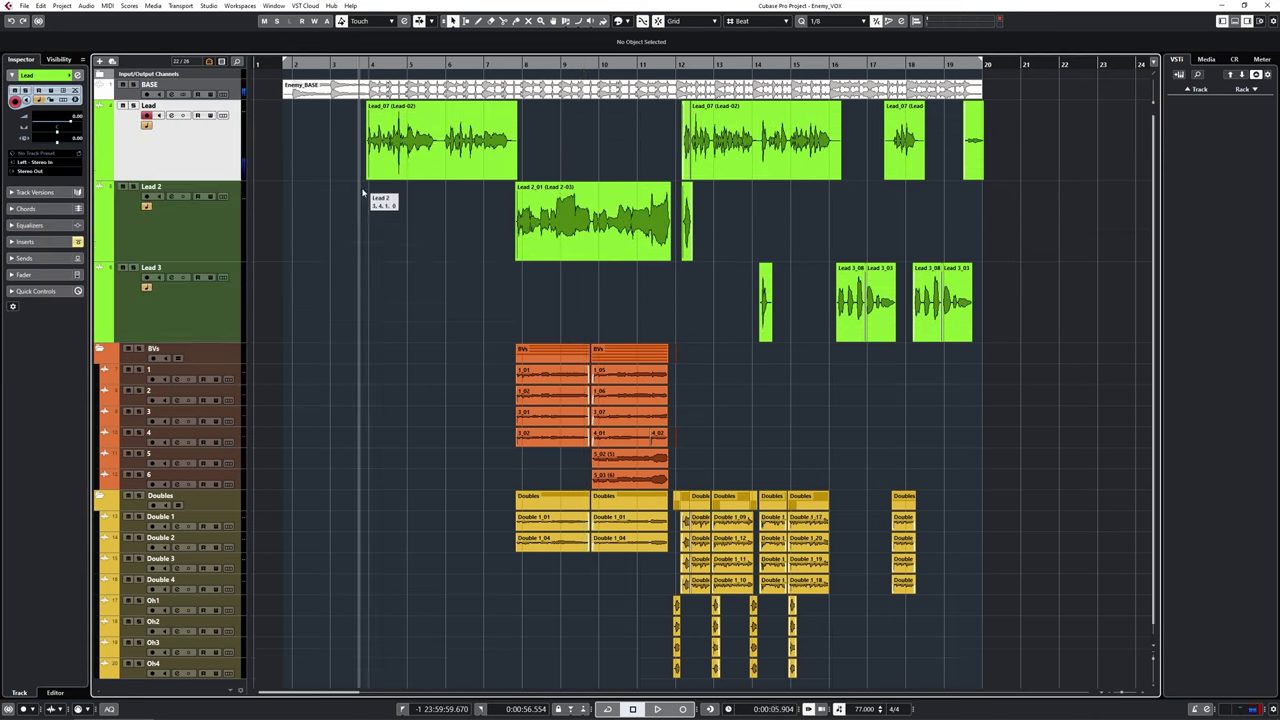
pyautogui.press('space')
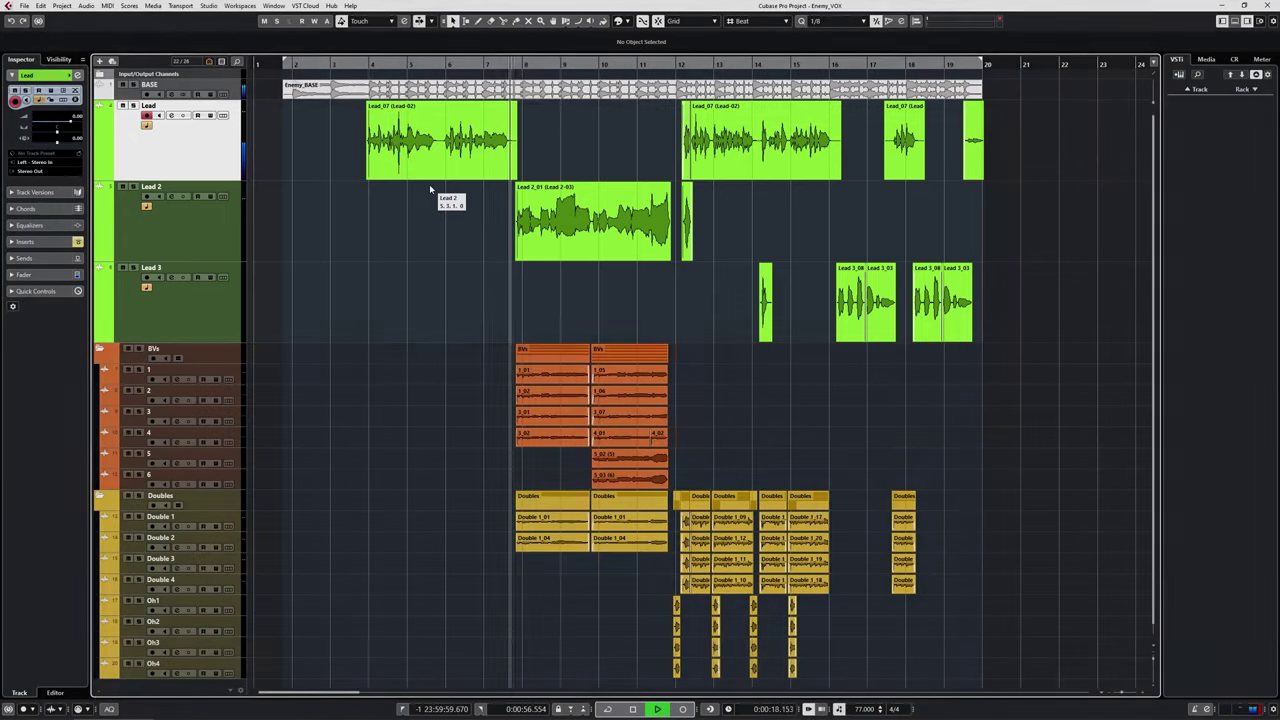
pyautogui.press('space')
# Step: Trim the end of the first Lead_07 clip before bar 8 and adjust its fade-out
pyautogui.press('h')
pyautogui.press('h')
pyautogui.scroll(-3, 457, 269)
pyautogui.moveTo(480, 179); pyautogui.dragTo(465, 180)
pyautogui.moveTo(464, 103); pyautogui.dragTo(460, 103)
# Step: Move the Lead 2_01 clip up onto the Lead track, keeping its timing, and adjust its fade-in
pyautogui.press('h')
pyautogui.press('h')
pyautogui.moveTo(479, 243); pyautogui.dragTo(497, 178)
pyautogui.moveTo(498, 103); pyautogui.dragTo(506, 103)
pyautogui.scroll(-3, 511, 243)
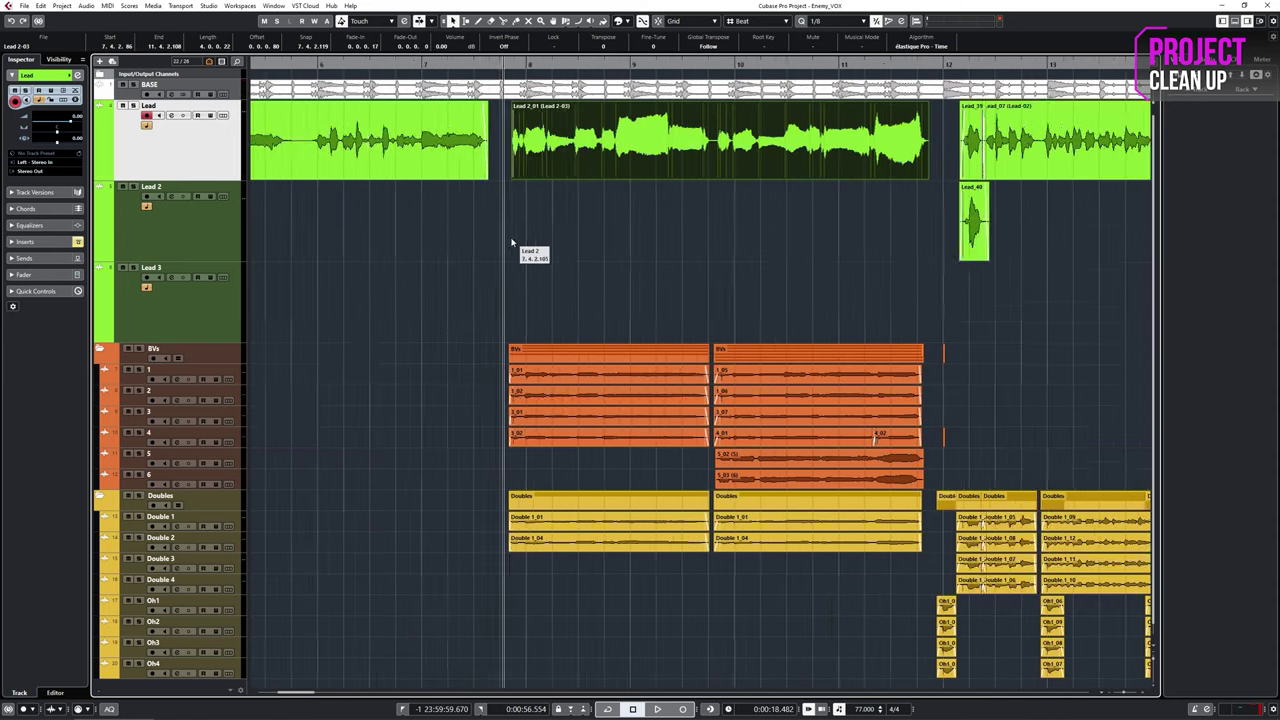
# Step: Move the Lead_40 clip down to the Lead 3 track, and trim the edges and adjust the fades of Lead_39
pyautogui.hscroll(3, 771, 249)
pyautogui.moveTo(708, 213); pyautogui.dragTo(709, 294)
pyautogui.scroll(7, 705, 285)
pyautogui.click(704, 173)
pyautogui.moveTo(779, 178)
pyautogui.mouseDown()
pyautogui.moveTo(754, 178)
pyautogui.moveTo(776, 178)
pyautogui.mouseUp()
pyautogui.moveTo(798, 103); pyautogui.dragTo(779, 103)
pyautogui.moveTo(730, 103); pyautogui.dragTo(745, 104)
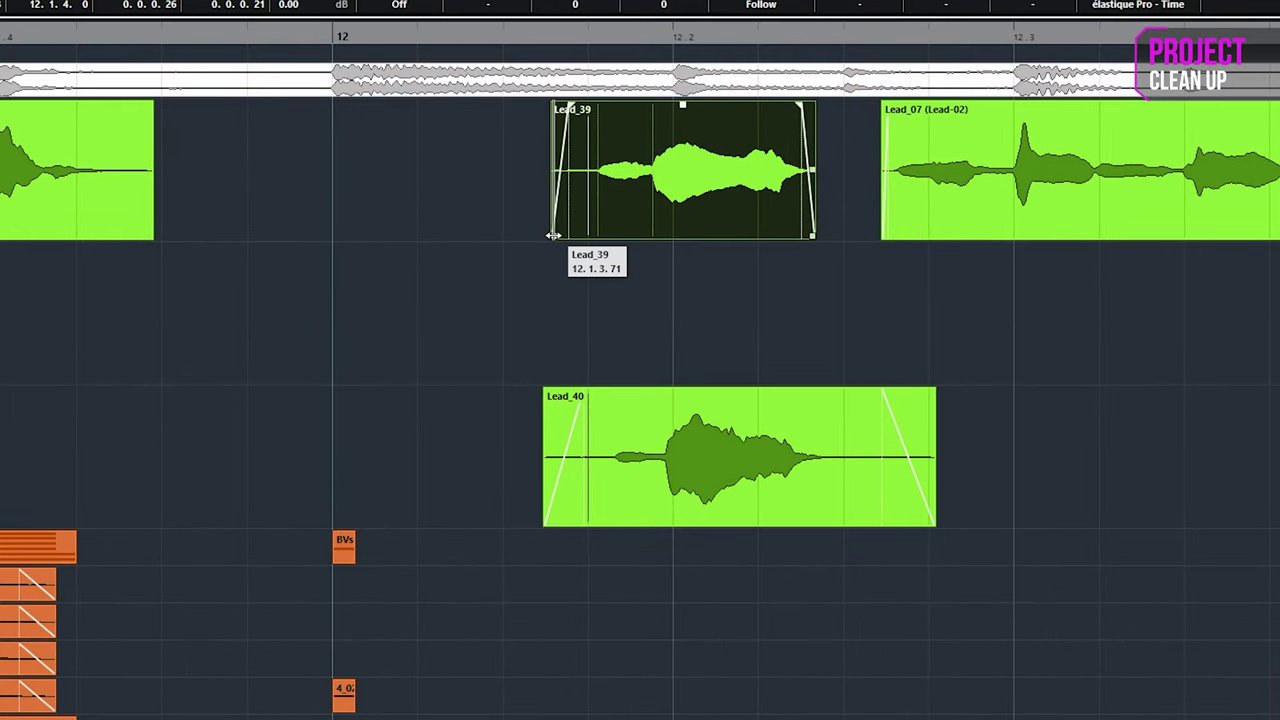
pyautogui.moveTo(553, 235); pyautogui.dragTo(566, 235)
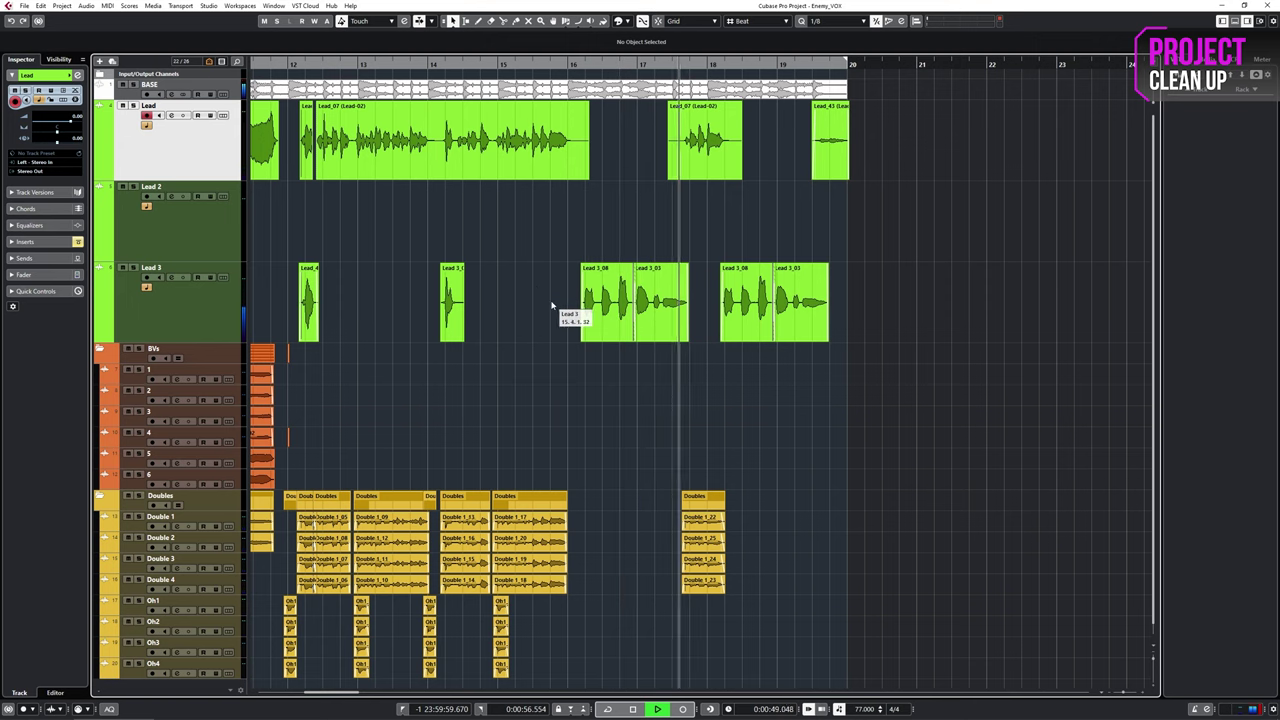
# Step: Stop playback and move both pairs of Lead 3_08 and Lead 3_03 clips up to the Lead 2 track
pyautogui.press('space')
pyautogui.moveTo(550, 307); pyautogui.dragTo(788, 314)
pyautogui.moveTo(610, 300); pyautogui.dragTo(617, 240)
pyautogui.click(637, 271)
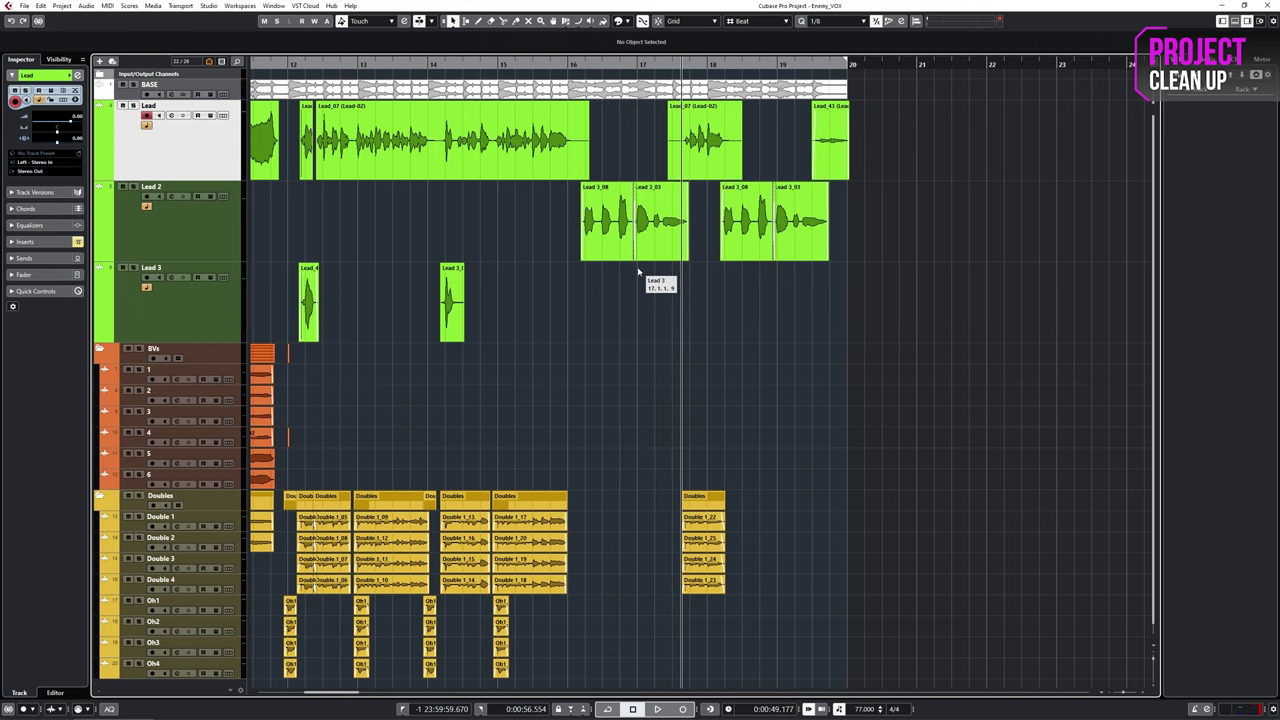
# Step: Trim the touching edges of both Lead 3_08 and Lead 3_03 pairs on Lead 2, leaving a gap between the clips
pyautogui.press('h')
pyautogui.press('h')
pyautogui.click(692, 200)
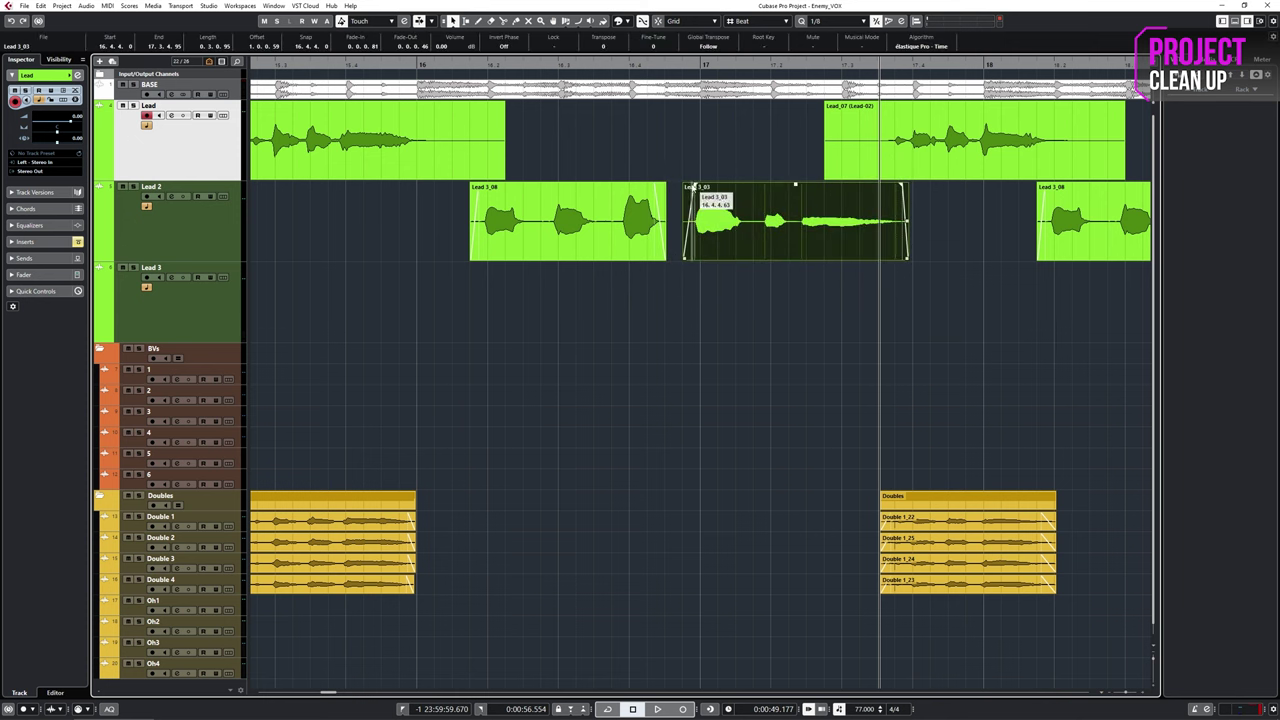
pyautogui.hscroll(5, 993, 243)
pyautogui.moveTo(623, 259)
pyautogui.mouseDown()
pyautogui.moveTo(604, 260)
pyautogui.moveTo(617, 260)
pyautogui.mouseUp()
pyautogui.moveTo(404, 260); pyautogui.dragTo(408, 260)
pyautogui.click(868, 310)
pyautogui.press('g')
pyautogui.press('g')
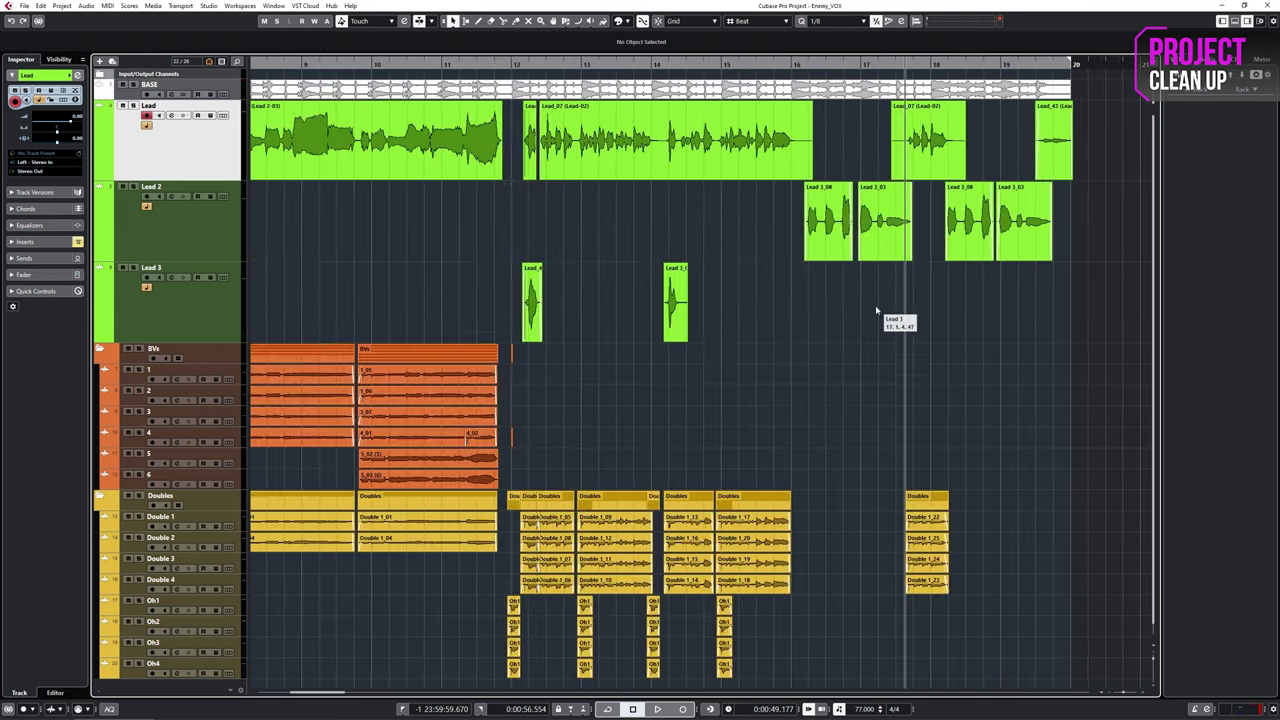
# Step: Disable the Lead 3 track and hide it from the project
pyautogui.click(193, 315)
pyautogui.rightClick(195, 314)
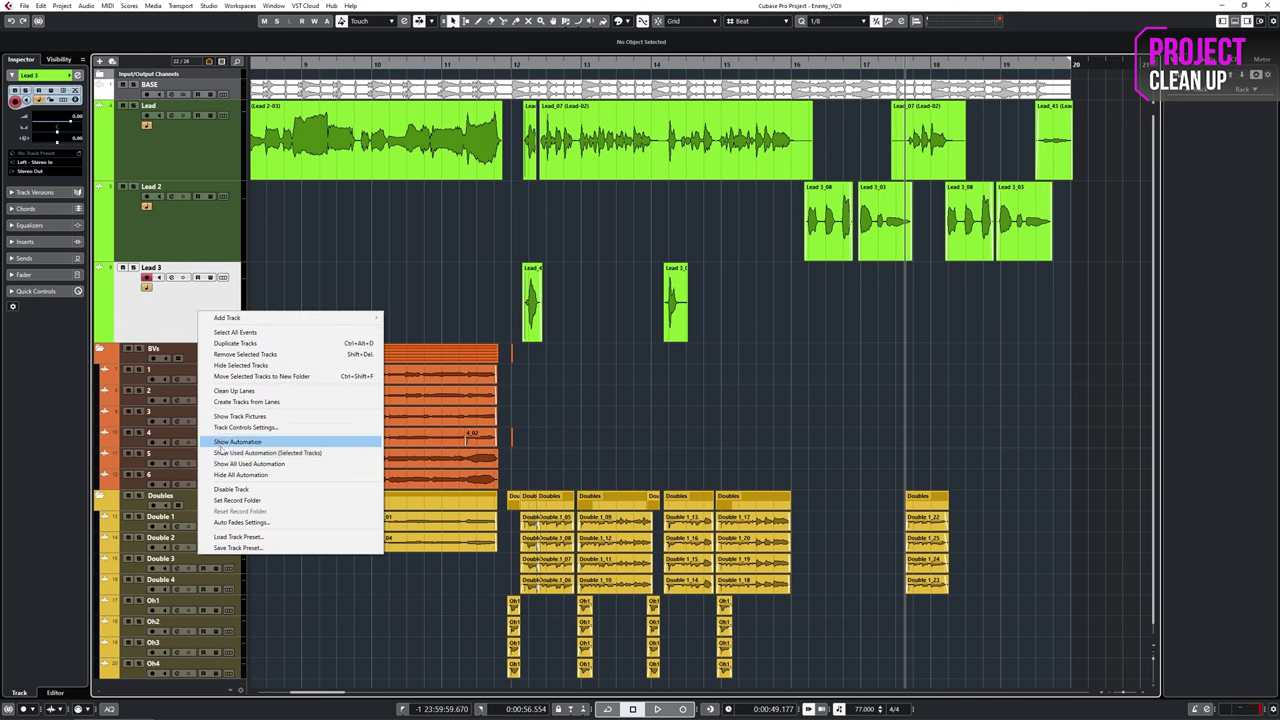
pyautogui.click(225, 489)
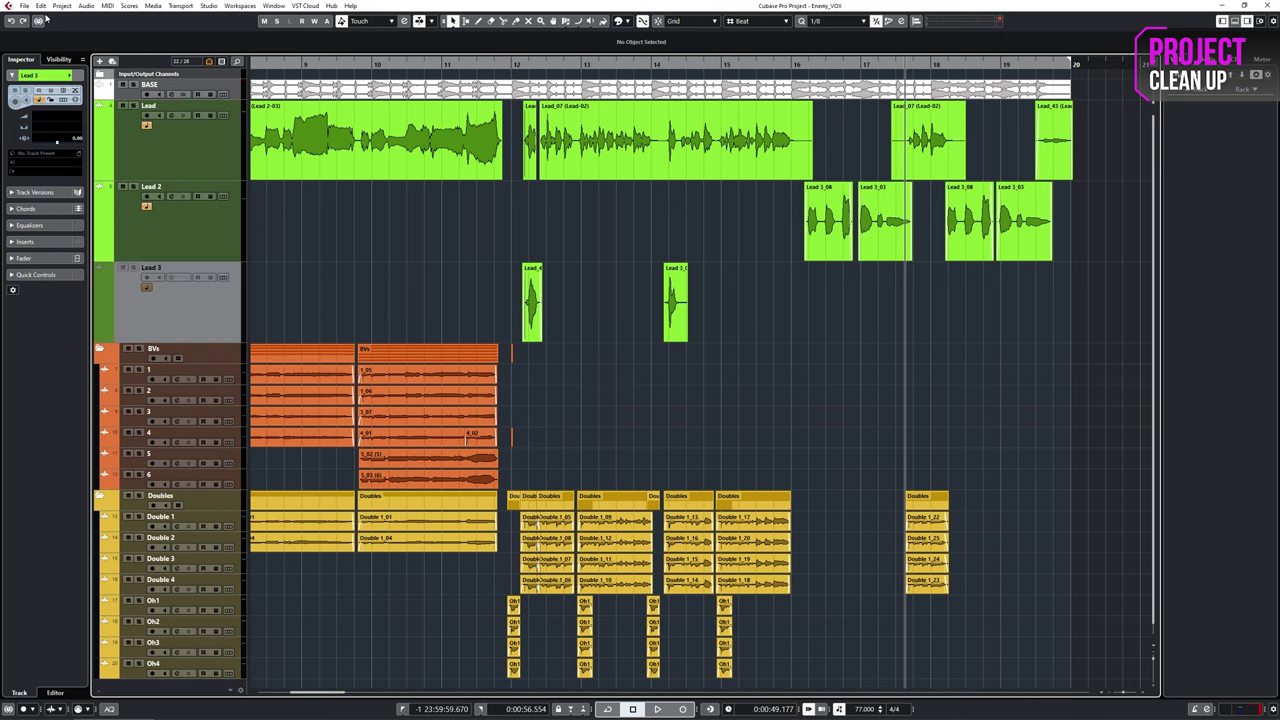
pyautogui.click(60, 60)
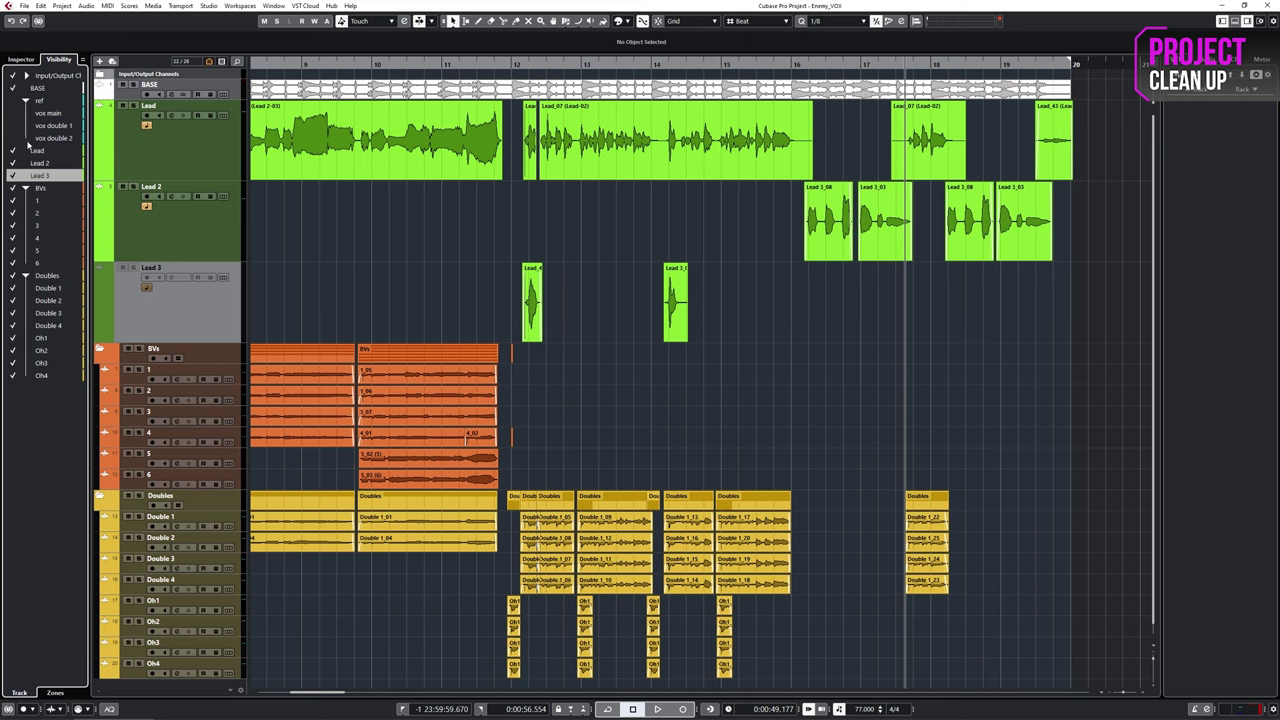
pyautogui.click(12, 176)
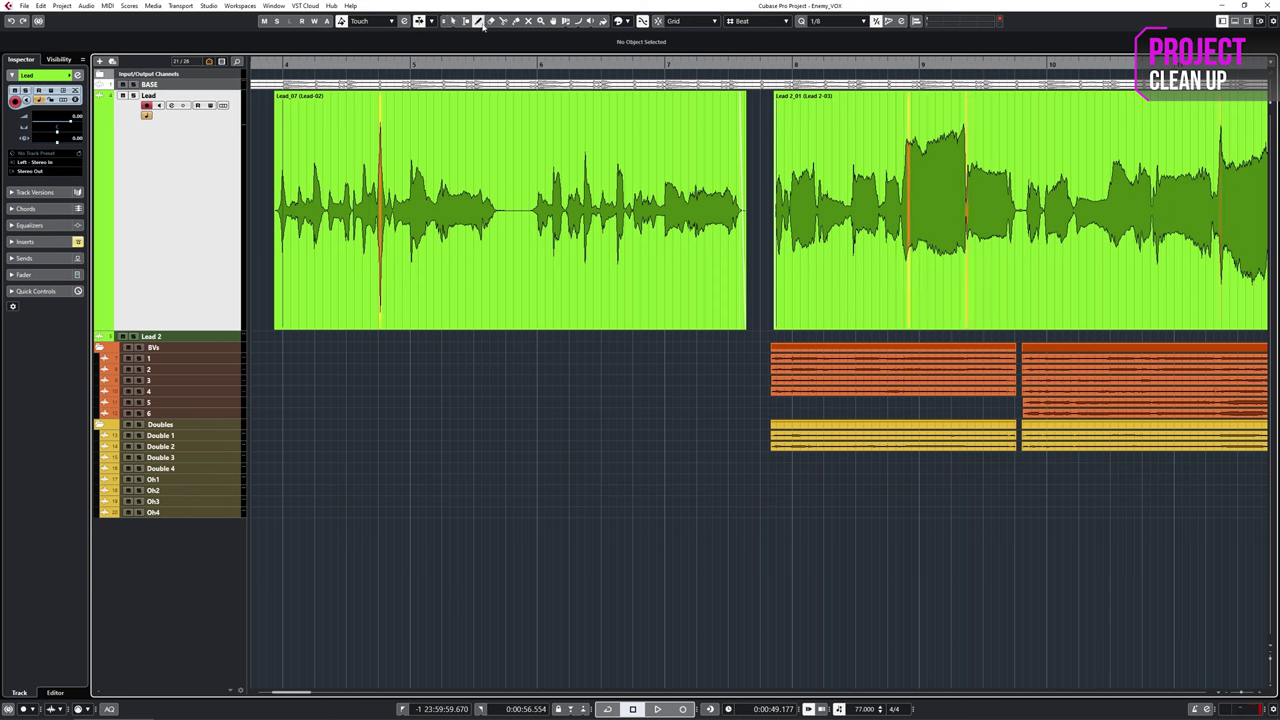
# Step: Draw clip volume dips over the tall peak in the first Lead_07 clip and the loud phrase around bar 9 in Lead 2_01
pyautogui.click(390, 140)
pyautogui.moveTo(381, 93); pyautogui.dragTo(380, 179)
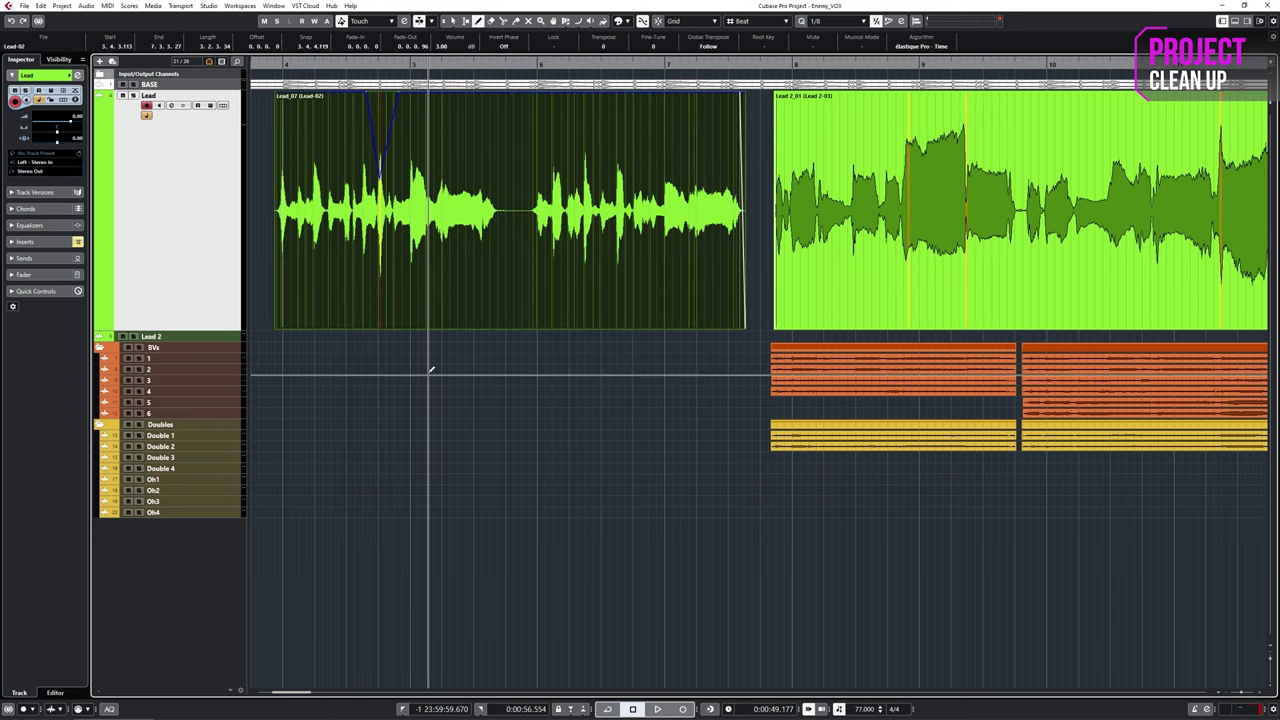
pyautogui.hscroll(4, 485, 317)
pyautogui.click(379, 93)
pyautogui.click(469, 93)
pyautogui.moveTo(460, 93)
pyautogui.mouseDown()
pyautogui.moveTo(460, 106)
pyautogui.moveTo(394, 115)
pyautogui.mouseUp()
pyautogui.moveTo(457, 108); pyautogui.dragTo(454, 145)
# Step: Draw two volume dips over the loud peaks near the end of the Lead 2_01 clip, between bars 11 and 12
pyautogui.click(711, 94)
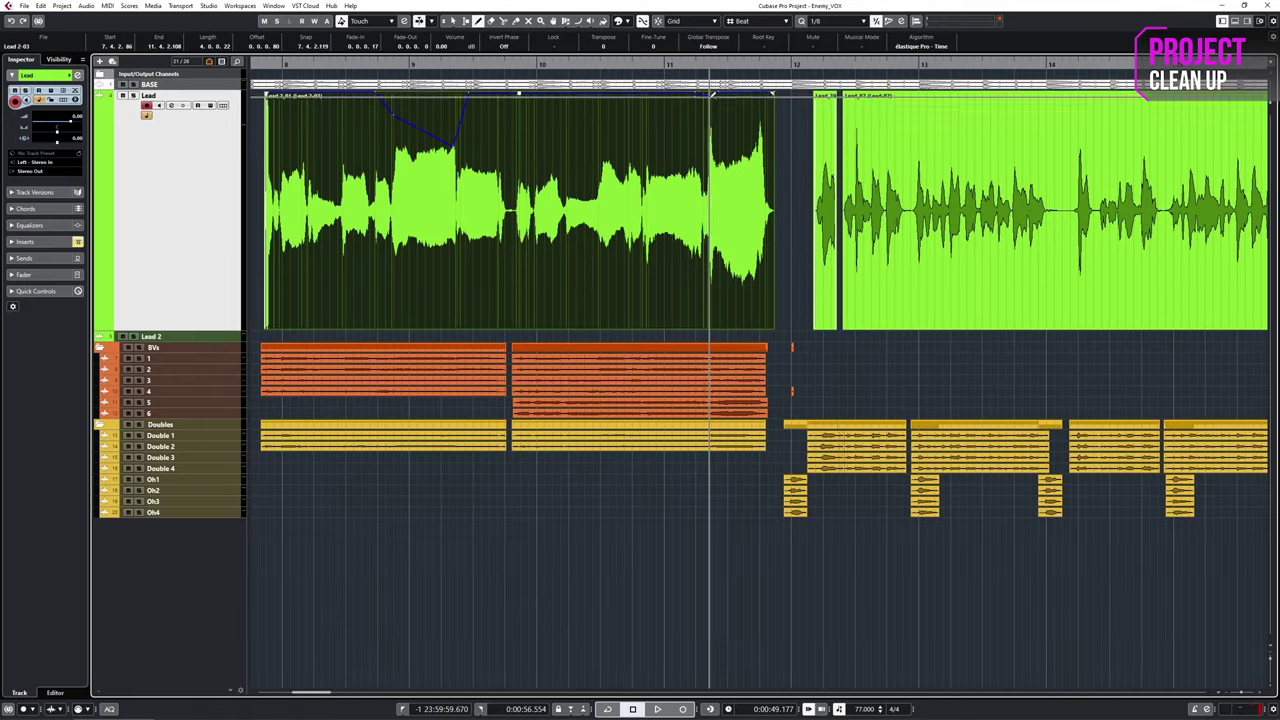
pyautogui.moveTo(711, 94)
pyautogui.mouseDown()
pyautogui.moveTo(710, 125)
pyautogui.moveTo(760, 138)
pyautogui.moveTo(711, 164)
pyautogui.moveTo(762, 153)
pyautogui.mouseUp()
pyautogui.click(767, 93)
pyautogui.click(753, 93)
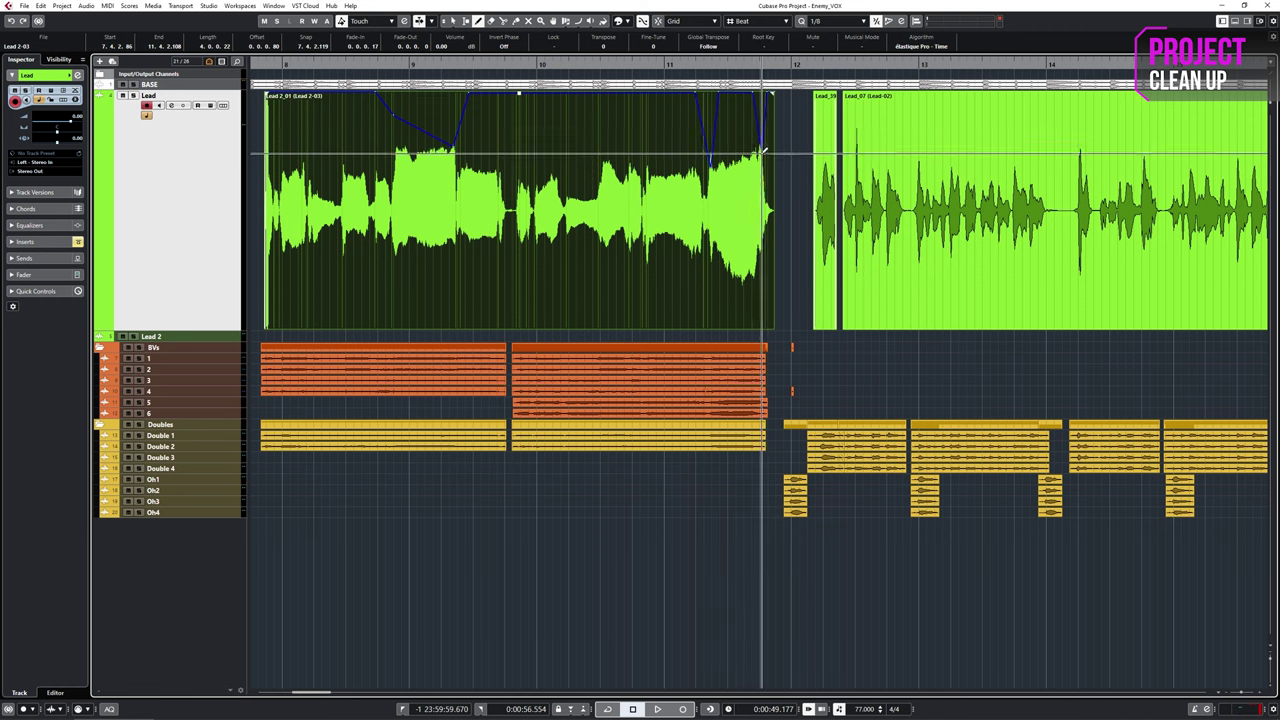
pyautogui.moveTo(753, 93); pyautogui.dragTo(747, 93)
pyautogui.moveTo(761, 153); pyautogui.dragTo(759, 163)
pyautogui.moveTo(767, 93); pyautogui.dragTo(773, 93)
pyautogui.moveTo(760, 163); pyautogui.dragTo(761, 174)
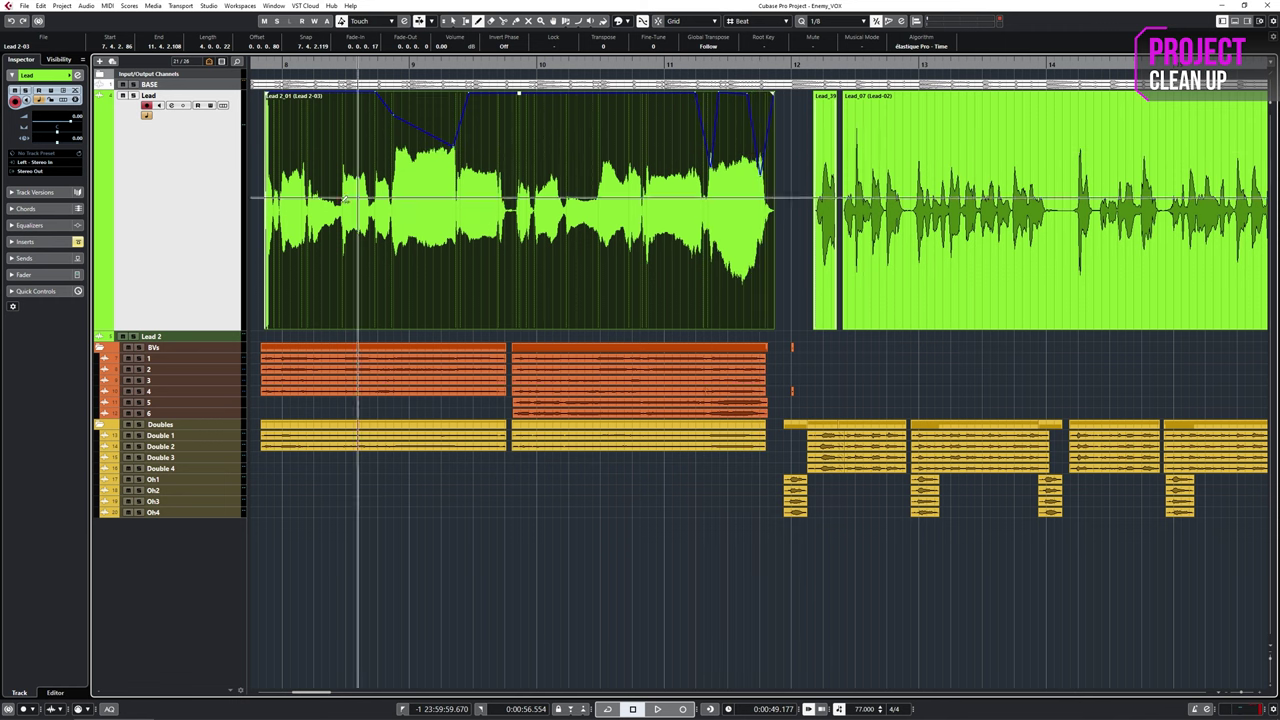
# Step: Solo the Lead track and play it back from the start of the Lead 2_01 clip to check the volume changes
pyautogui.moveTo(268, 65); pyautogui.dragTo(271, 115)
pyautogui.press('space')
pyautogui.press('s')
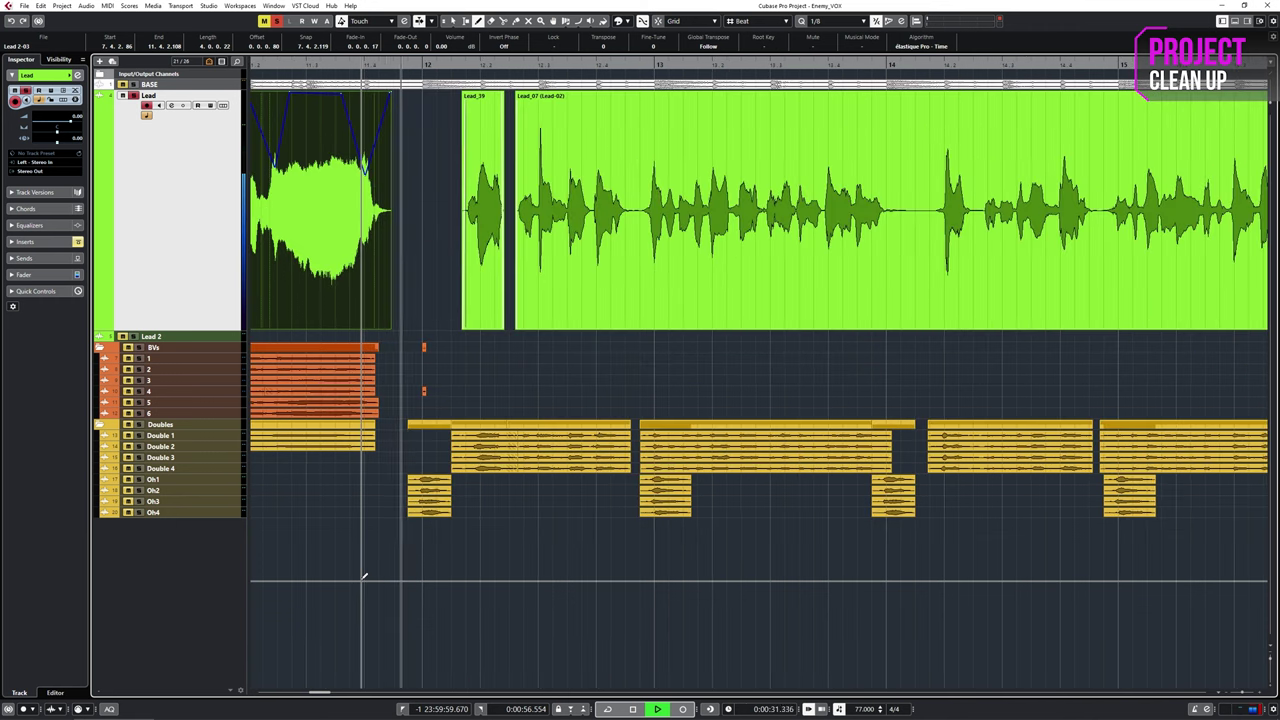
pyautogui.press('space')
# Step: Draw volume dips over the peaks near 12.3, 14.2 and 14.4 in the second Lead_07 clip
pyautogui.click(370, 94)
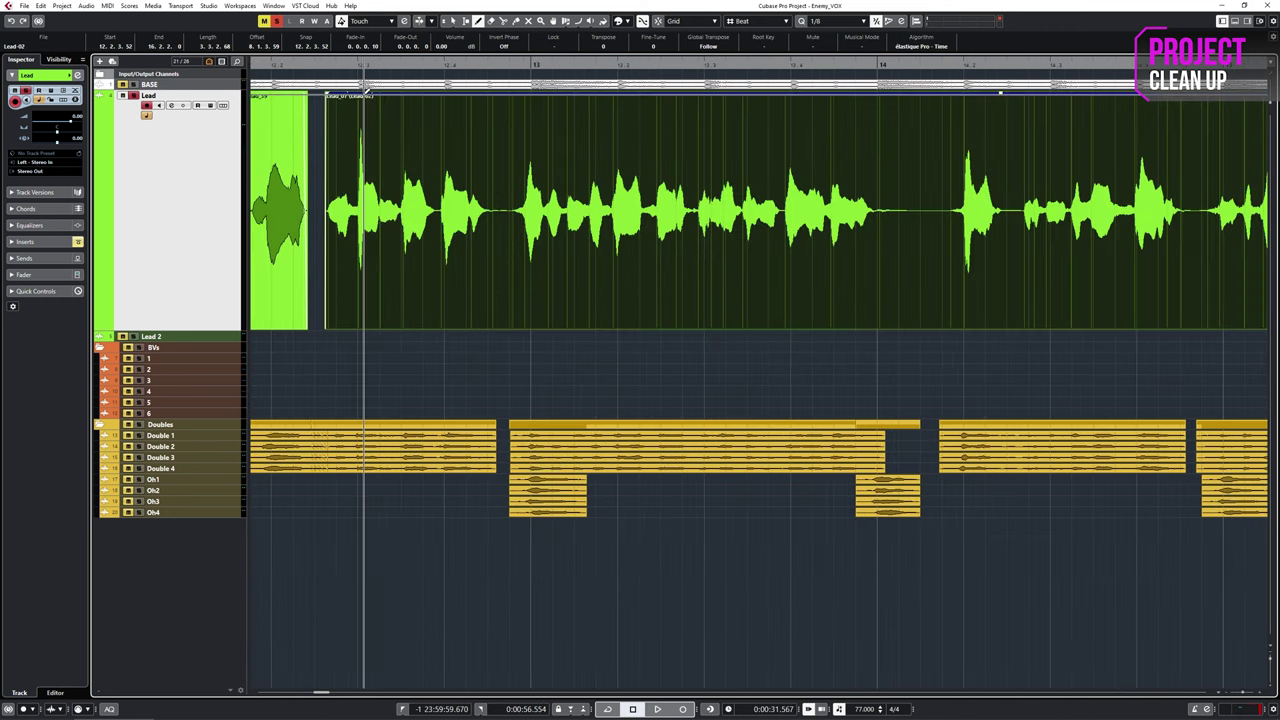
pyautogui.click(351, 94)
pyautogui.moveTo(360, 94); pyautogui.dragTo(361, 177)
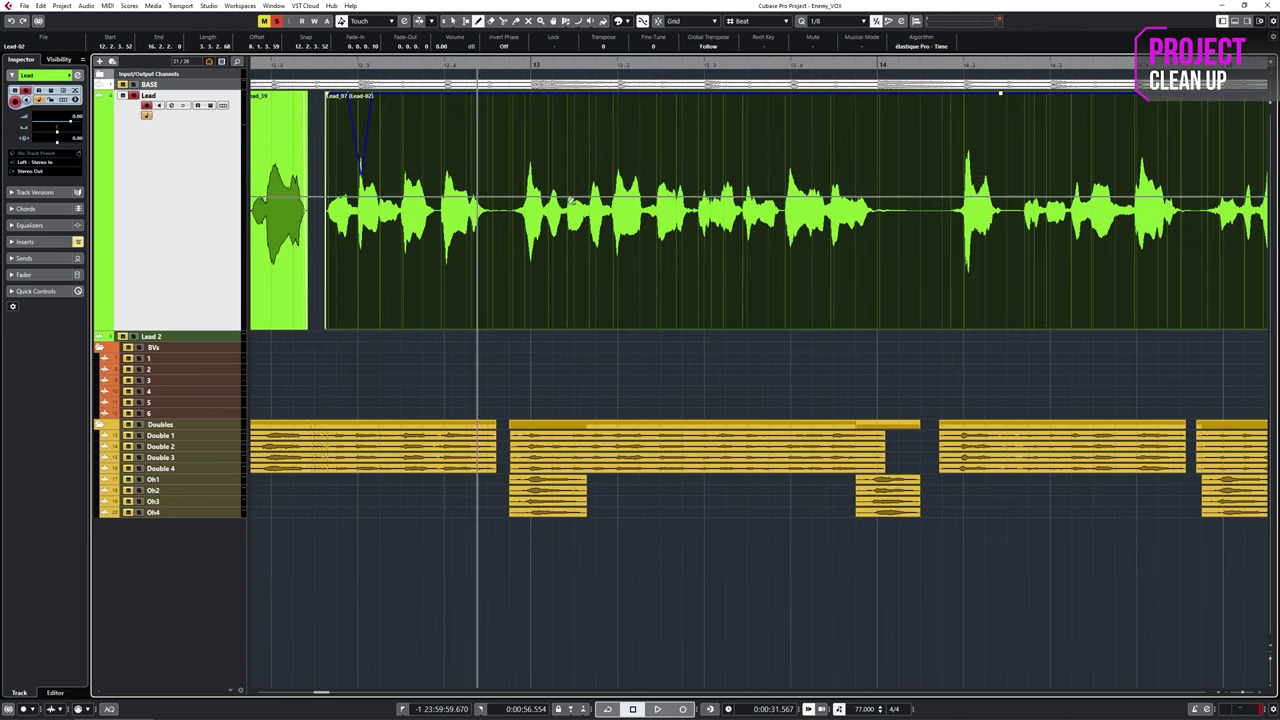
pyautogui.click(982, 94)
pyautogui.click(946, 94)
pyautogui.moveTo(971, 94); pyautogui.dragTo(972, 127)
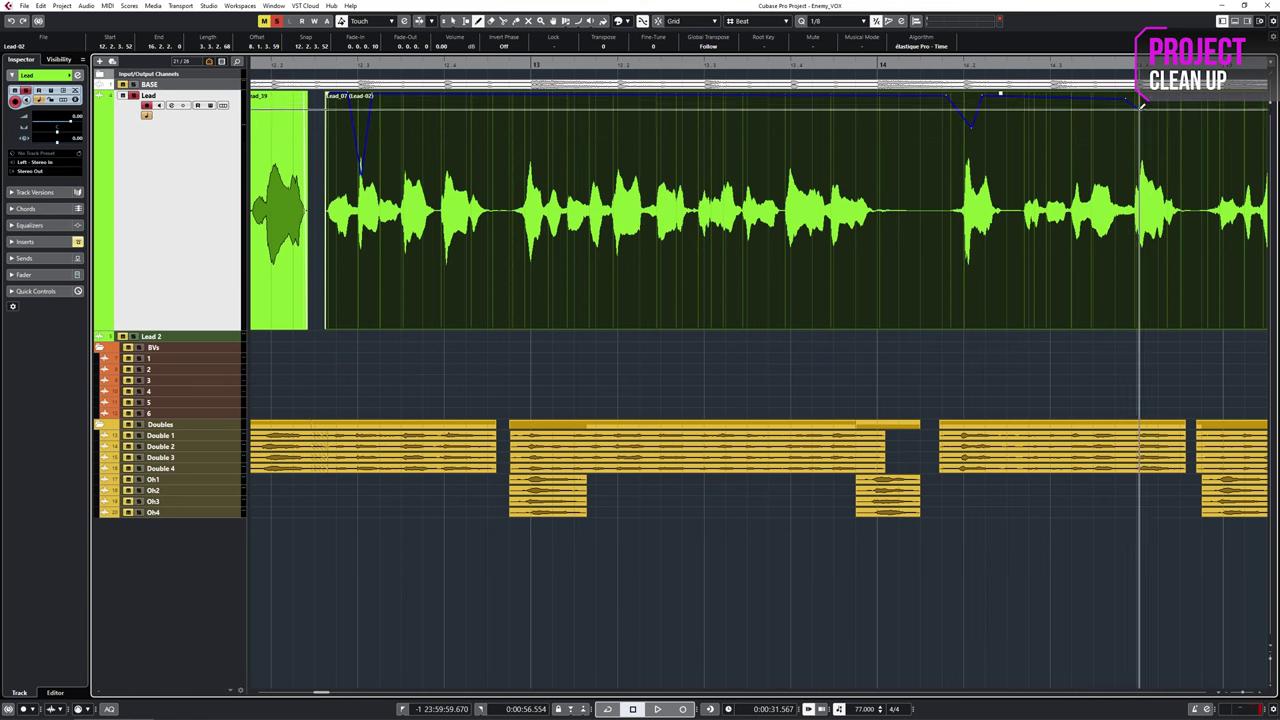
pyautogui.click(1012, 370)
# Step: Draw a small volume dip over the peak at bar 18 in the last Lead_07 clip
pyautogui.hscroll(8, 1014, 368)
pyautogui.hscroll(1, 1014, 368)
pyautogui.click(724, 94)
pyautogui.click(746, 94)
pyautogui.moveTo(735, 94); pyautogui.dragTo(736, 108)
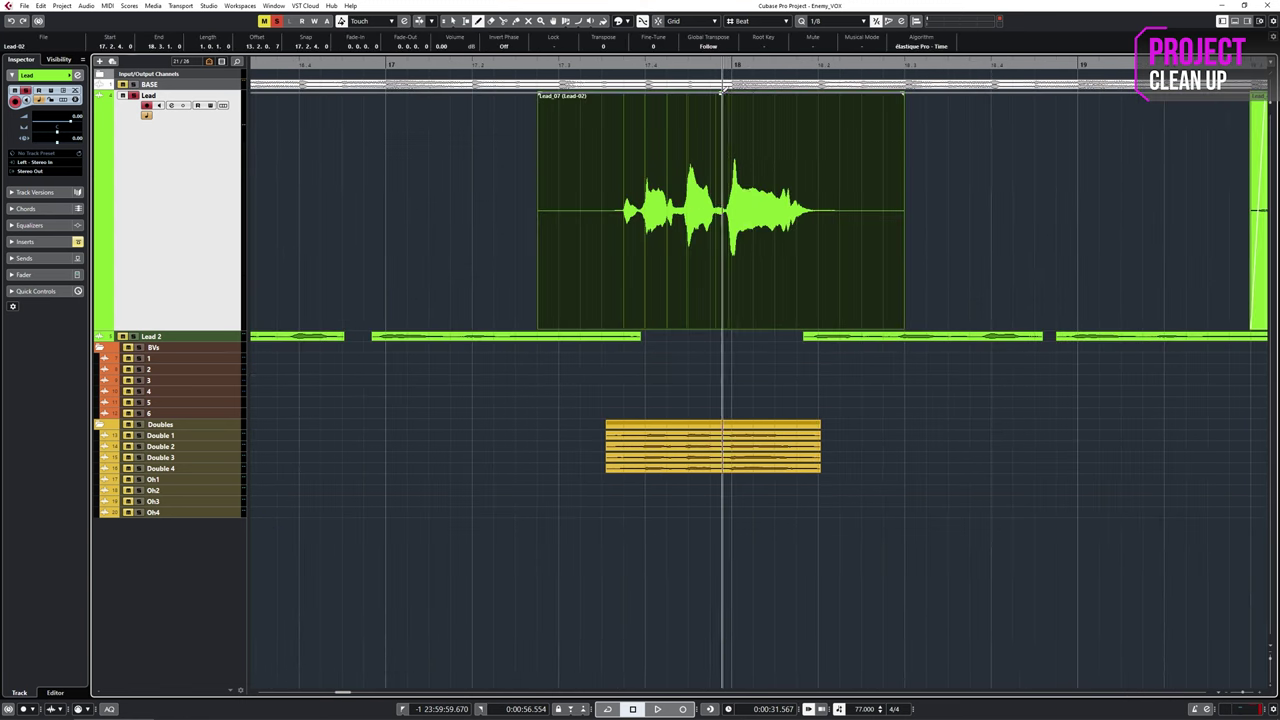
pyautogui.hscroll(3, 957, 412)
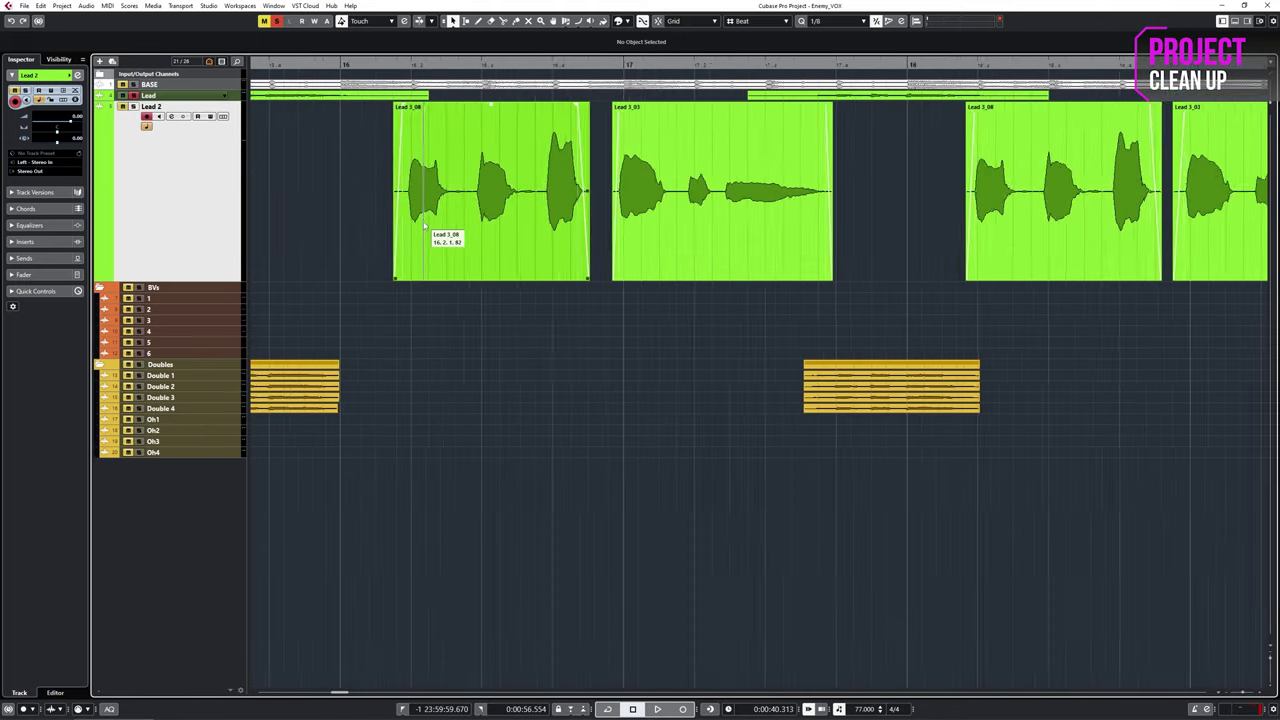
# Step: Solo the Lead 2 track and play back its clips
pyautogui.scroll(2, 424, 226)
pyautogui.click(134, 106)
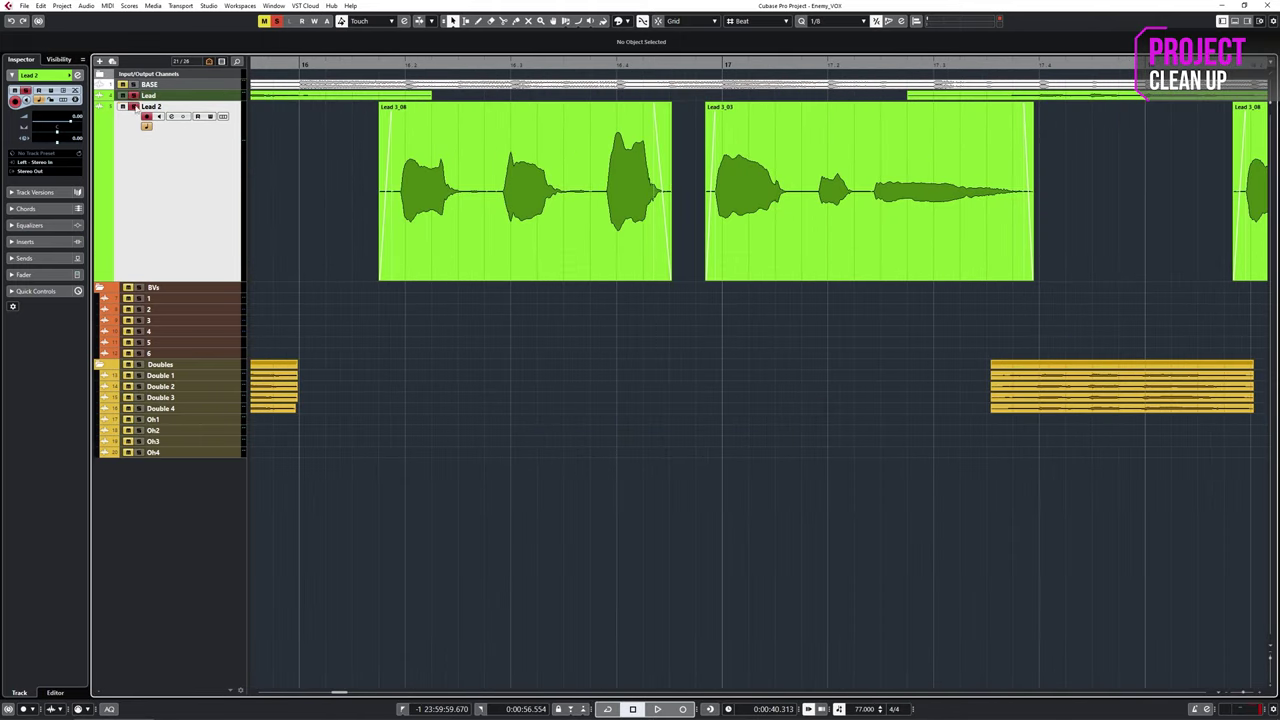
pyautogui.click(366, 187)
pyautogui.press('space')
pyautogui.press('space')
# Step: Draw a volume drop over the loud last word of both Lead 3_08 clips on Lead 2 and play back the result
pyautogui.press('8')
pyautogui.click(600, 103)
pyautogui.moveTo(602, 100)
pyautogui.mouseDown()
pyautogui.moveTo(604, 160)
pyautogui.moveTo(670, 160)
pyautogui.mouseUp()
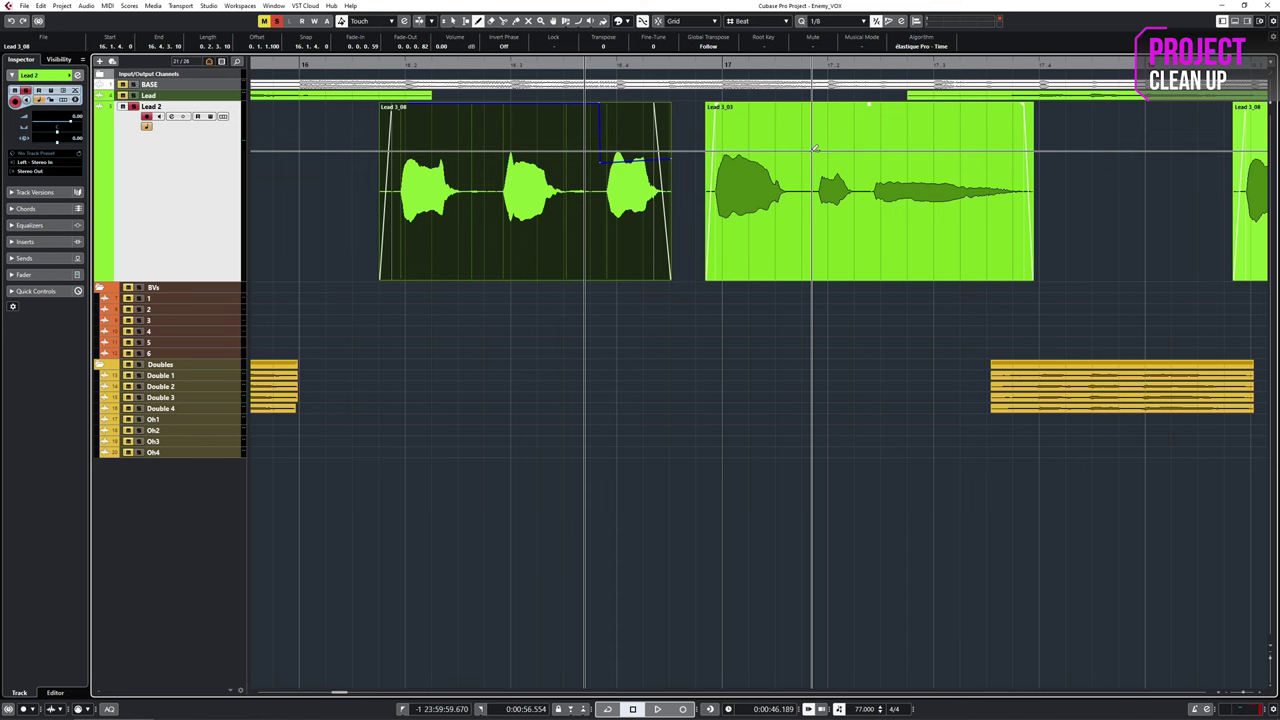
pyautogui.press('space')
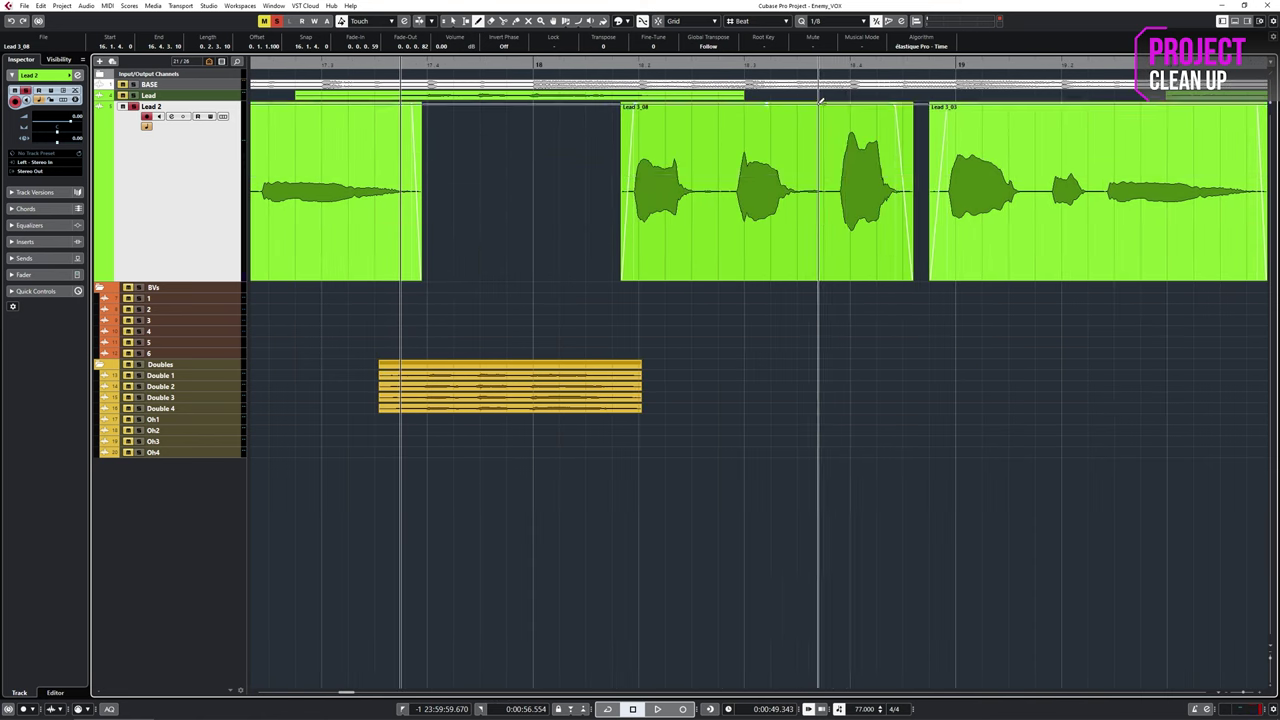
pyautogui.moveTo(844, 158)
pyautogui.mouseDown()
pyautogui.moveTo(917, 158)
pyautogui.moveTo(834, 163)
pyautogui.mouseUp()
pyautogui.press('space')
pyautogui.hscroll(2, 771, 326)
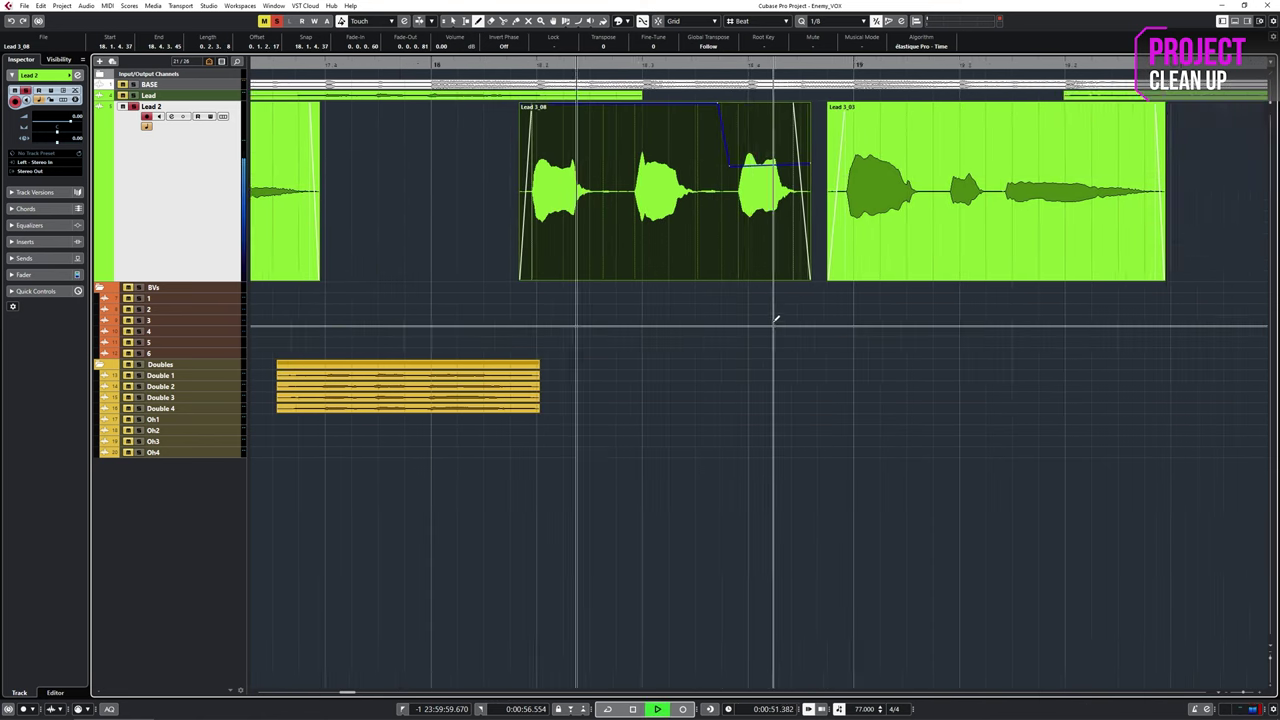
pyautogui.scroll(-2, 771, 326)
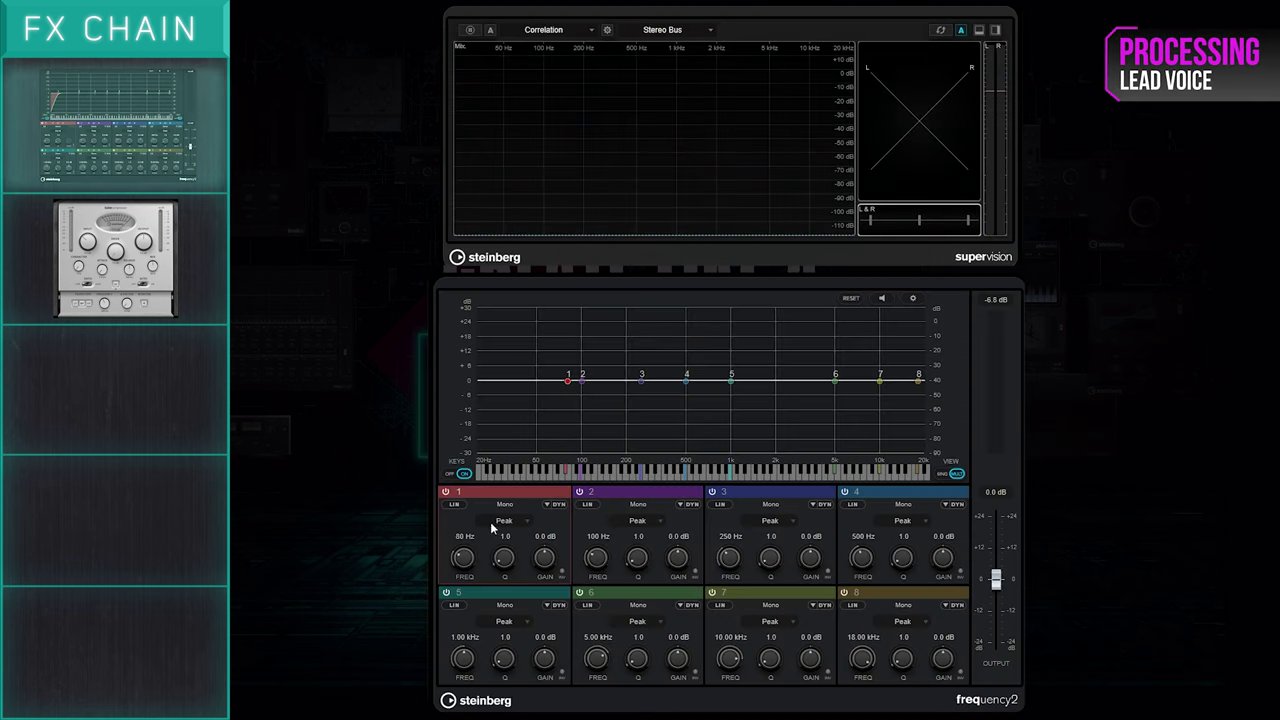
# Step: Set EQ band 1 to a Cut 48 filter at 80 Hz and boost band 3 by 5.3 dB at 241 Hz
pyautogui.click(498, 523)
pyautogui.click(510, 579)
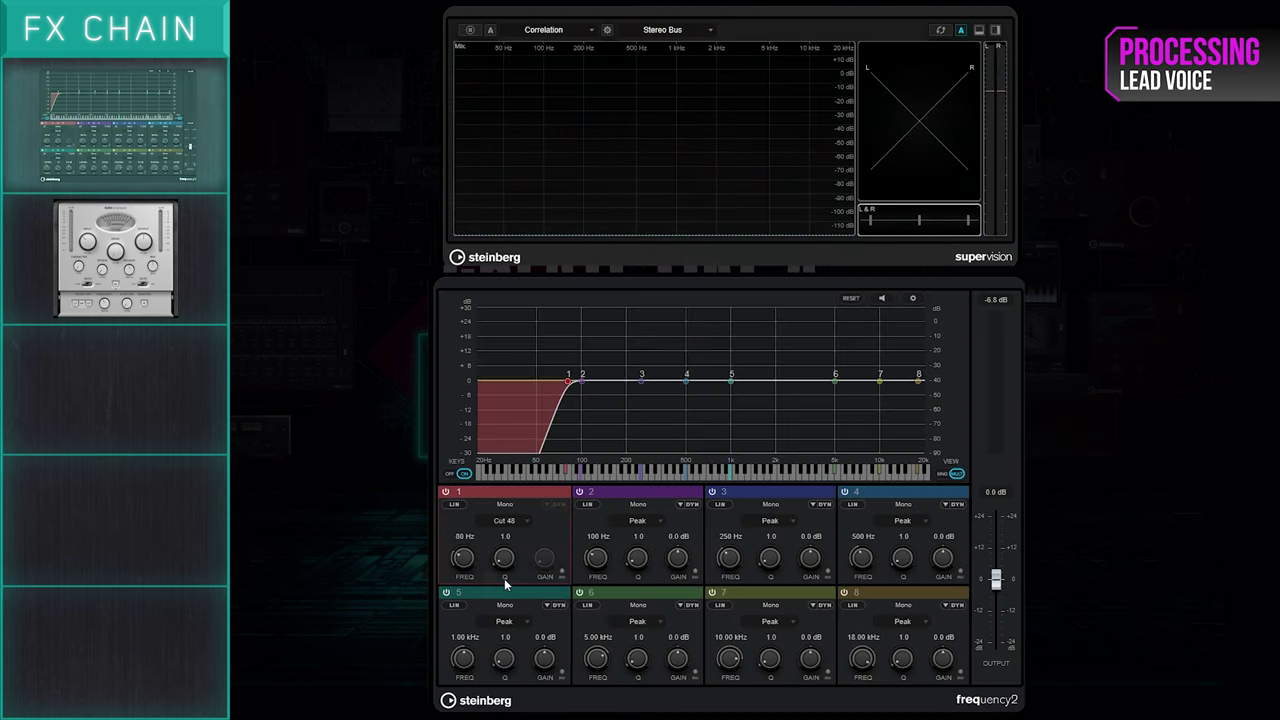
pyautogui.moveTo(643, 380); pyautogui.dragTo(639, 358)
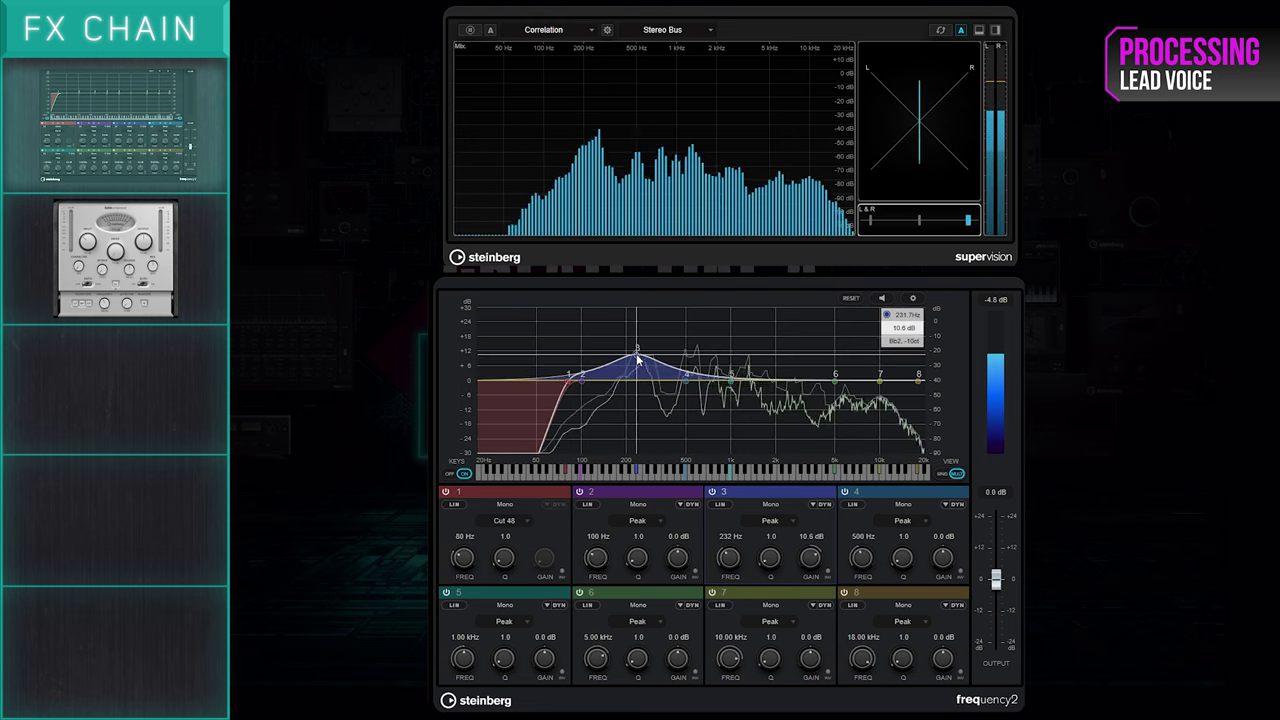
pyautogui.moveTo(637, 359); pyautogui.dragTo(637, 374)
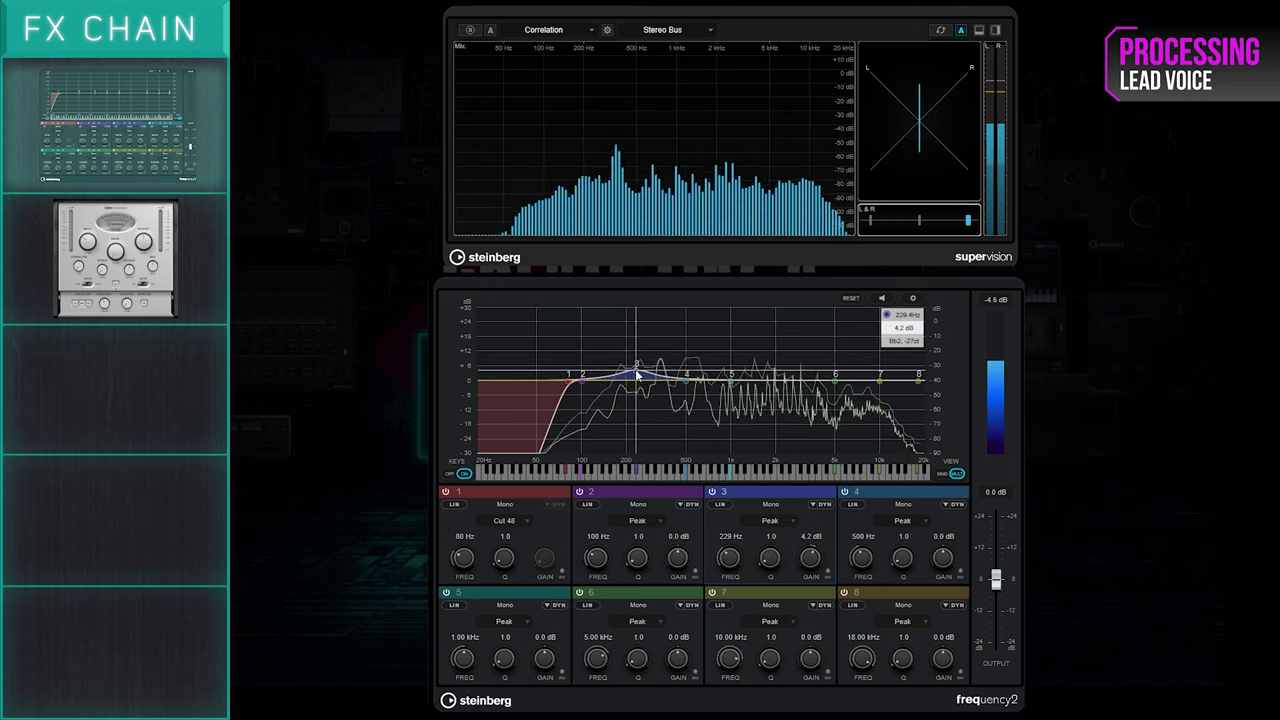
pyautogui.moveTo(637, 375); pyautogui.dragTo(642, 371)
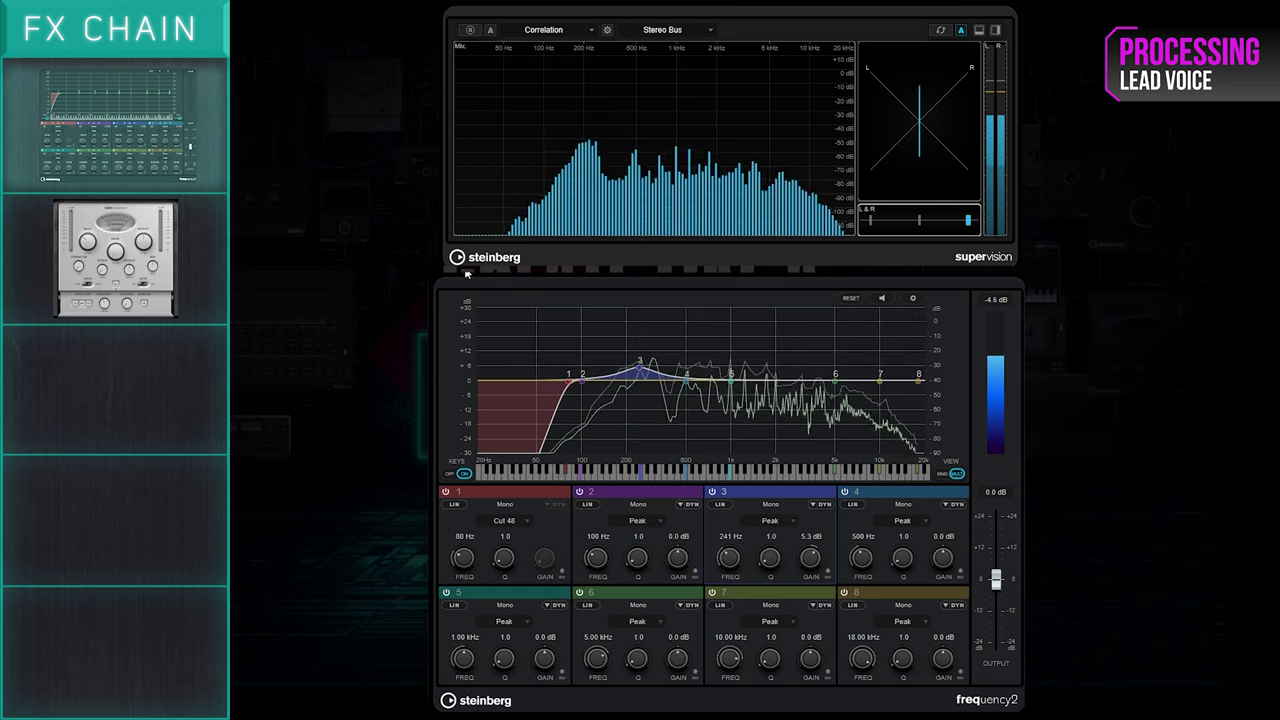
# Step: Play back the lead voice repeatedly, comparing the sound with the EQ bypassed and active
pyautogui.press('space')
pyautogui.click(458, 260)
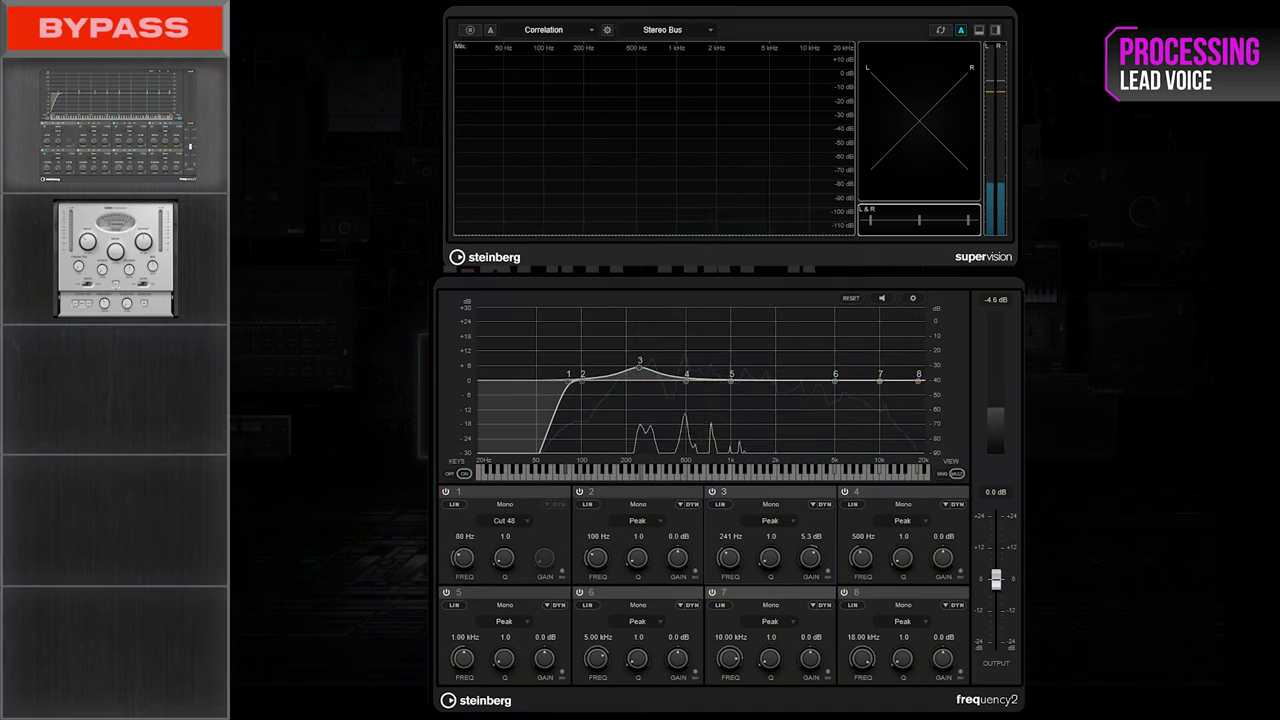
pyautogui.press('space')
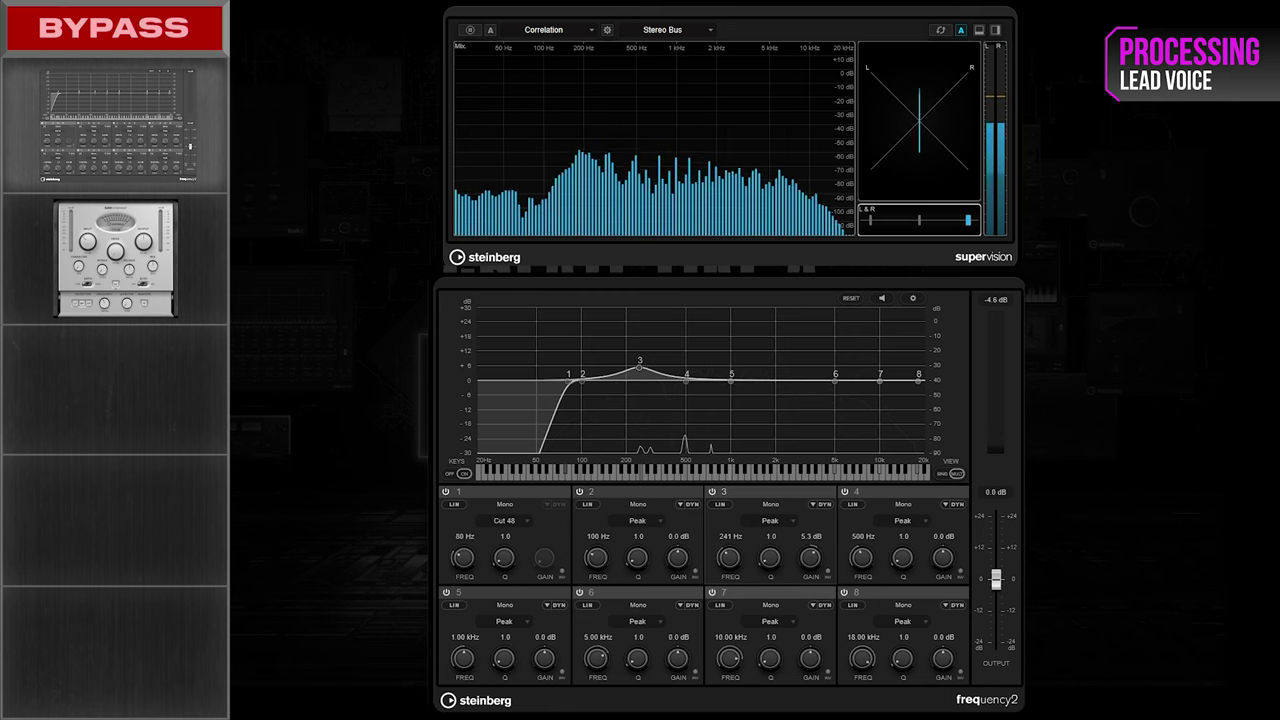
pyautogui.click(458, 260)
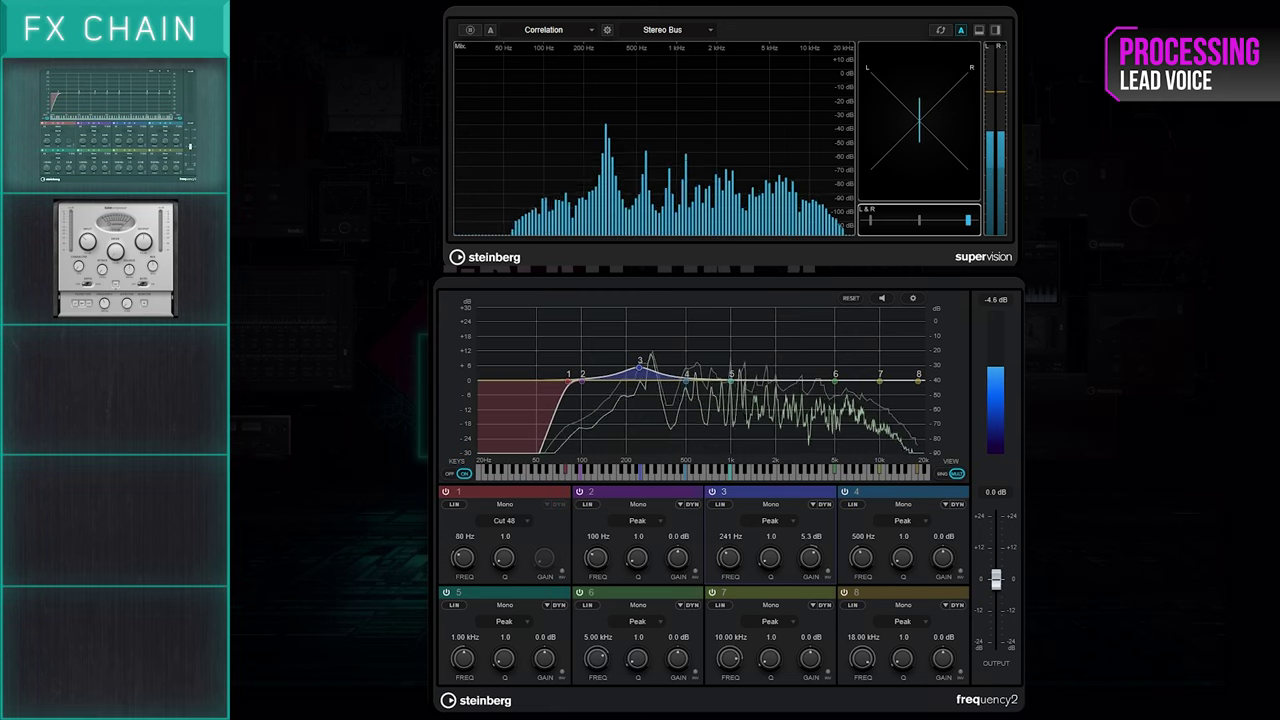
pyautogui.press('space')
pyautogui.press('space')
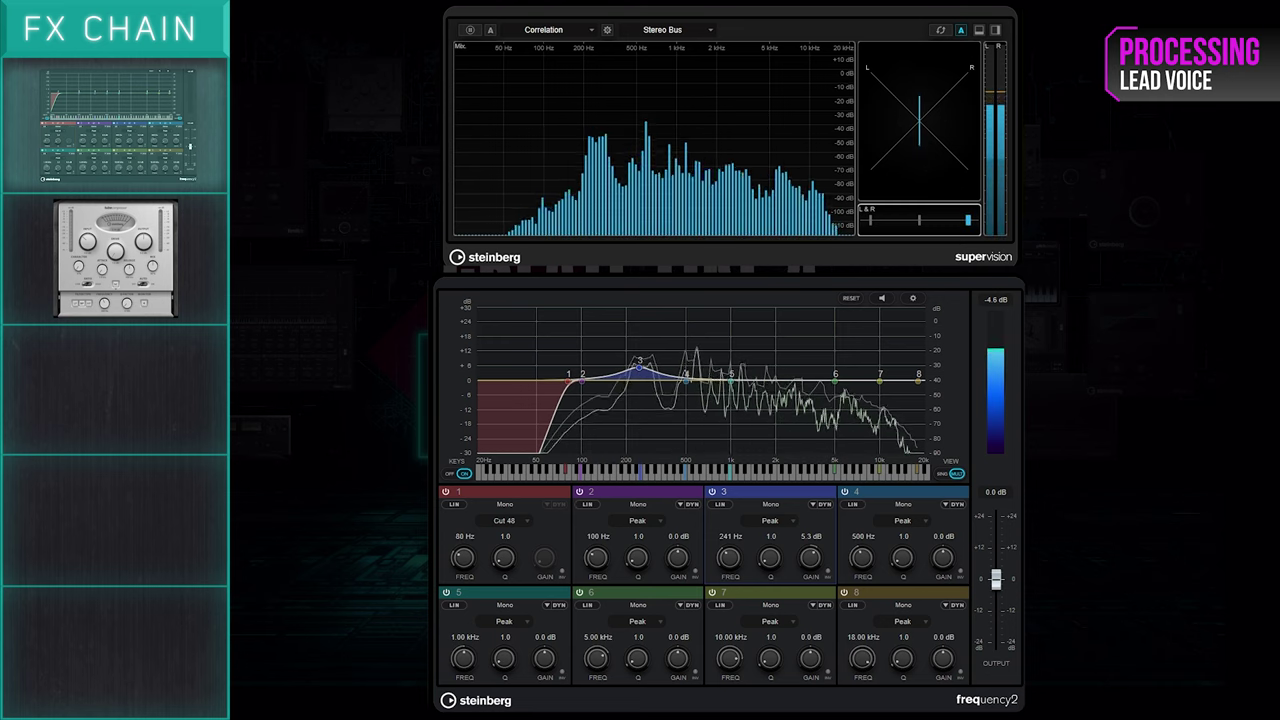
pyautogui.press('space')
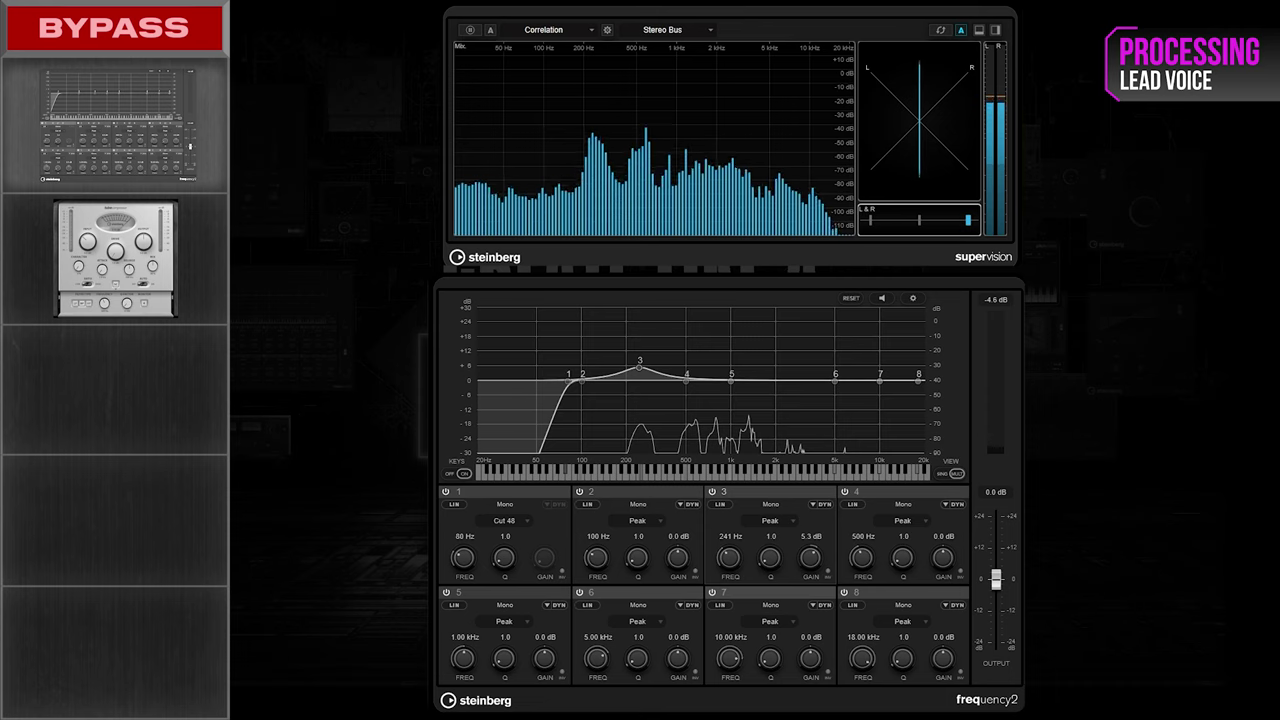
pyautogui.press('space')
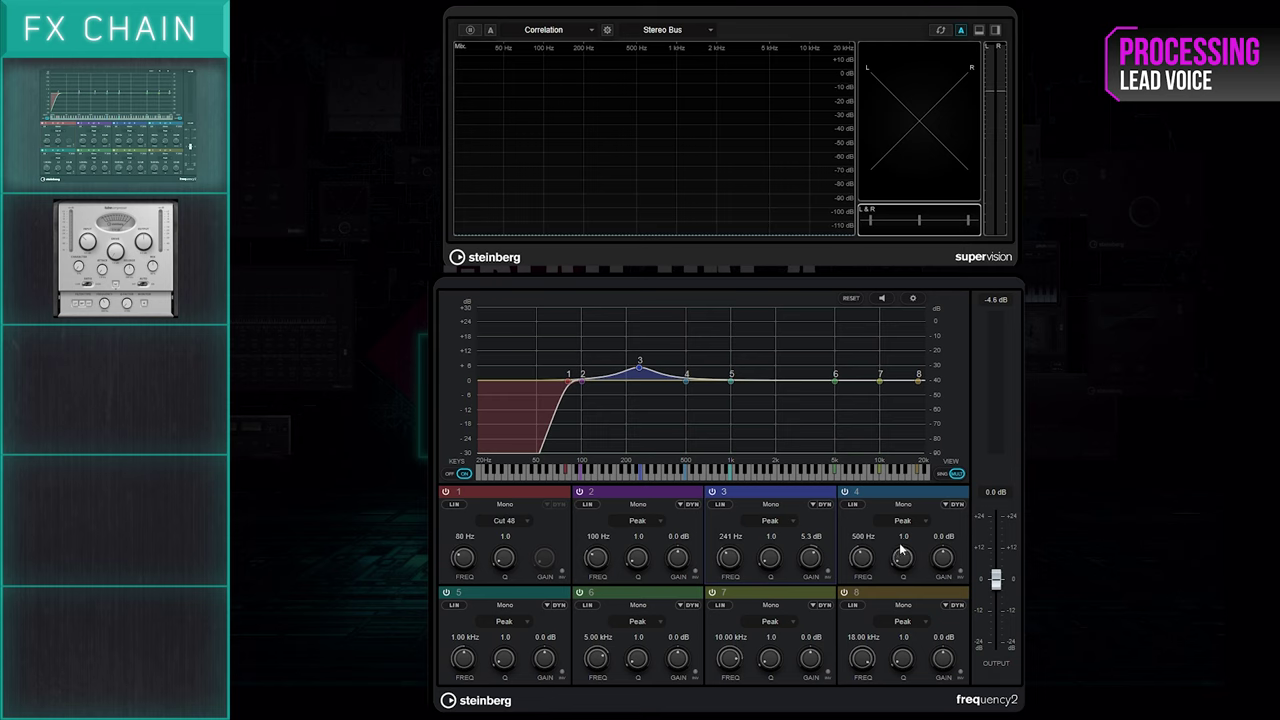
# Step: During playback, cut EQ band 4 by 4.2 dB at 584 Hz with a Q of 3.9
pyautogui.moveTo(901, 563); pyautogui.dragTo(903, 548)
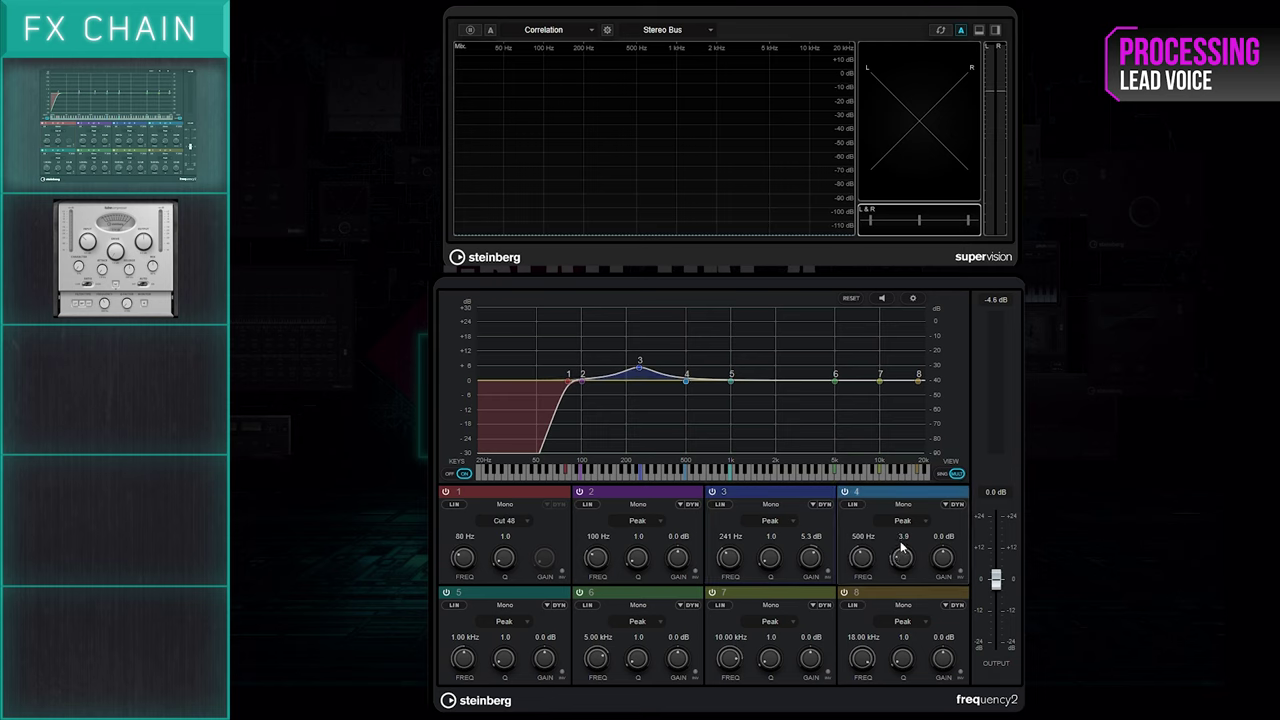
pyautogui.press('space')
pyautogui.moveTo(686, 380)
pyautogui.mouseDown()
pyautogui.moveTo(703, 345)
pyautogui.moveTo(692, 348)
pyautogui.moveTo(710, 349)
pyautogui.moveTo(697, 347)
pyautogui.moveTo(698, 397)
pyautogui.mouseUp()
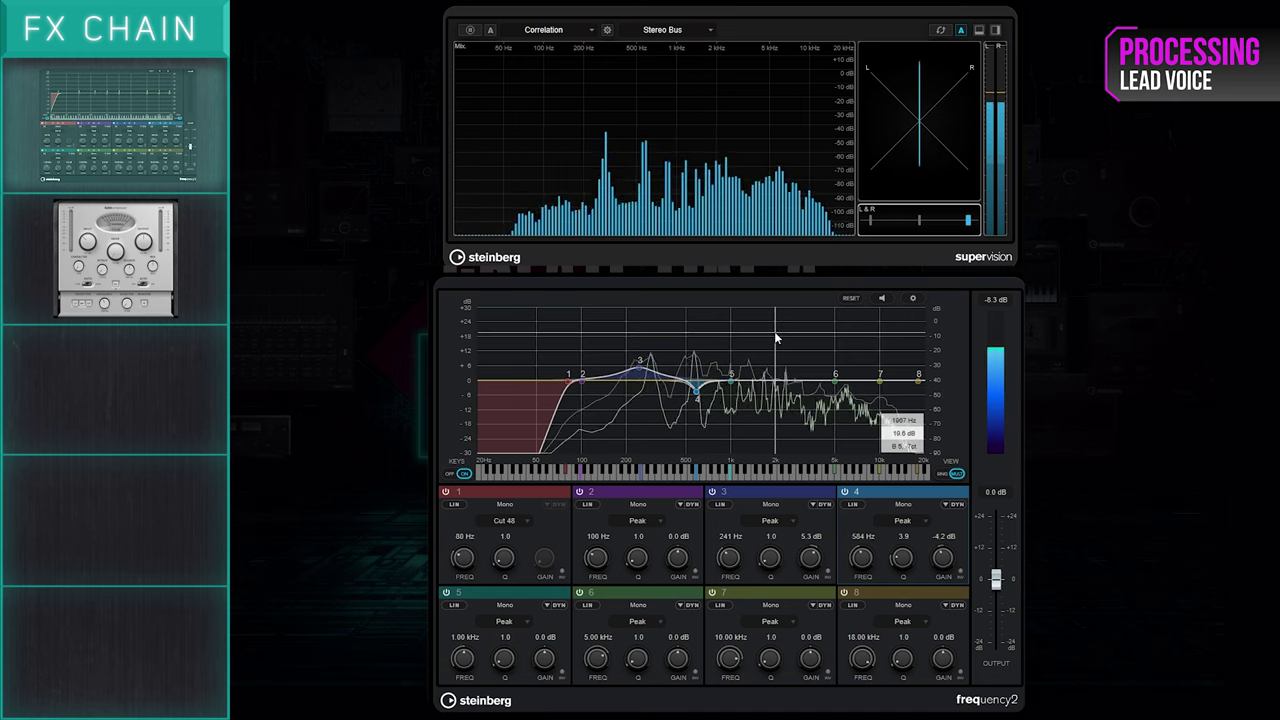
pyautogui.press('space')
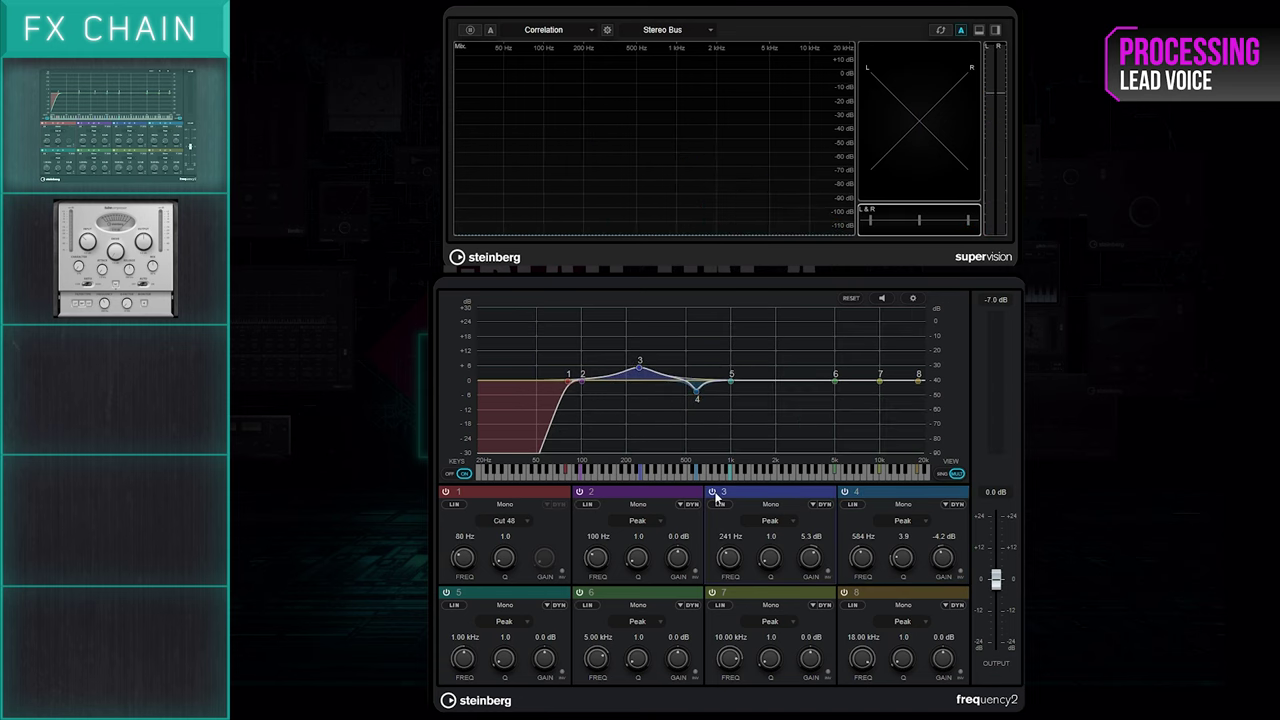
# Step: During playback, boost EQ band 5 by 5.3 dB at 1.47 kHz with a Q of 1.8
pyautogui.press('space')
pyautogui.moveTo(731, 374); pyautogui.dragTo(755, 371)
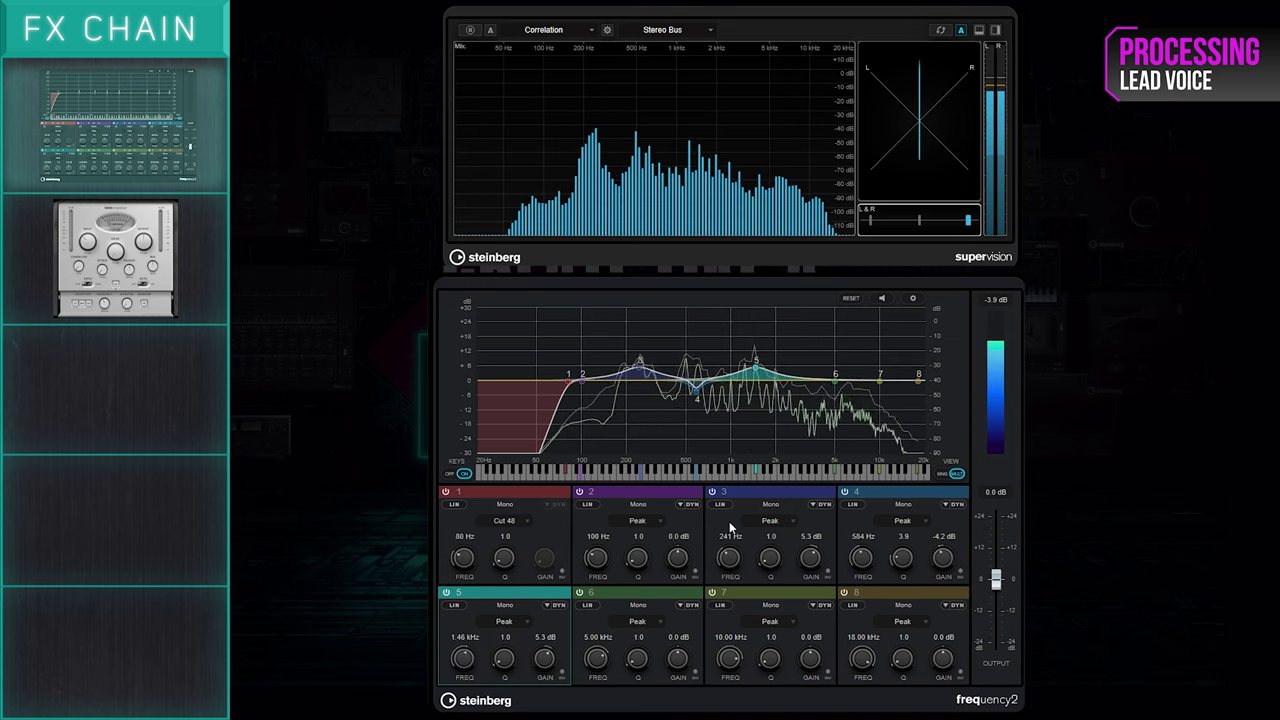
pyautogui.moveTo(503, 664); pyautogui.dragTo(503, 654)
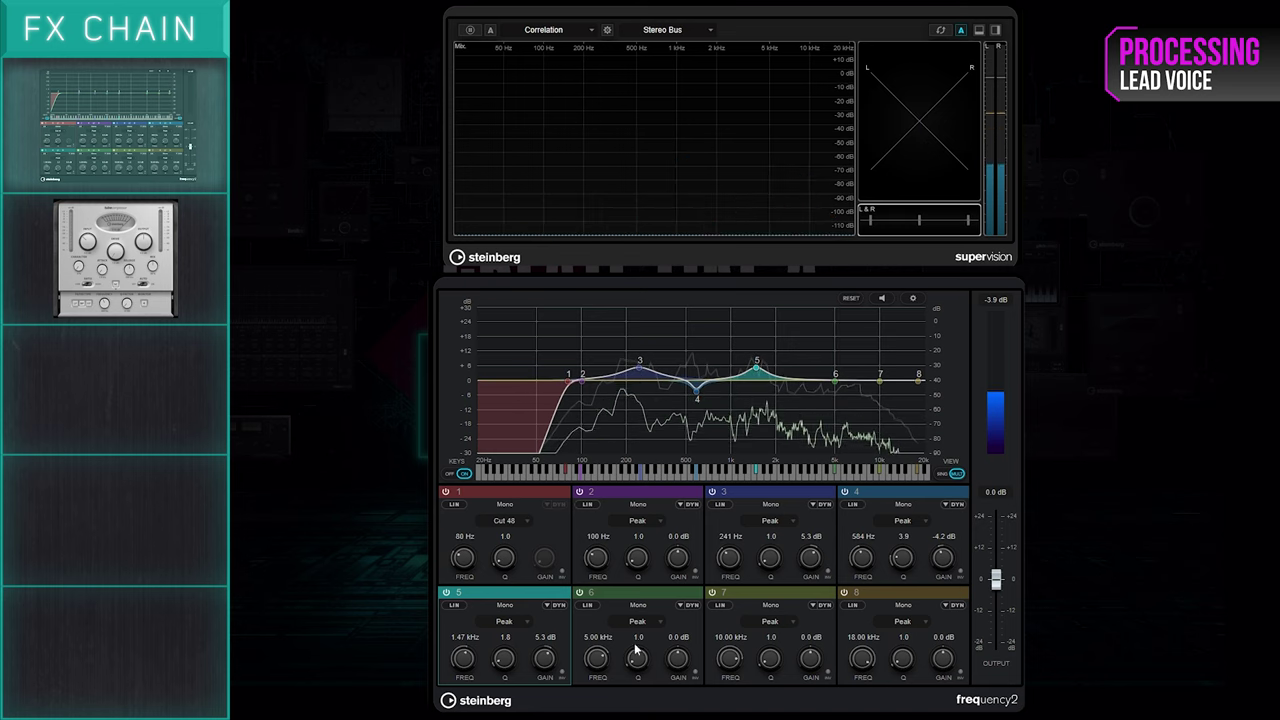
# Step: Sweep EQ band 6 as a narrow boost to find the harsh area, then cut 4.0 dB at 5.88 kHz with a Q of 6.2
pyautogui.moveTo(639, 663); pyautogui.dragTo(640, 659)
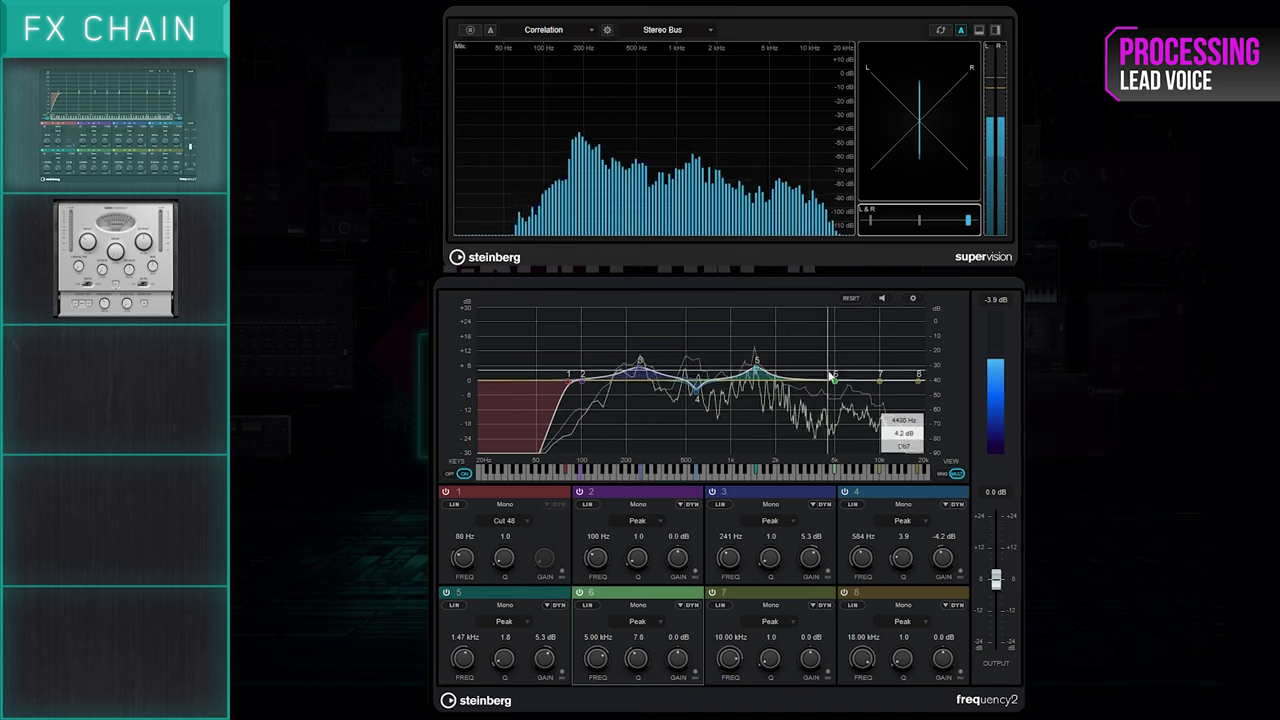
pyautogui.moveTo(833, 344); pyautogui.dragTo(835, 339)
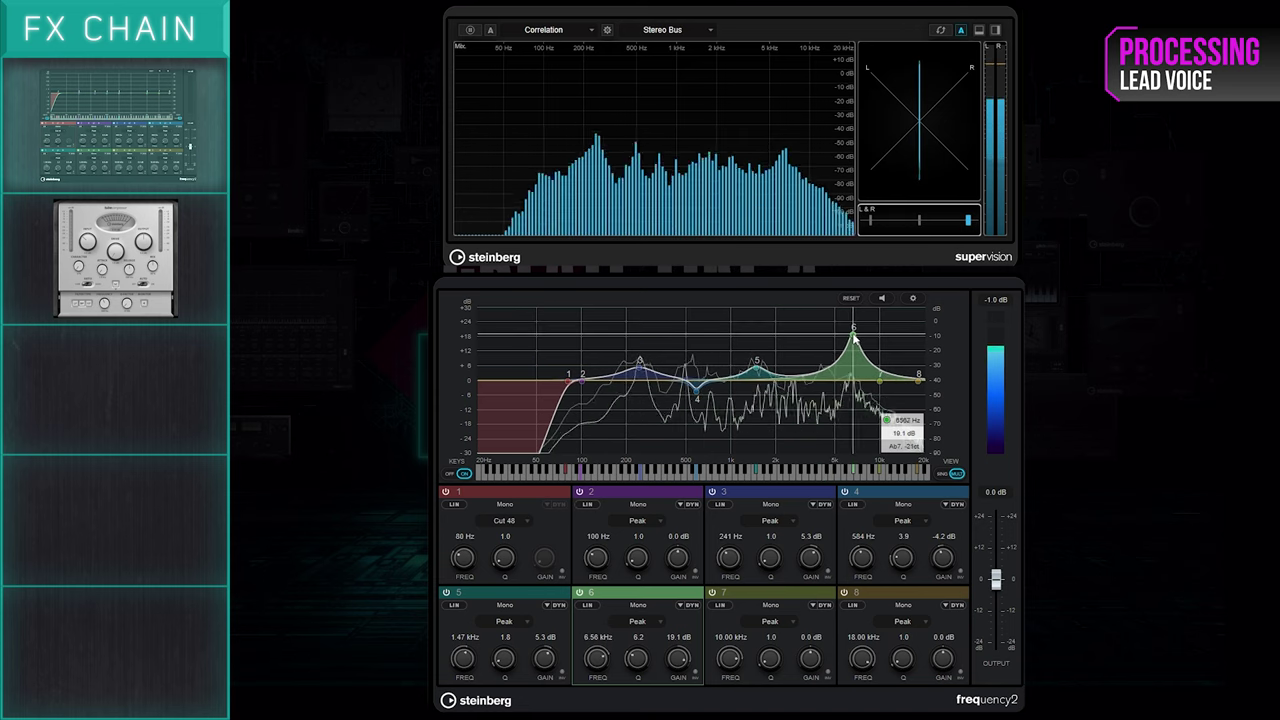
pyautogui.moveTo(854, 335); pyautogui.dragTo(849, 330)
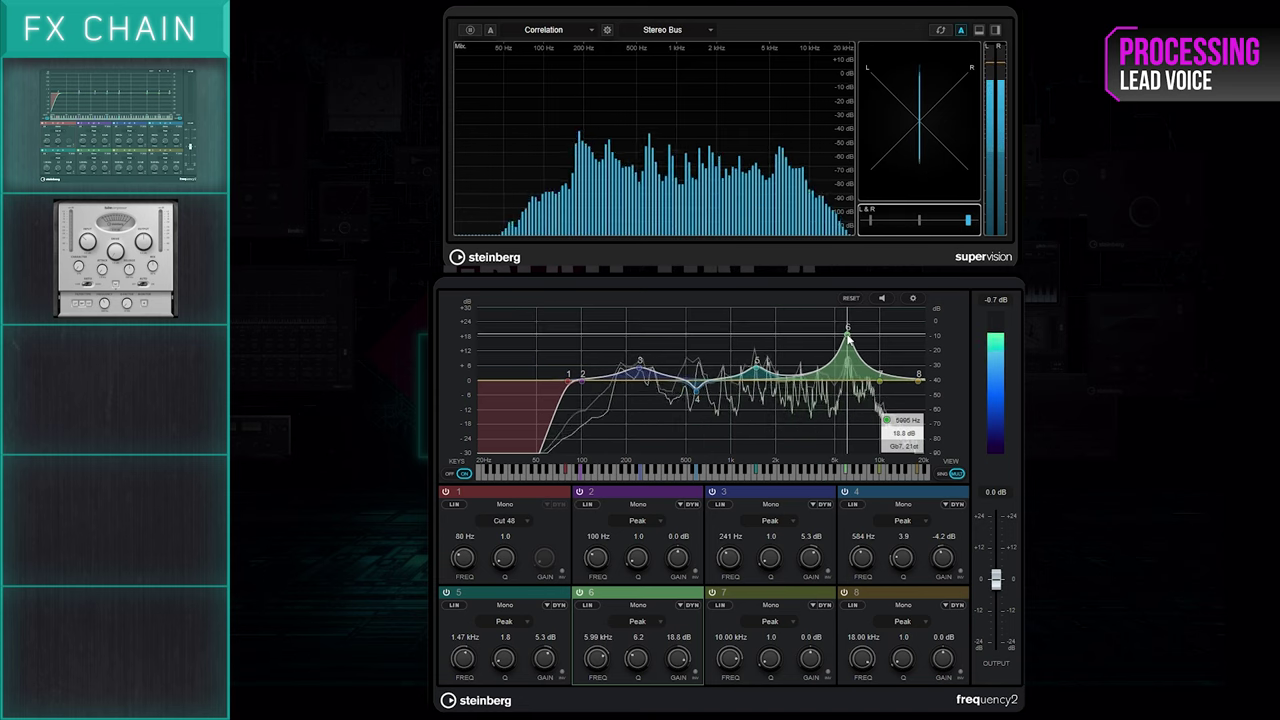
pyautogui.moveTo(851, 333); pyautogui.dragTo(850, 371)
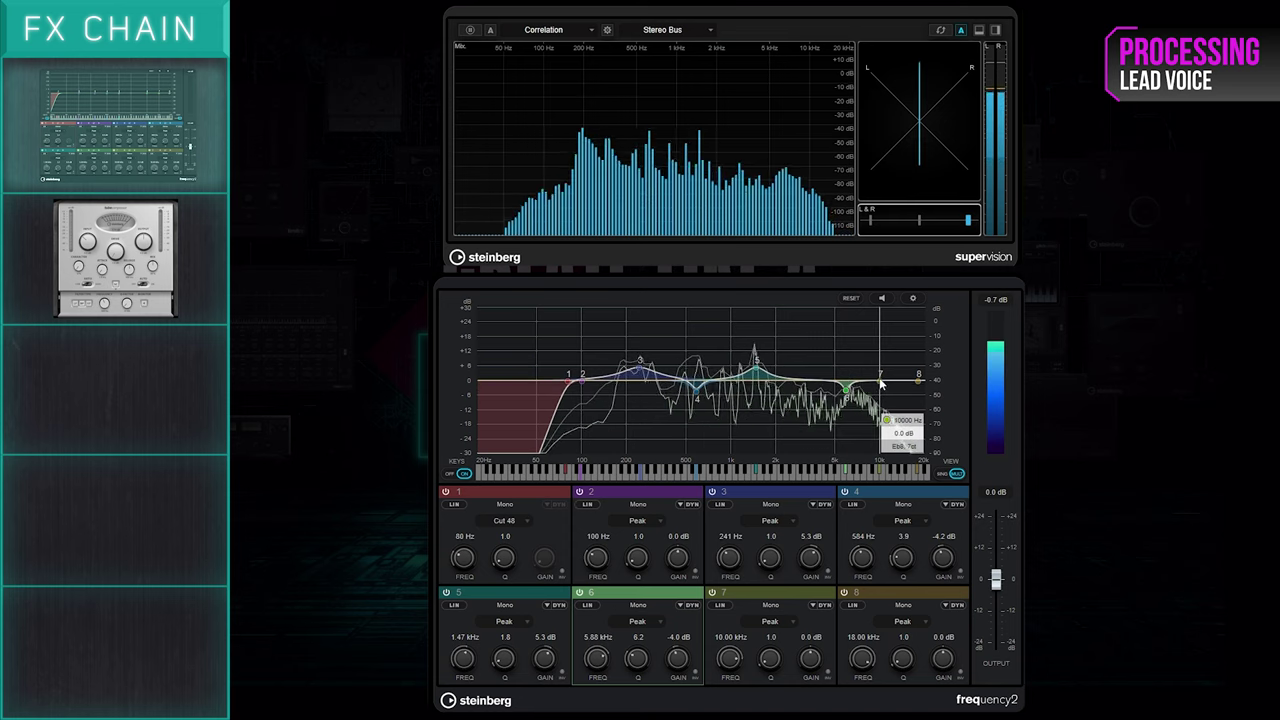
# Step: Boost EQ band 7 by 2.9 dB at 10.95 kHz and compare the voice with the EQ bypassed
pyautogui.moveTo(881, 383)
pyautogui.mouseDown()
pyautogui.moveTo(880, 352)
pyautogui.moveTo(881, 371)
pyautogui.mouseUp()
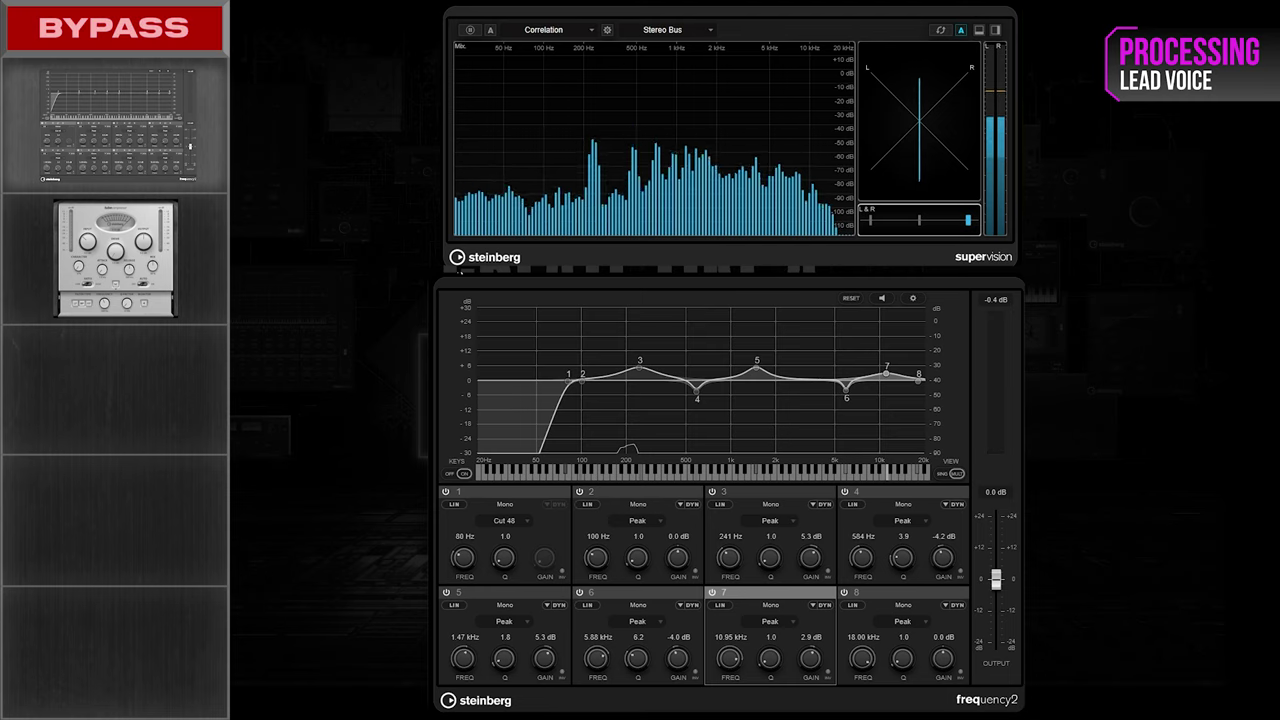
pyautogui.press('space')
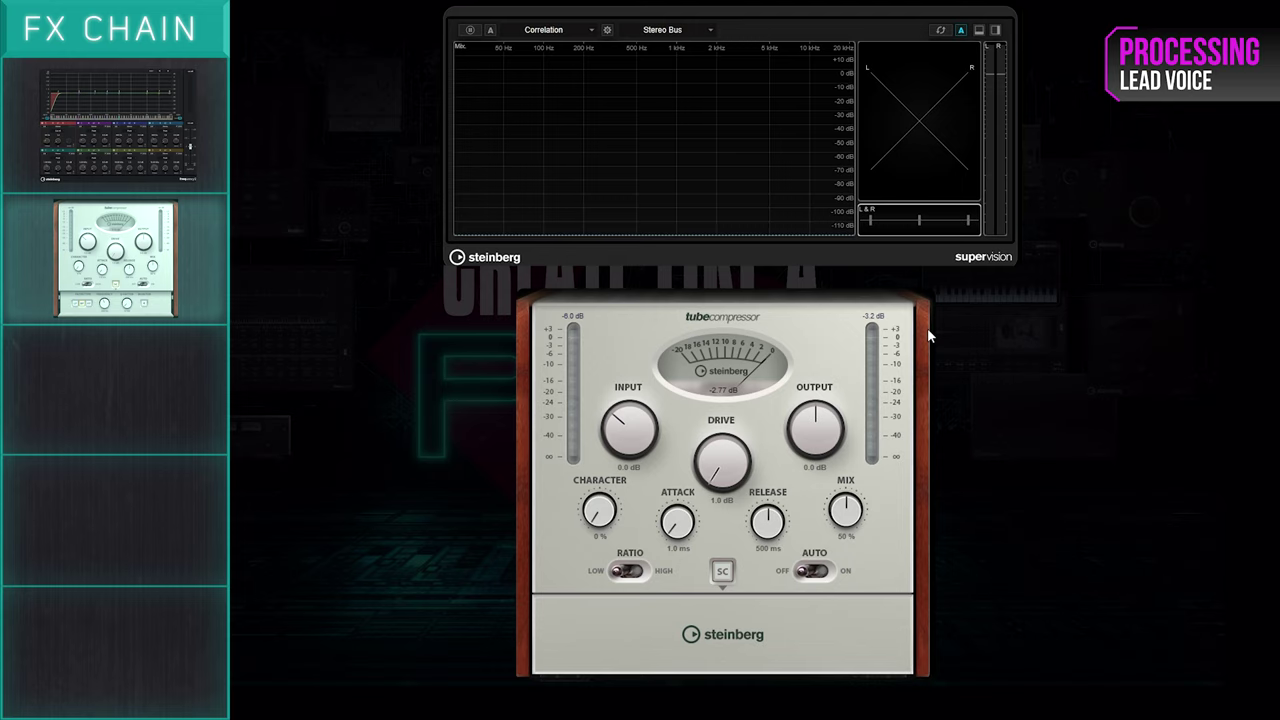
# Step: Load the AM Male Vocal 1 preset in the tube compressor and slightly lower its output level
pyautogui.click(785, 272)
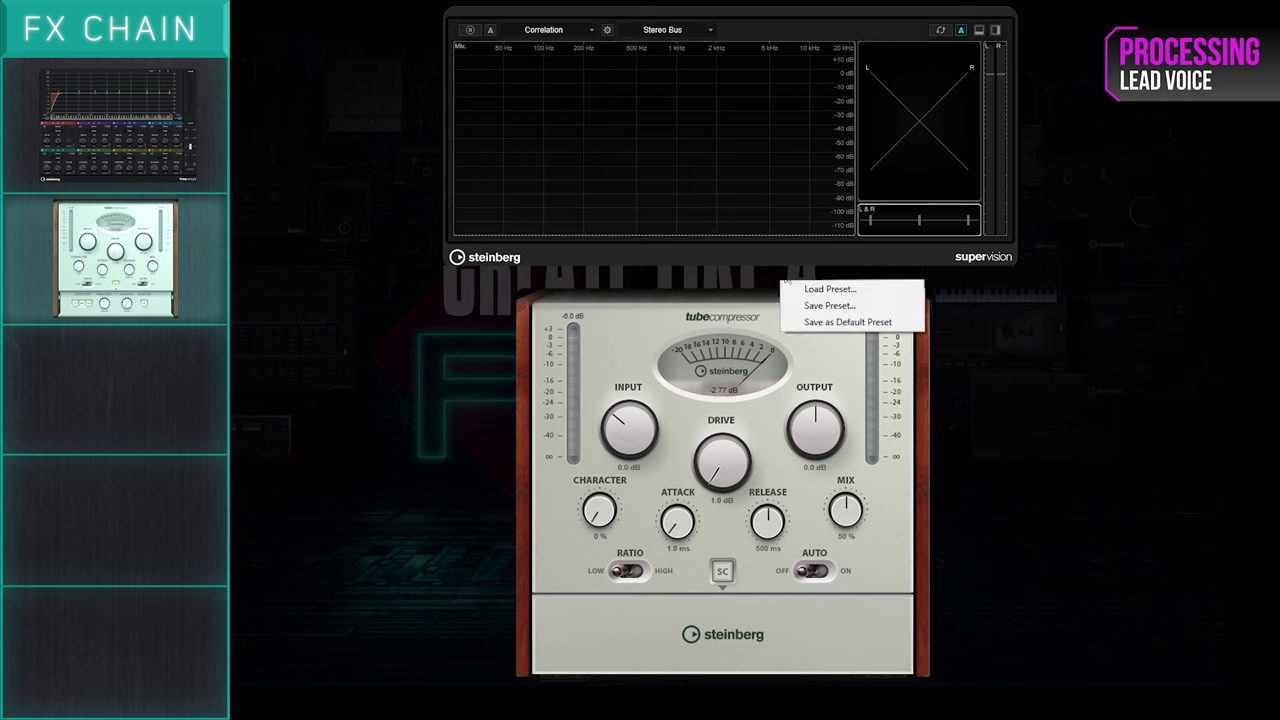
pyautogui.click(806, 289)
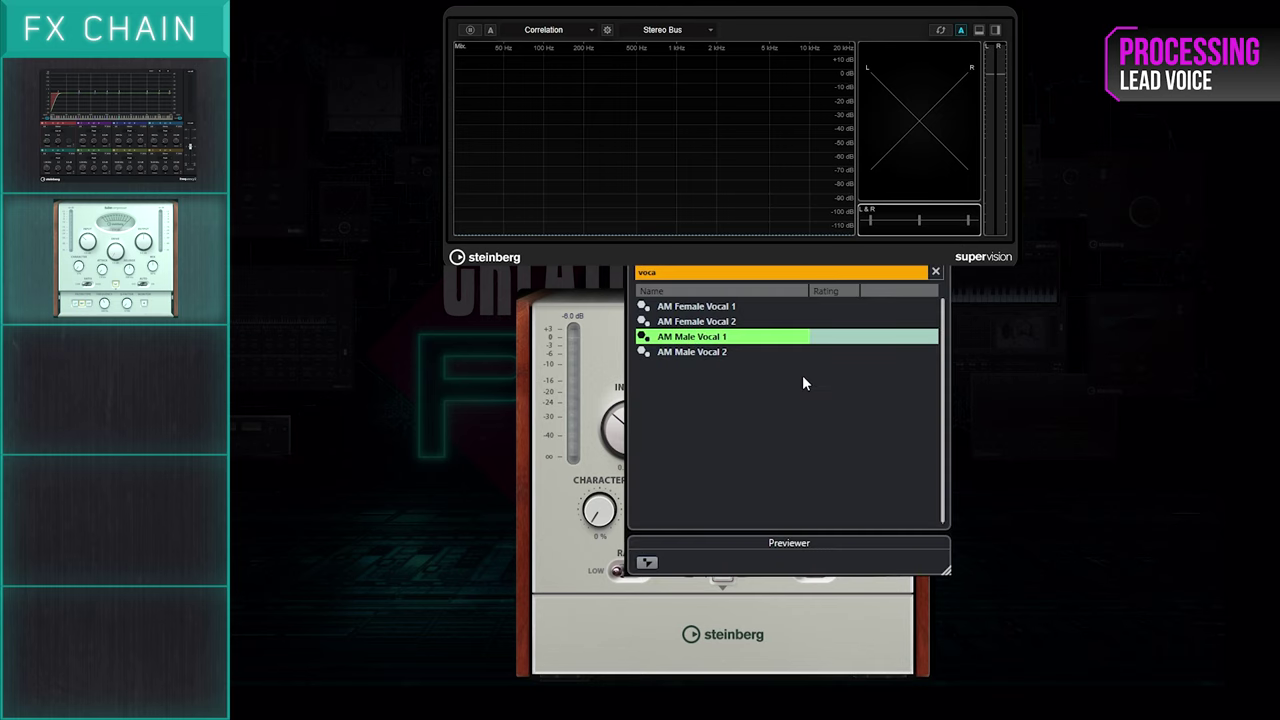
pyautogui.doubleClick(715, 344)
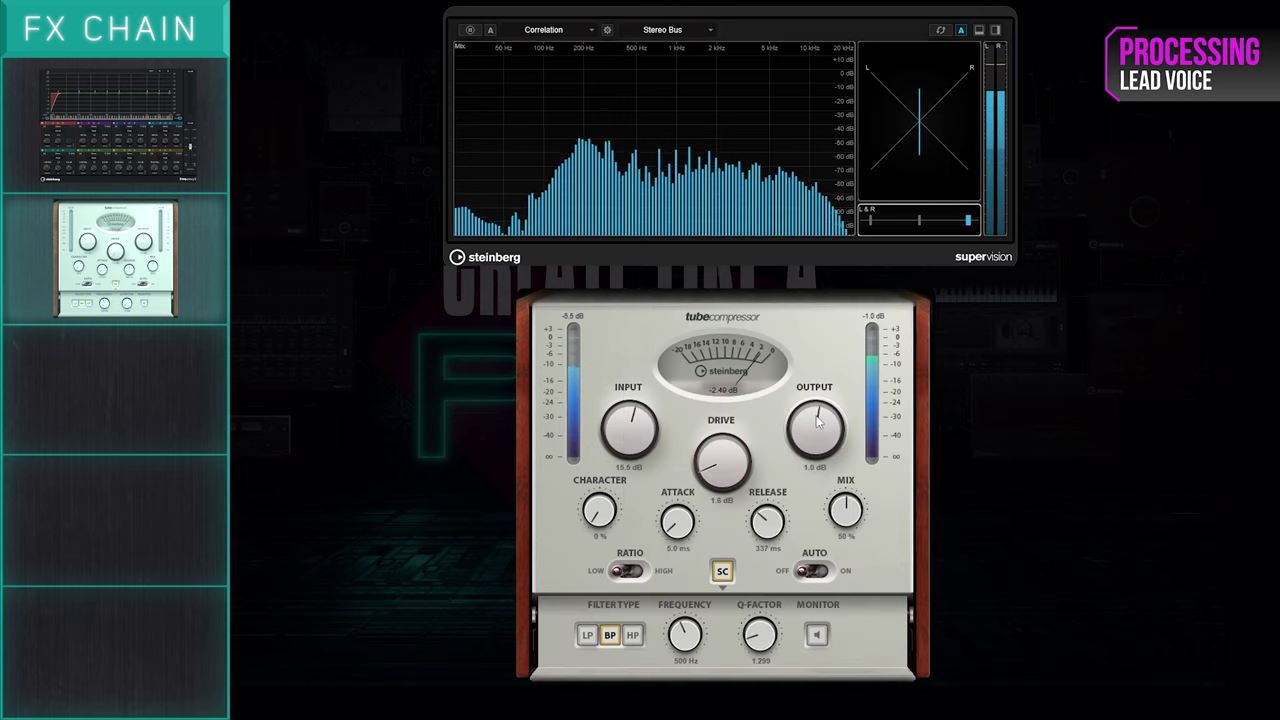
pyautogui.moveTo(815, 414); pyautogui.dragTo(816, 421)
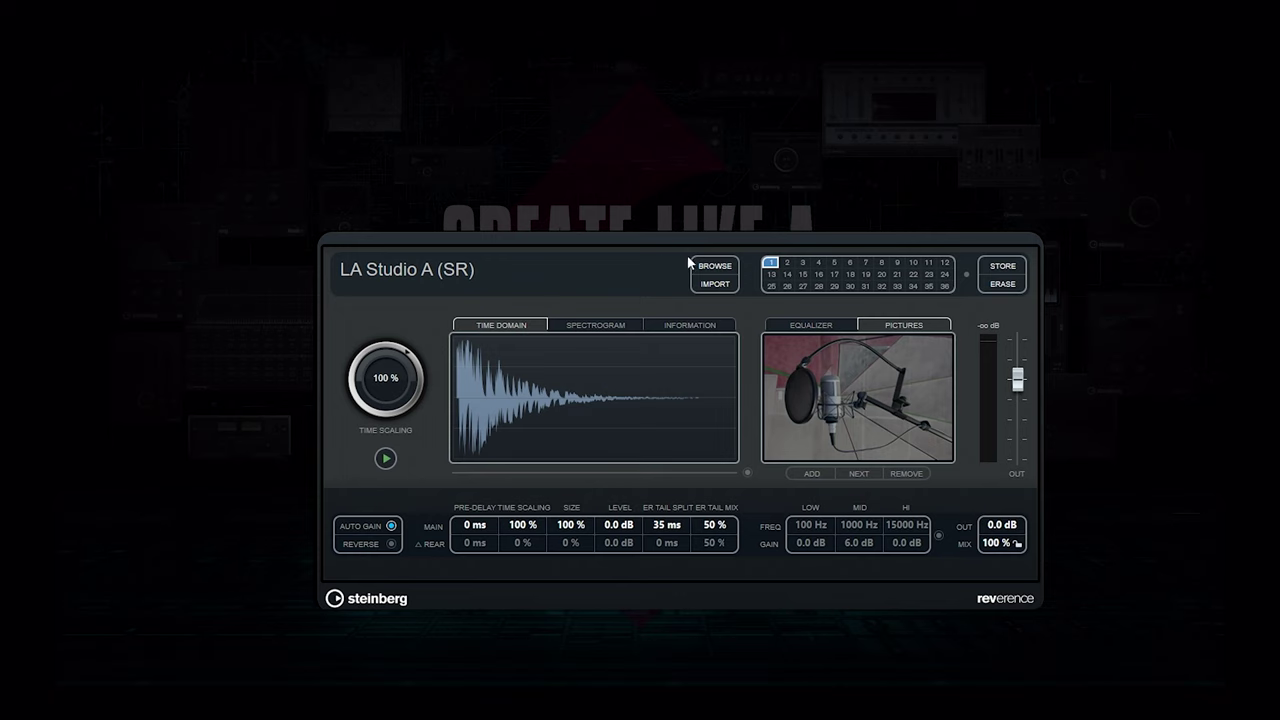
# Step: Load the LA Studio B (SR) program in the REVerence reverb
pyautogui.click(690, 264)
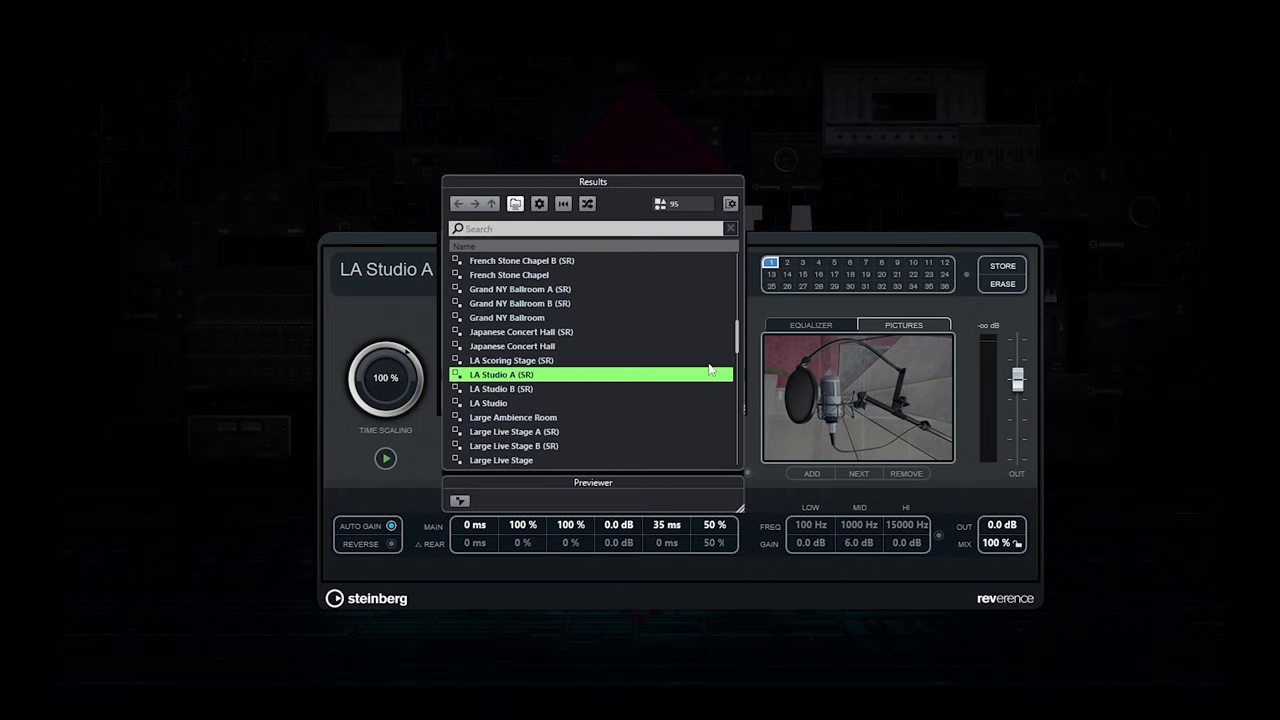
pyautogui.doubleClick(512, 390)
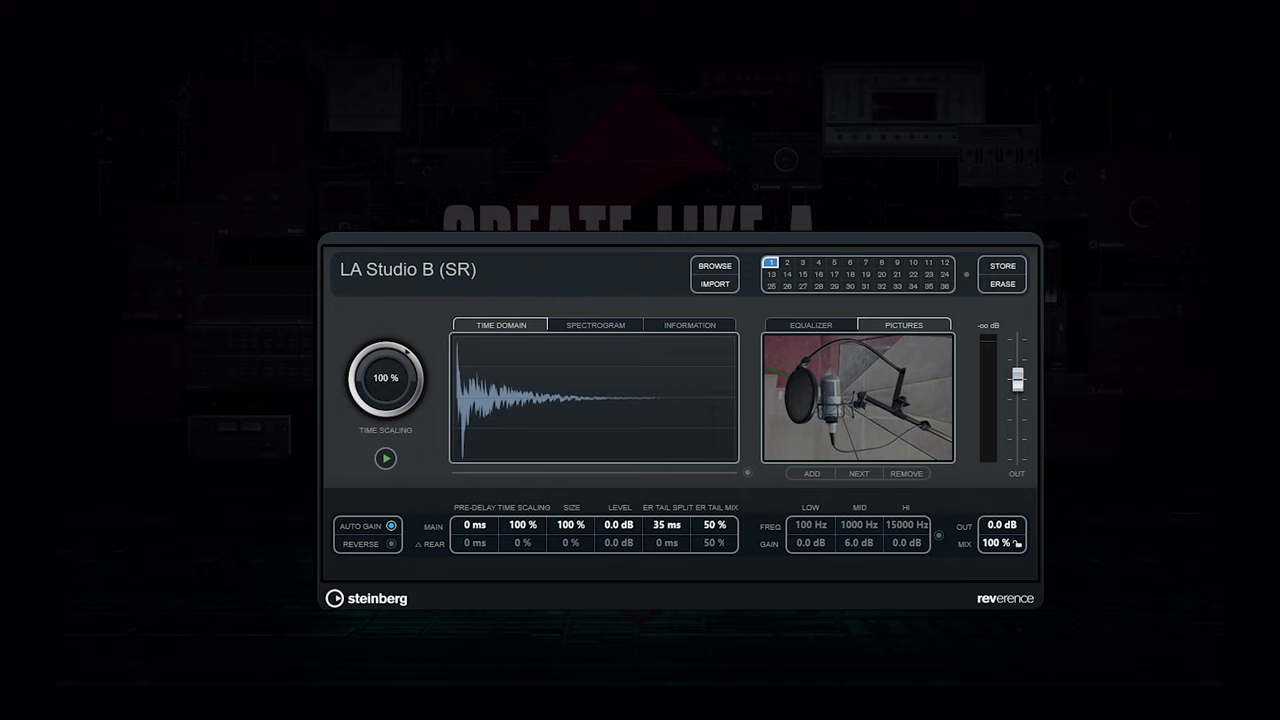
# Step: Switch the pre/post-fader position of the Lead track's REVerence send and show the track's fader
pyautogui.click(68, 288)
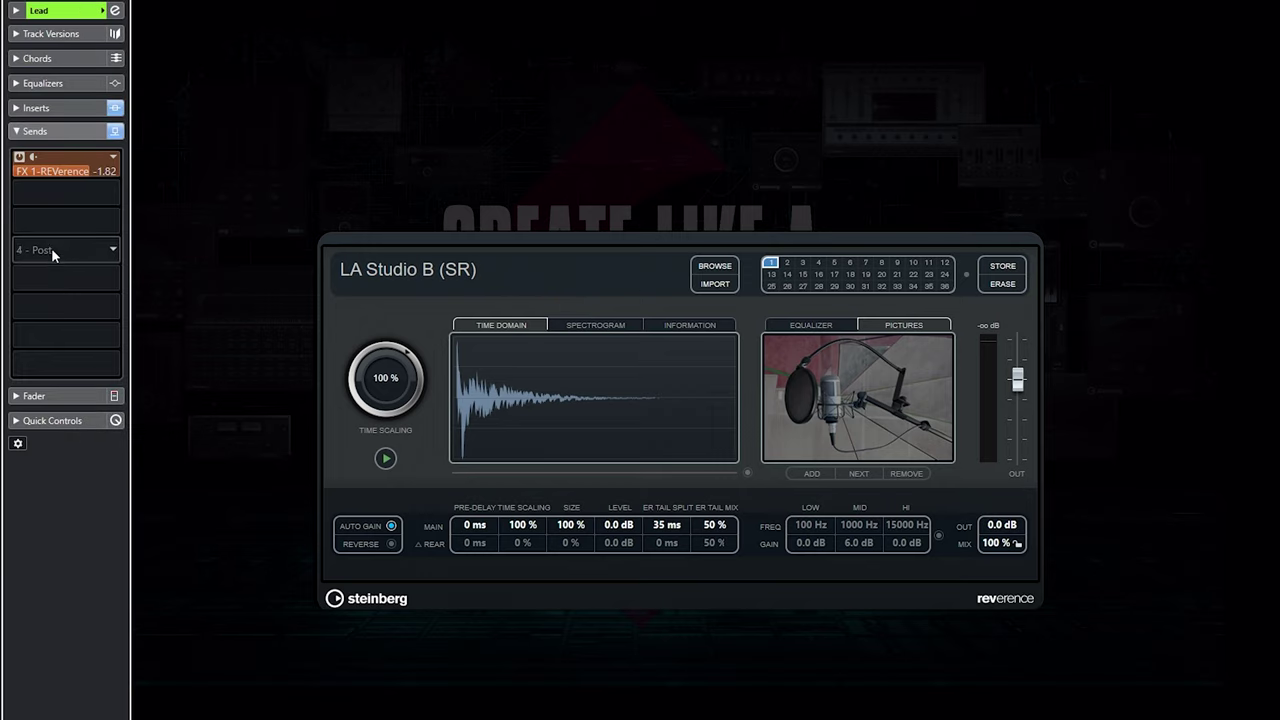
pyautogui.click(36, 160)
pyautogui.click(57, 395)
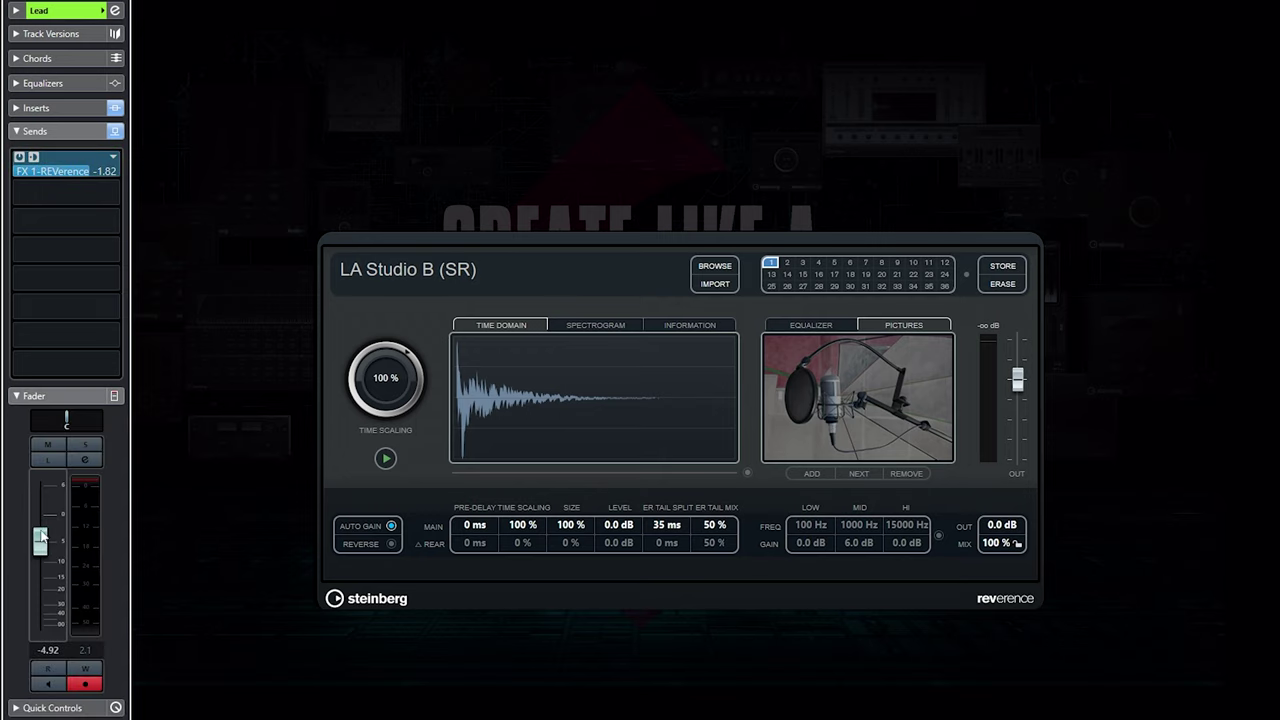
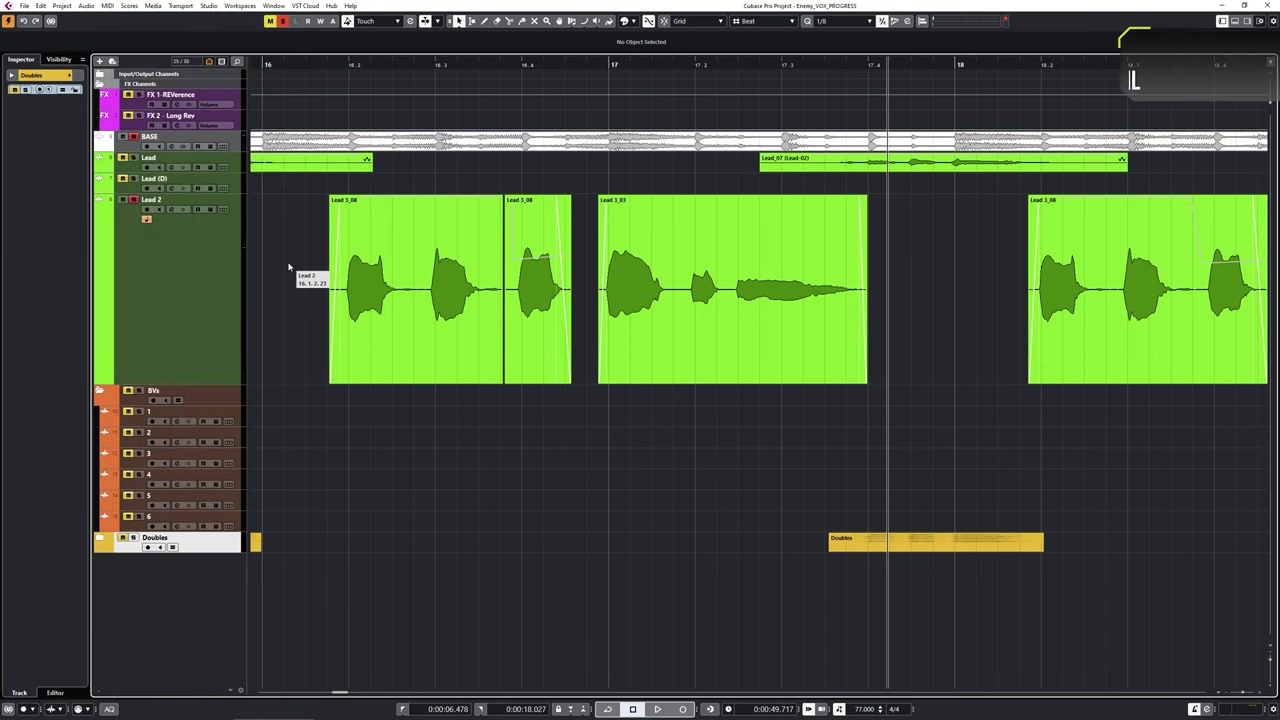
# Step: Bounce the two Lead 3_08 clips and the Lead 3_03 clip before bar 18 into one replacement event and open it in the Sample Editor
pyautogui.moveTo(289, 265); pyautogui.dragTo(795, 343)
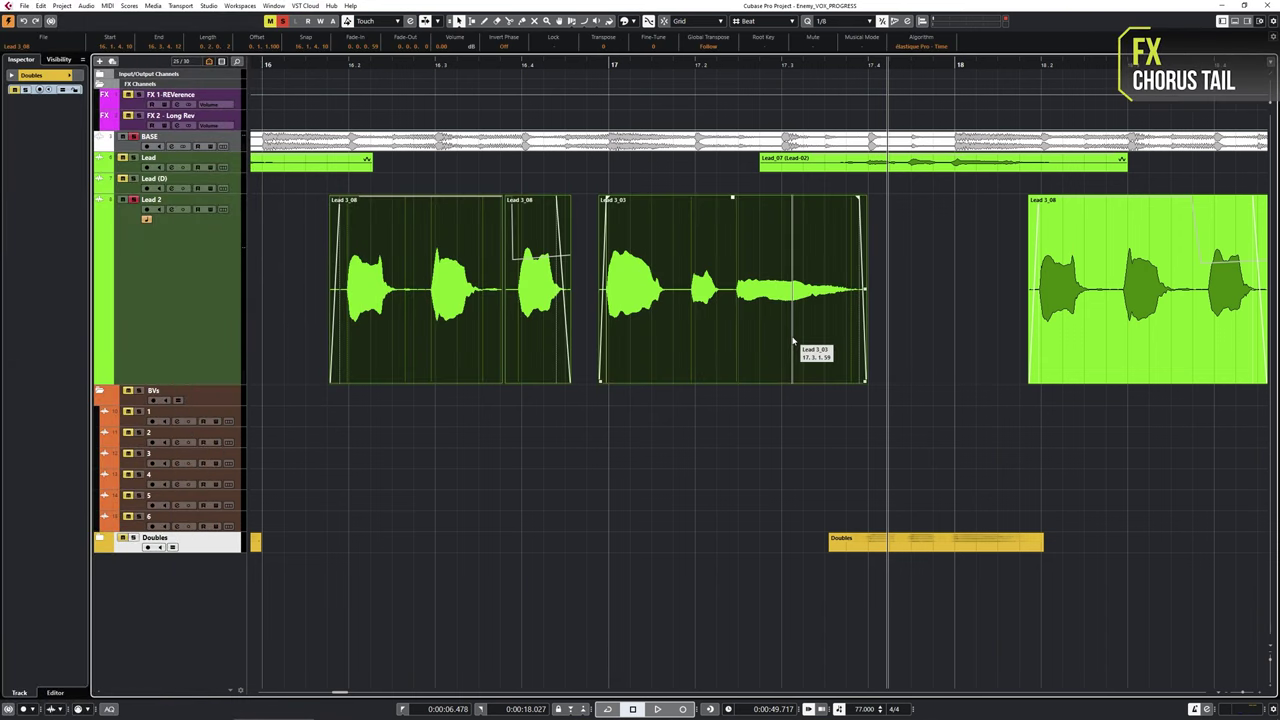
pyautogui.rightClick(464, 311)
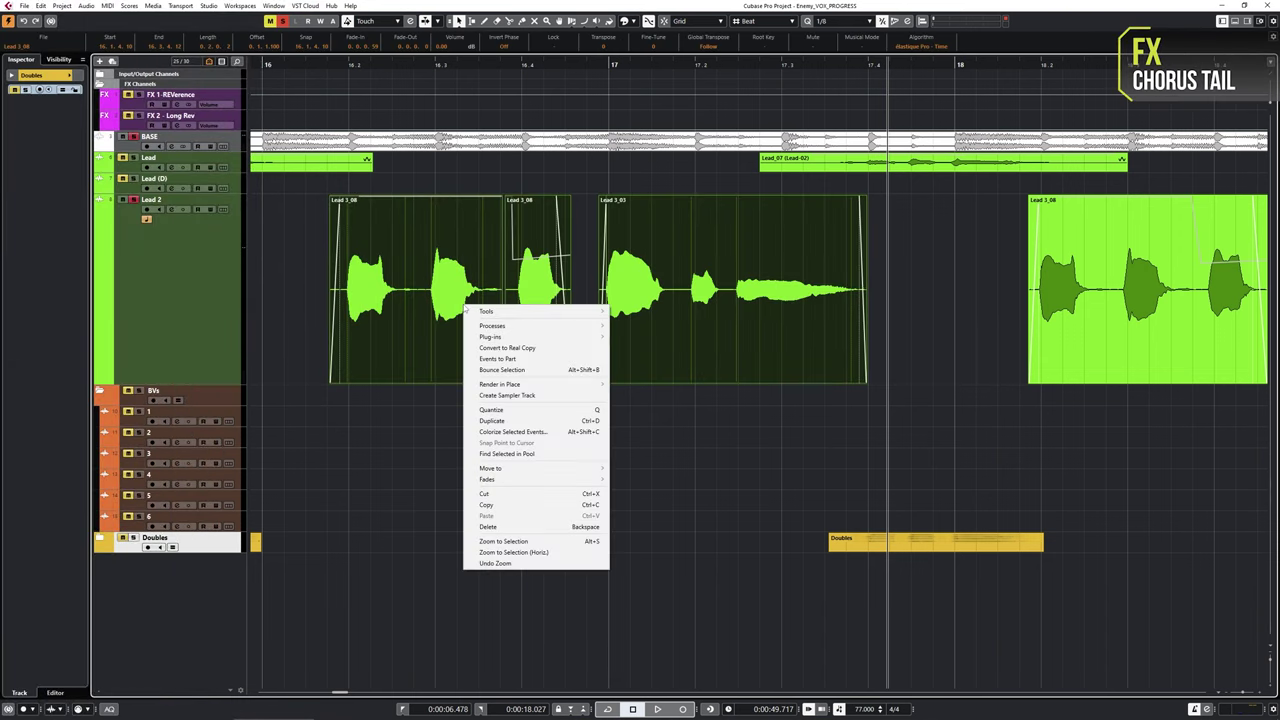
pyautogui.click(513, 370)
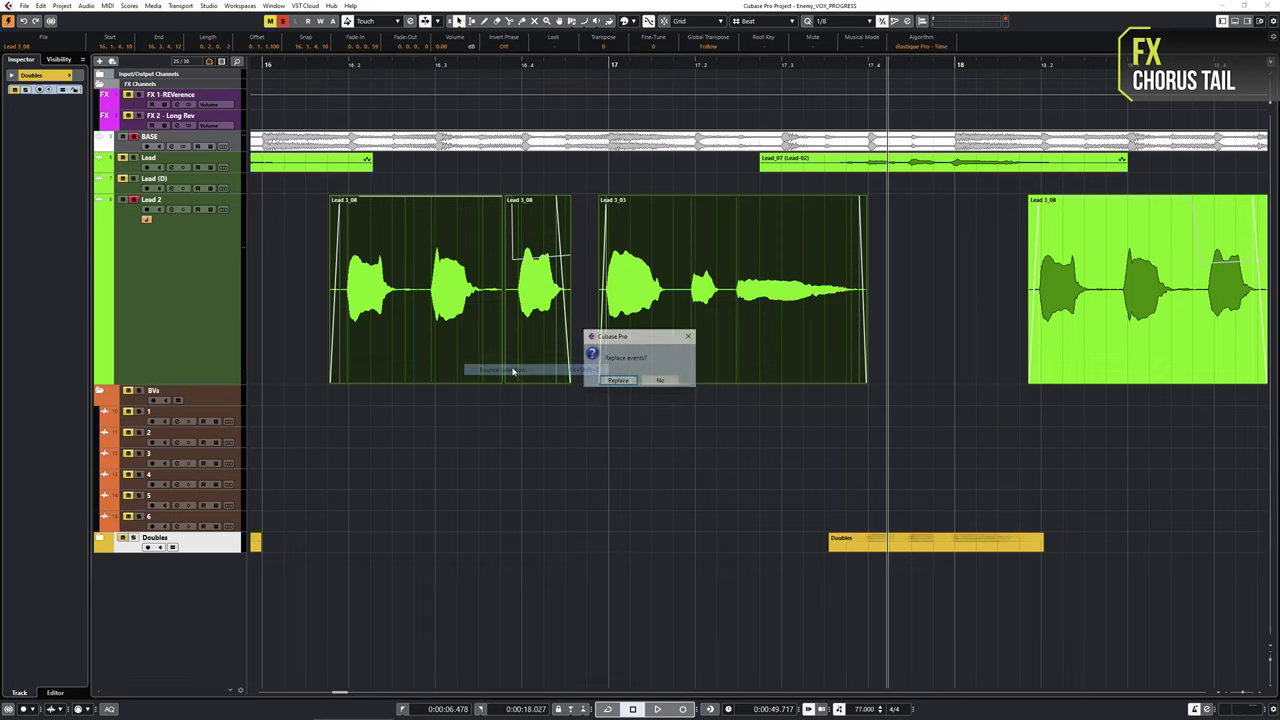
pyautogui.click(617, 381)
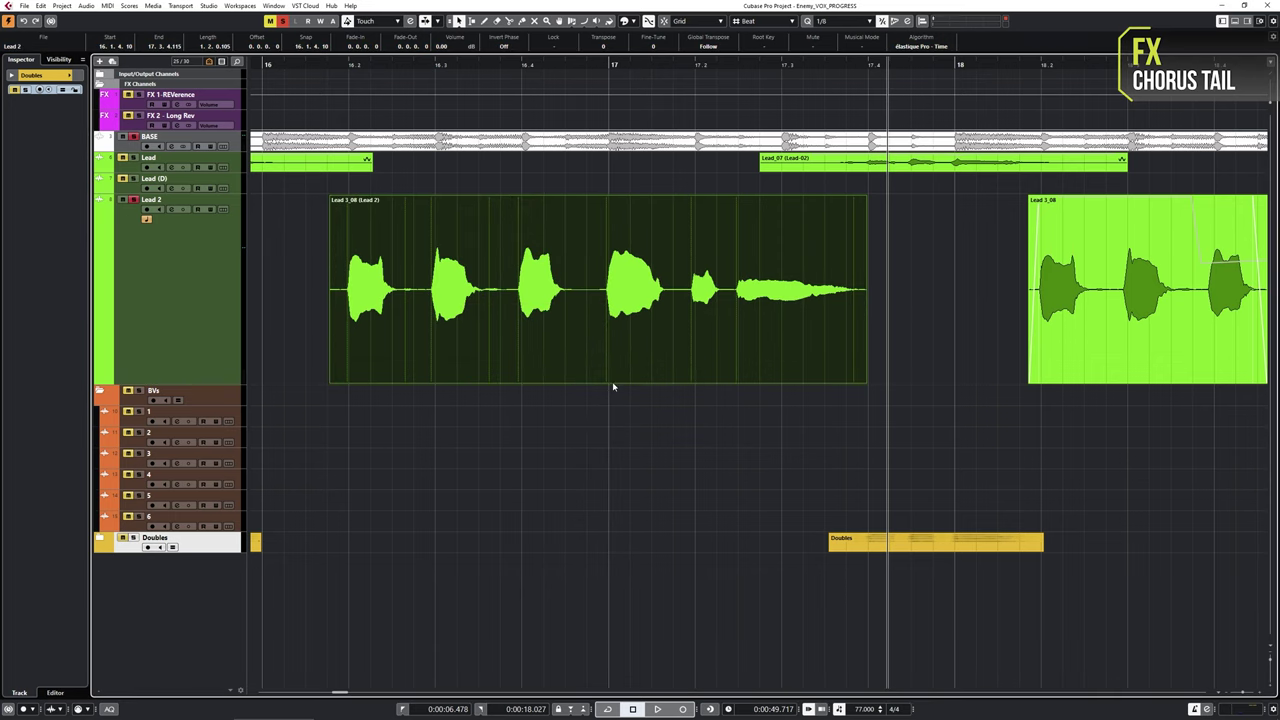
pyautogui.doubleClick(612, 378)
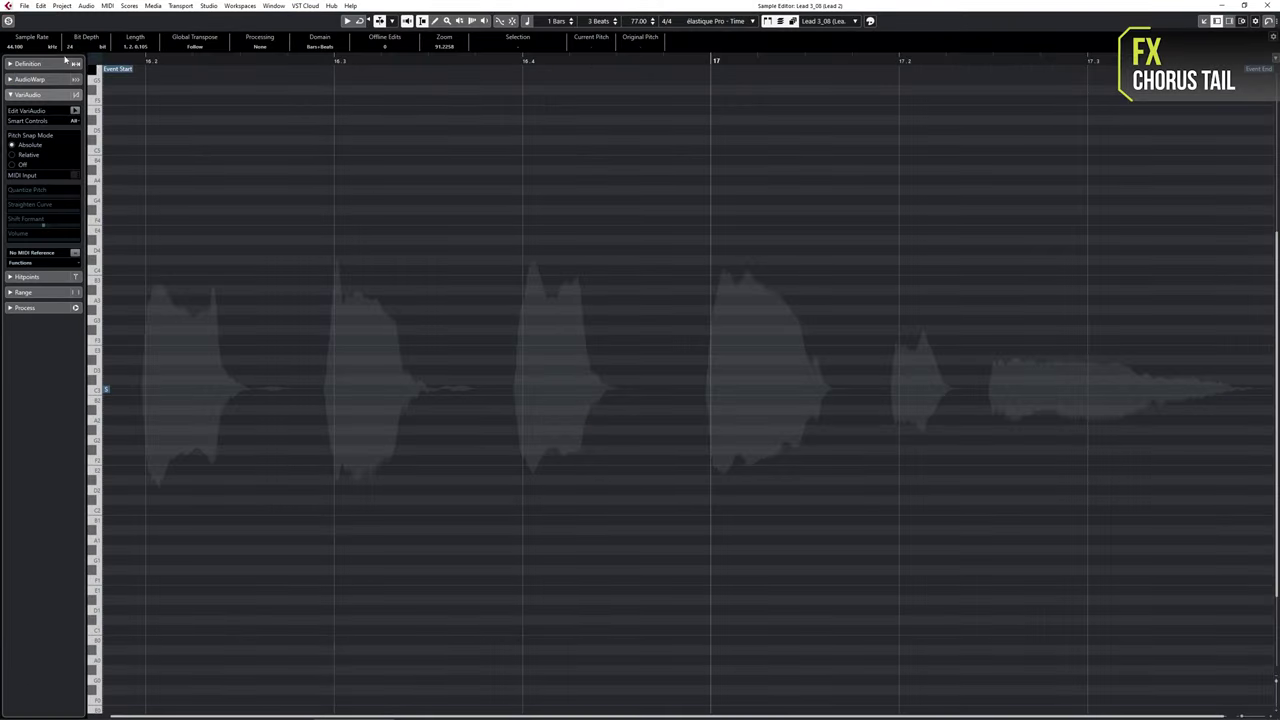
# Step: Enable VariAudio editing on the Lead 3_08 event and straighten the pitch curves of all its segments to about 78%
pyautogui.click(74, 111)
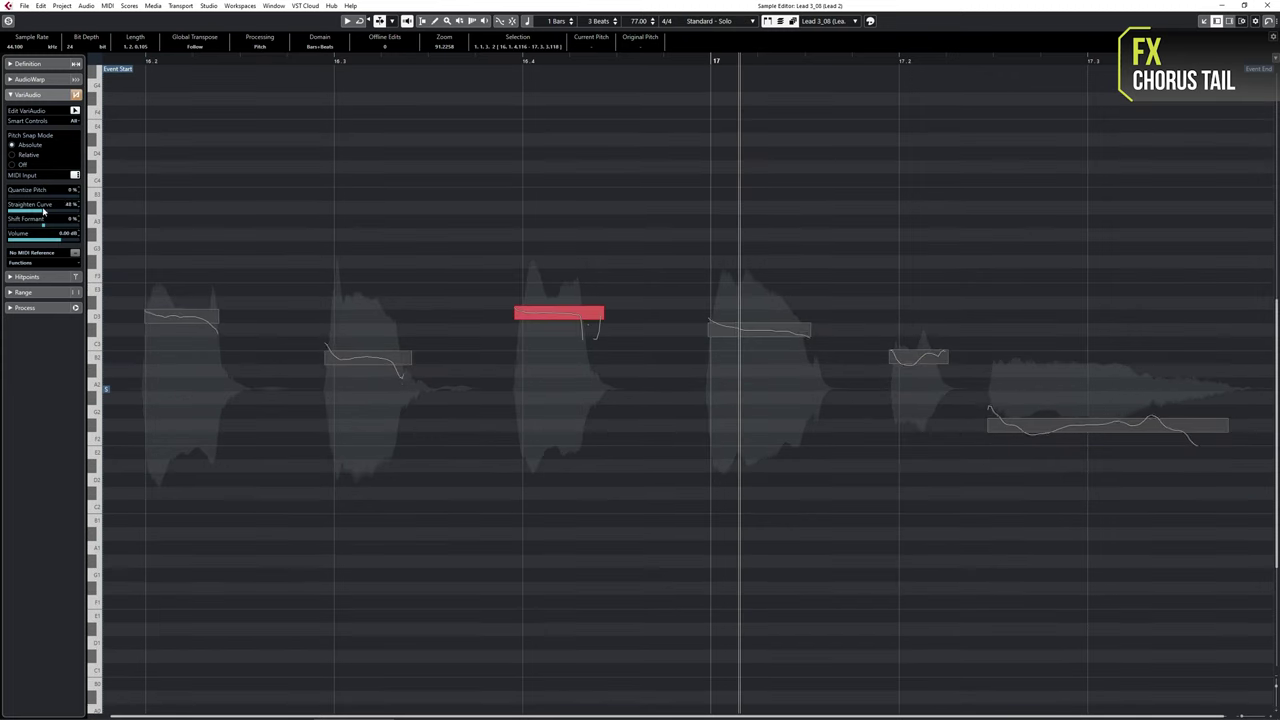
pyautogui.hotkey('ctrl', 'a')
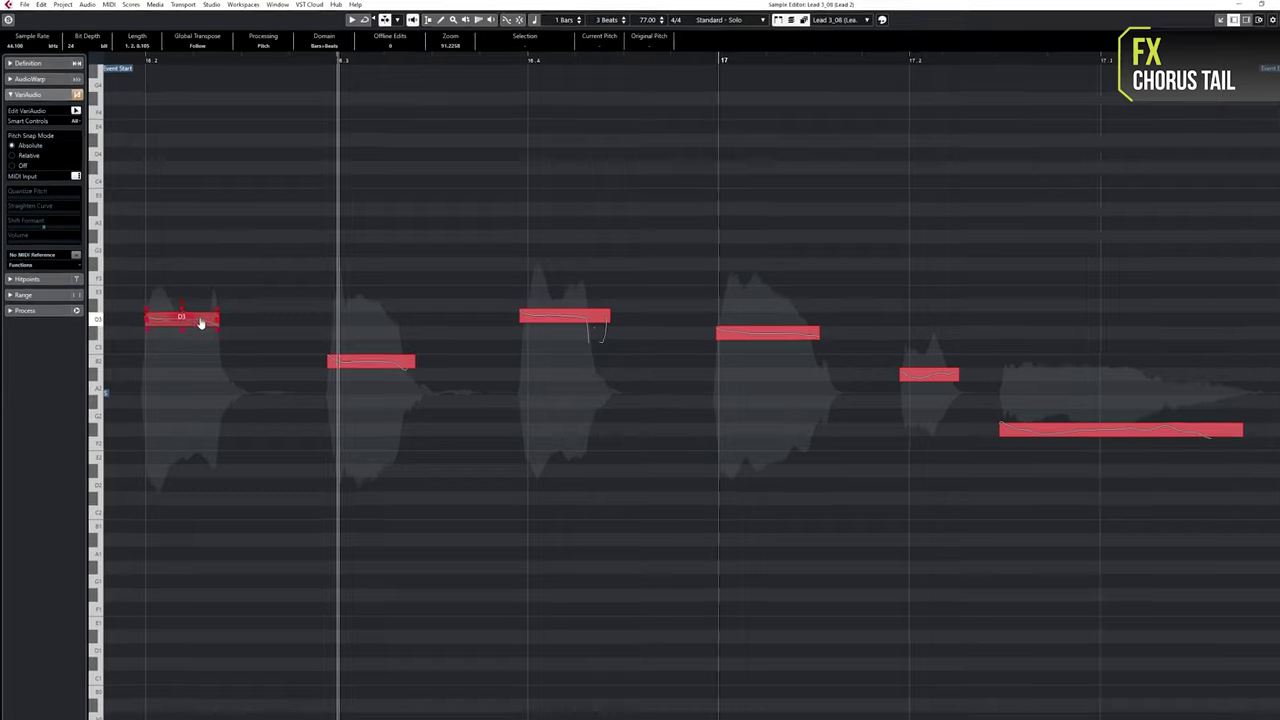
# Step: Shift the formants of the VariAudio segments one by one, using about -12, 32, -29 and -25% for the first four, and audition the result
pyautogui.click(198, 317)
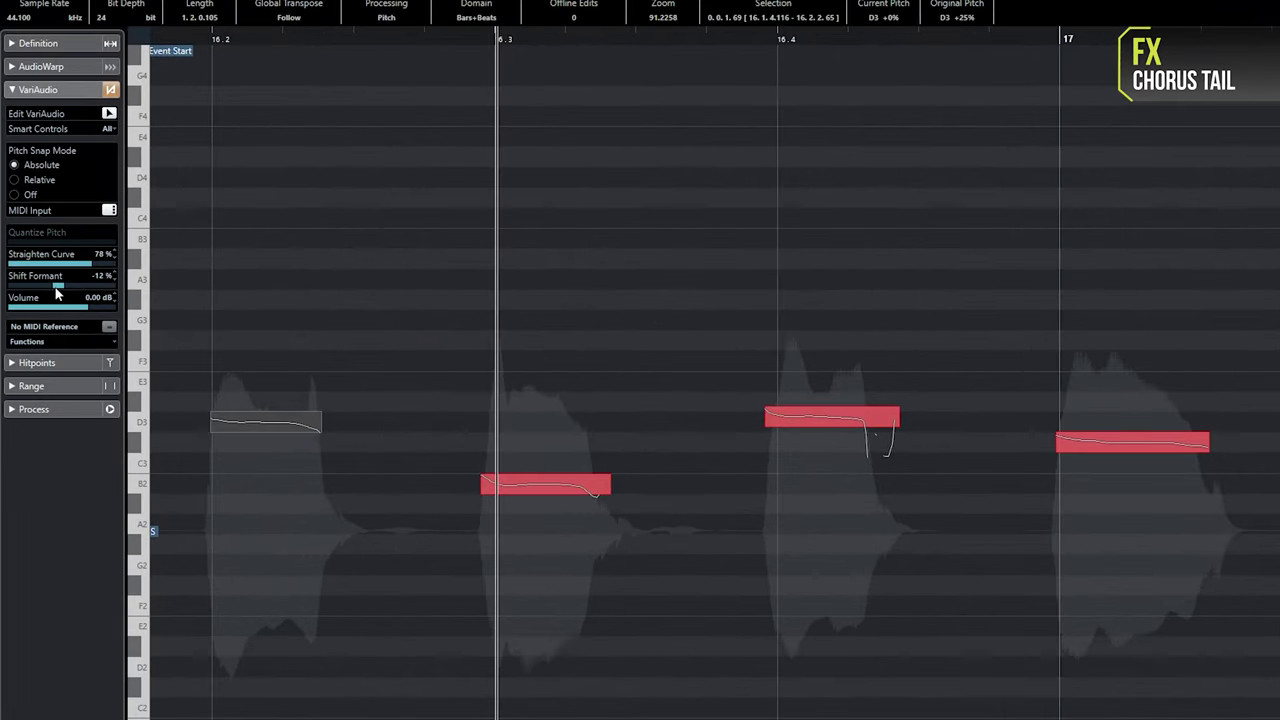
pyautogui.moveTo(527, 394); pyautogui.dragTo(573, 500)
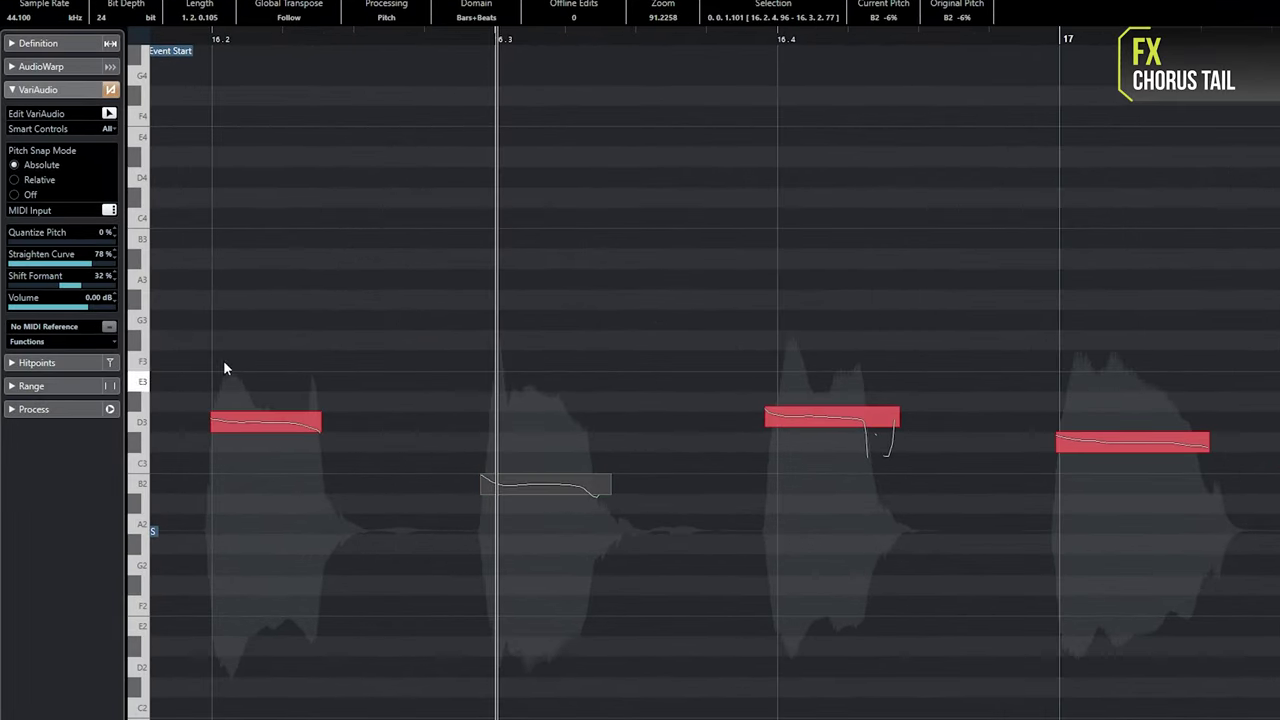
pyautogui.click(858, 418)
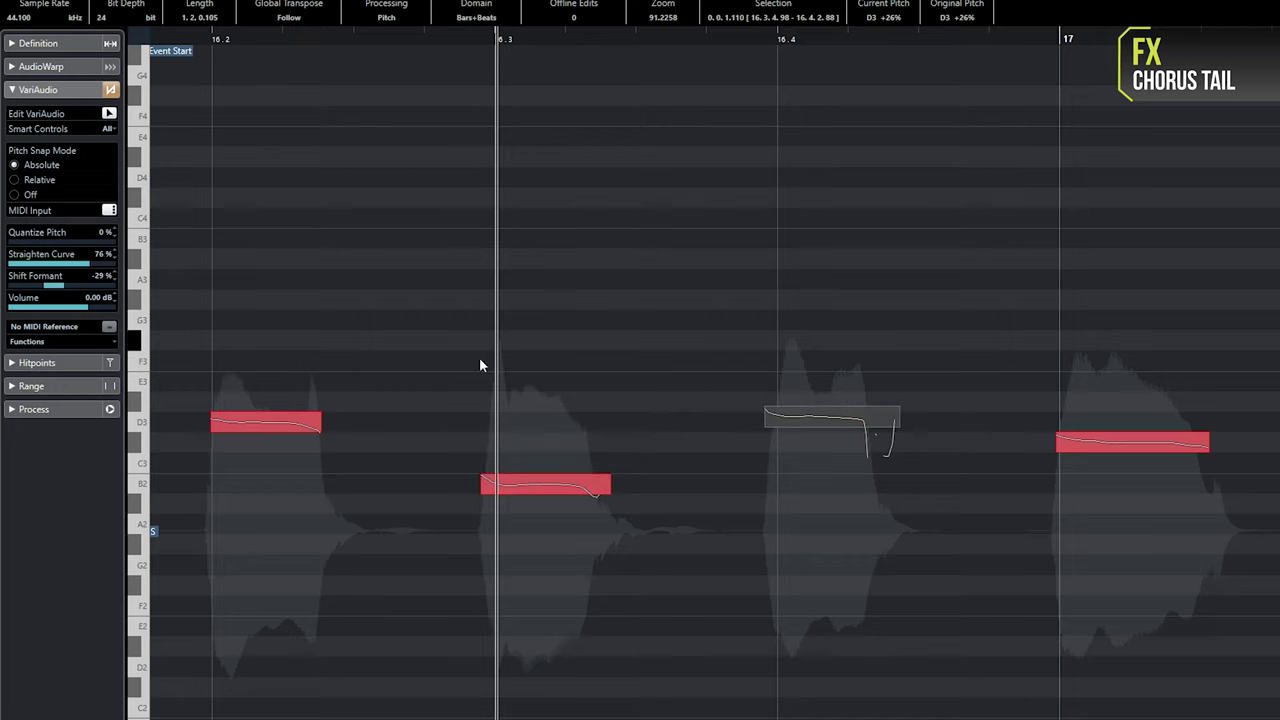
pyautogui.click(1166, 448)
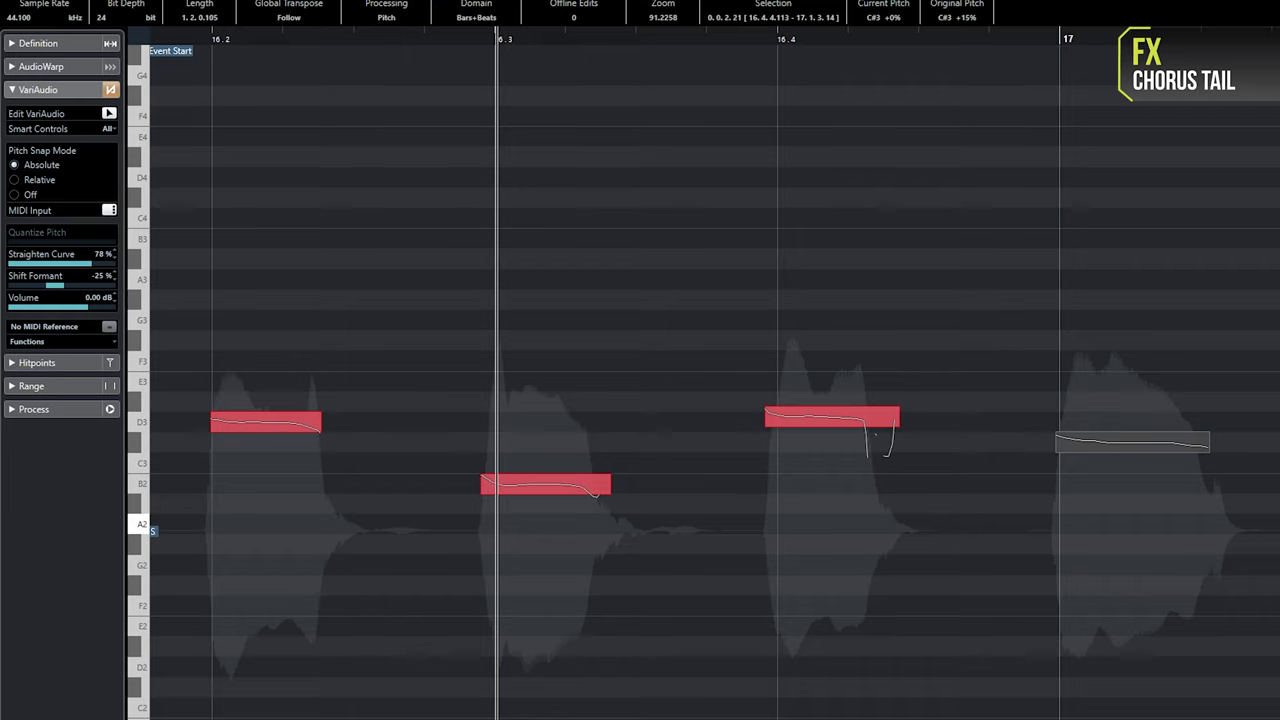
pyautogui.press('Right')
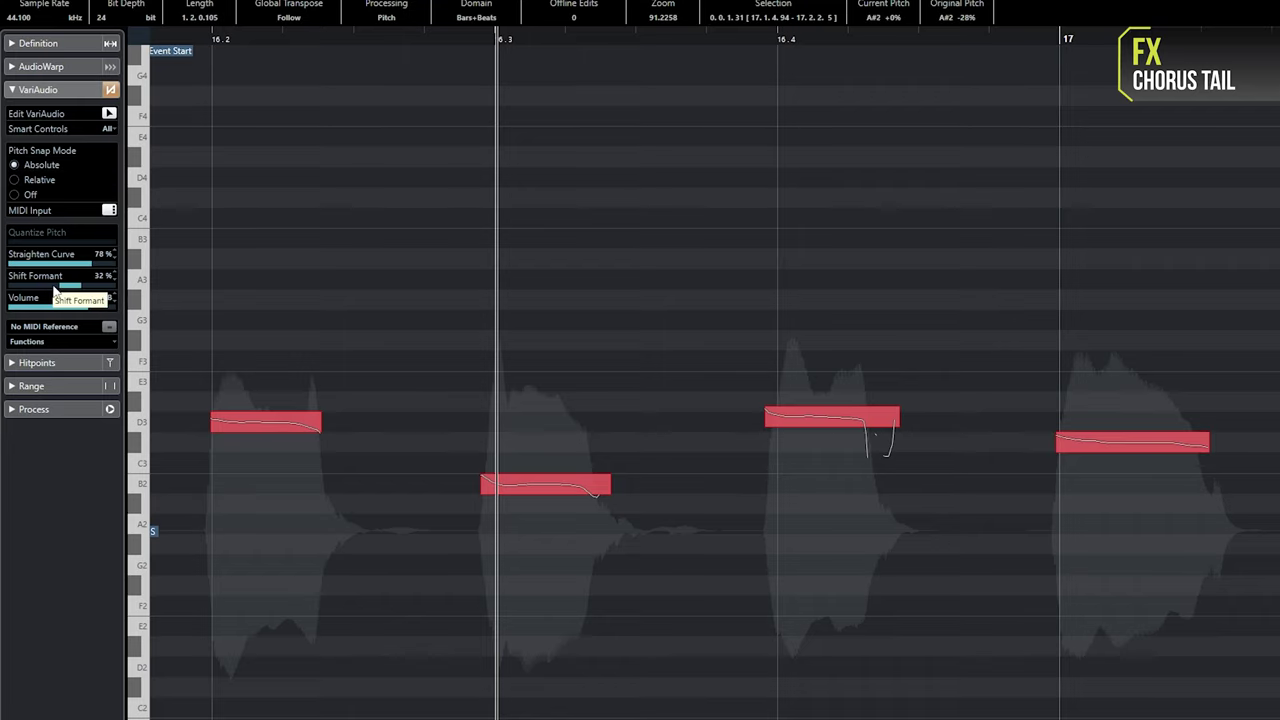
pyautogui.moveTo(53, 286); pyautogui.dragTo(44, 286)
pyautogui.press('Right')
pyautogui.press('space')
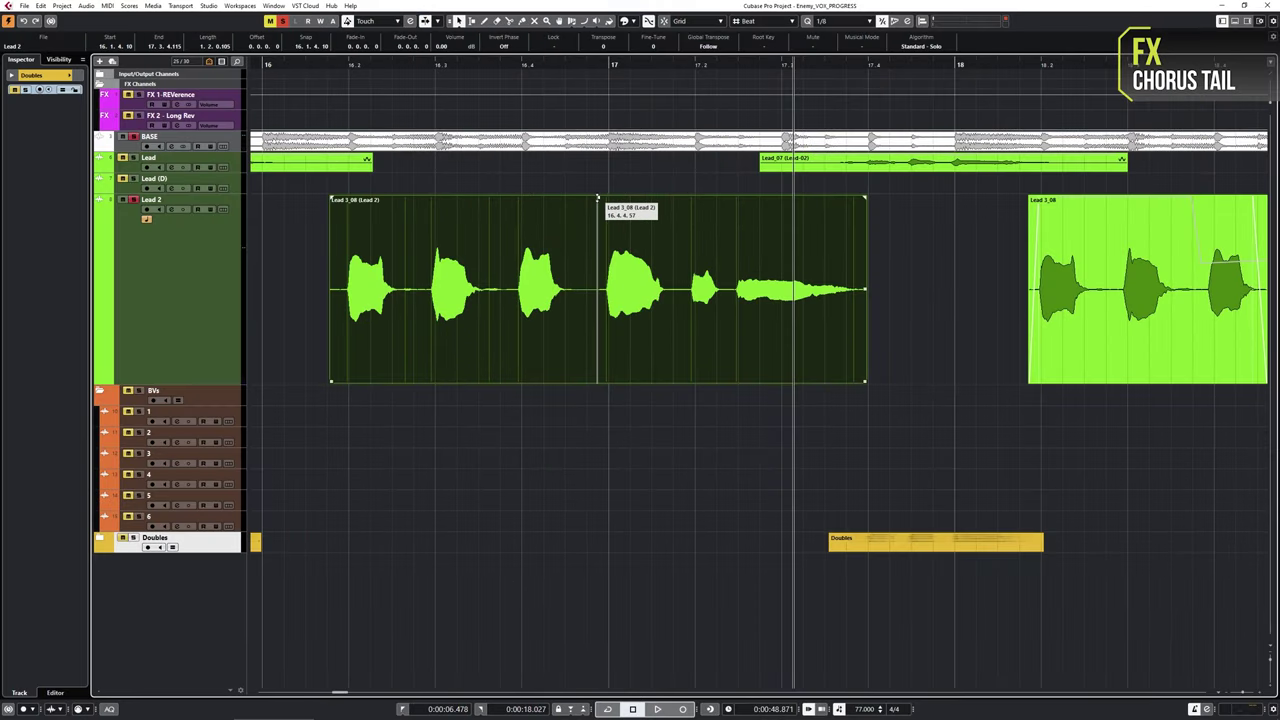
# Step: Lower the Lead 3_08 event's volume to -3.56 dB and draw a volume curve that stays low until just before 17.2, then rises to full
pyautogui.moveTo(598, 199); pyautogui.dragTo(598, 258)
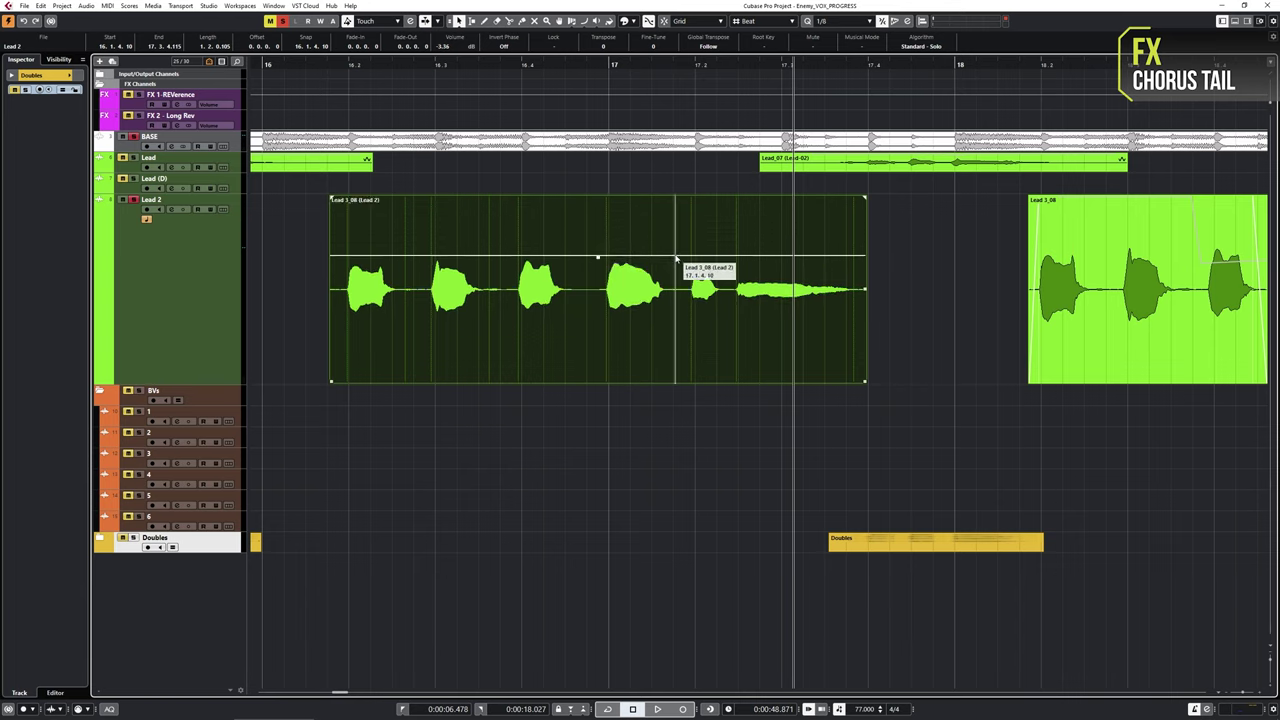
pyautogui.press('8')
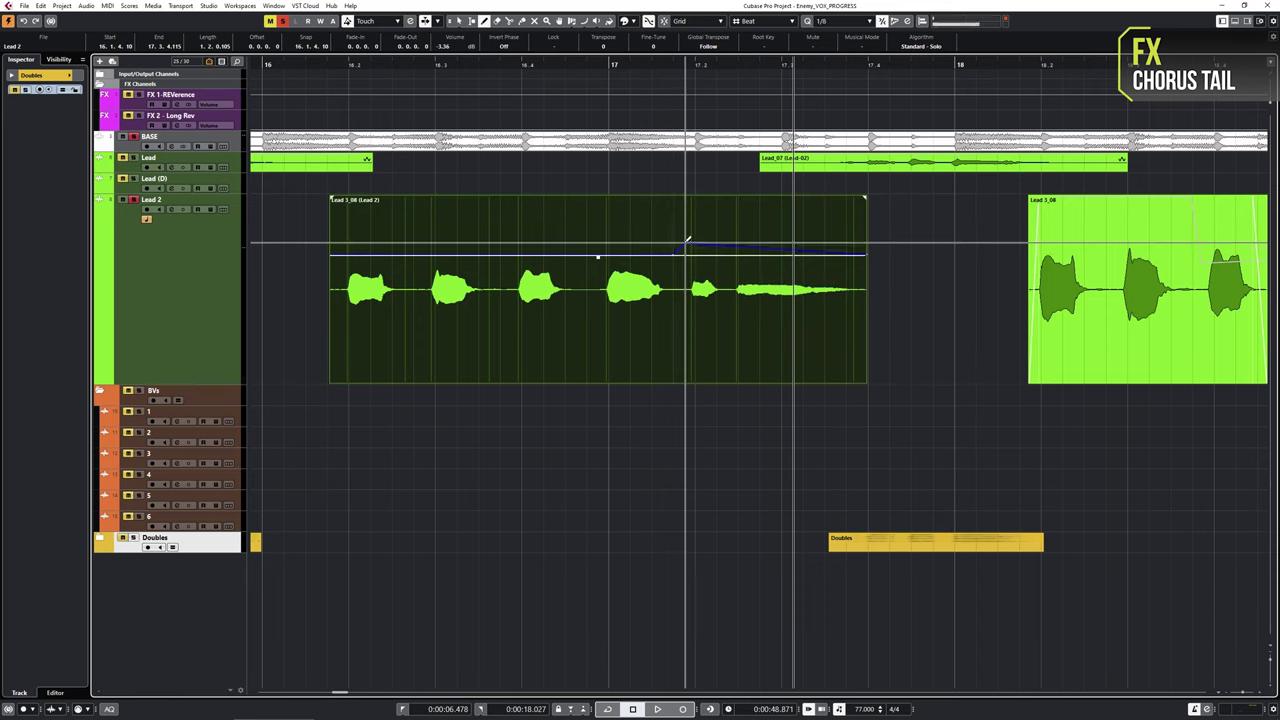
pyautogui.moveTo(687, 197)
pyautogui.mouseDown()
pyautogui.moveTo(864, 250)
pyautogui.moveTo(337, 257)
pyautogui.moveTo(323, 290)
pyautogui.moveTo(676, 282)
pyautogui.mouseUp()
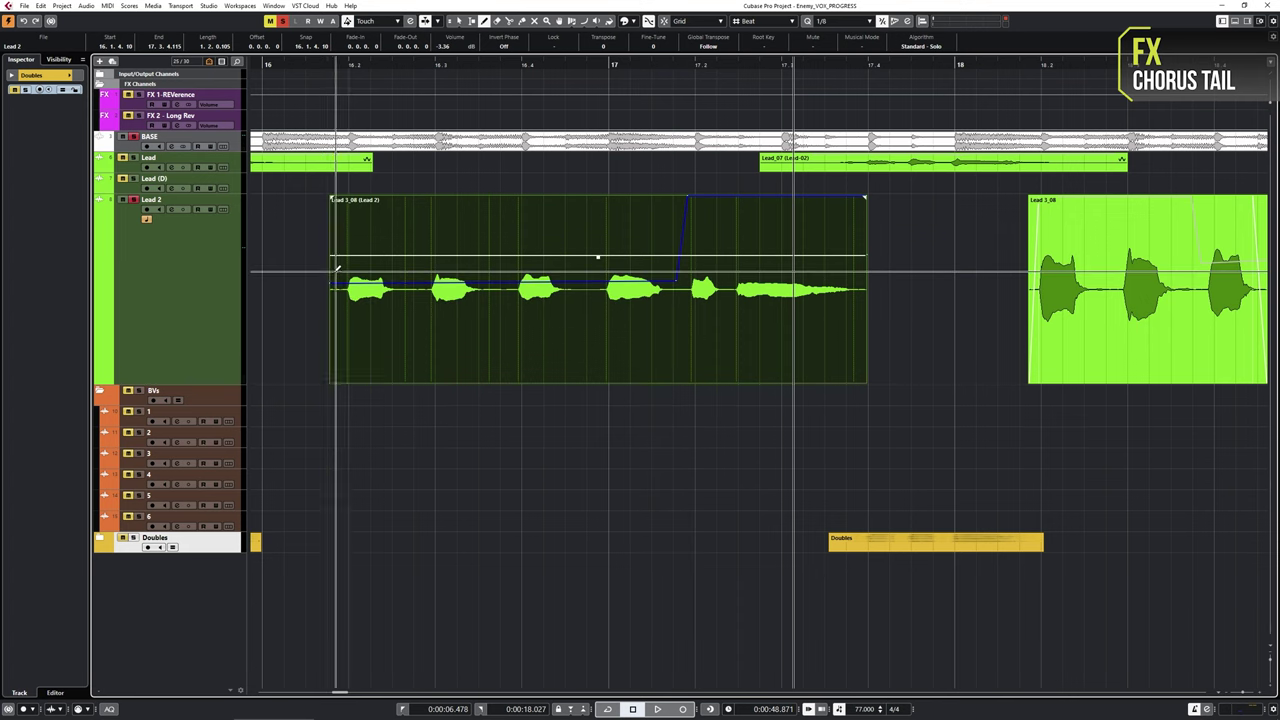
# Step: Add the Quadrafuzz v2 distortion to the Lead_07 event around bar 18 through Direct Offline Processing and audition it
pyautogui.press('space')
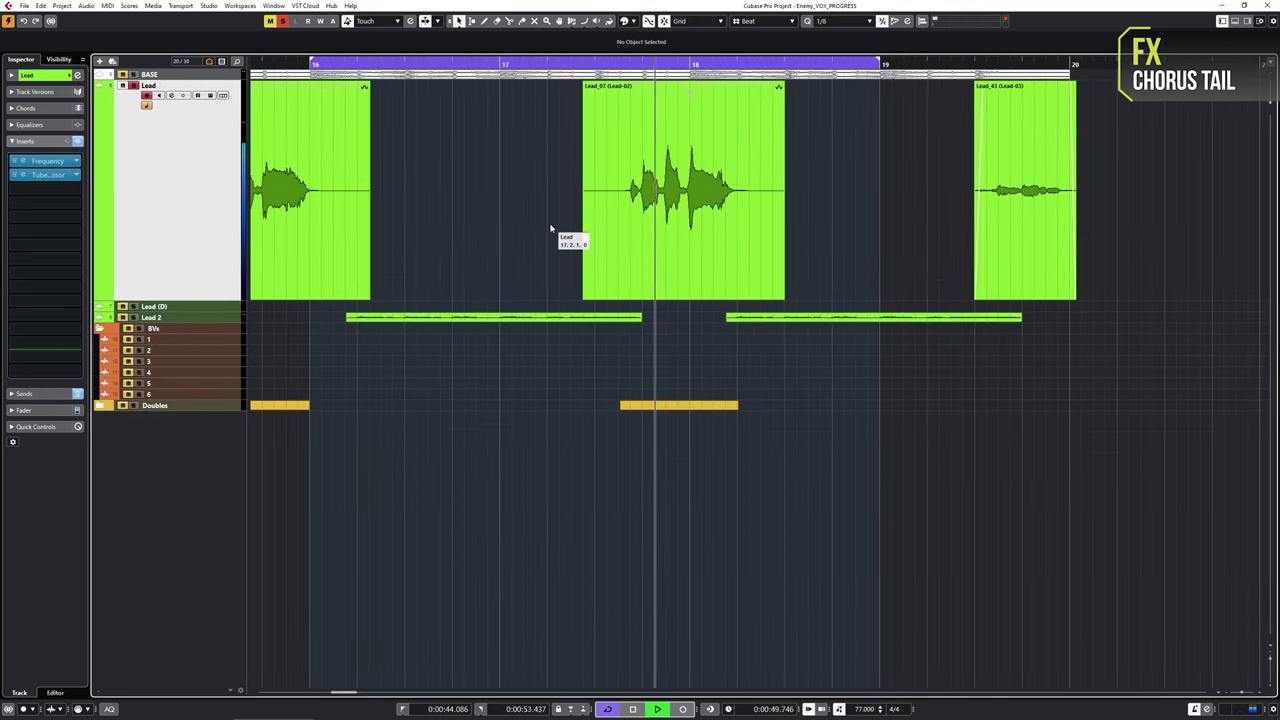
pyautogui.press('space')
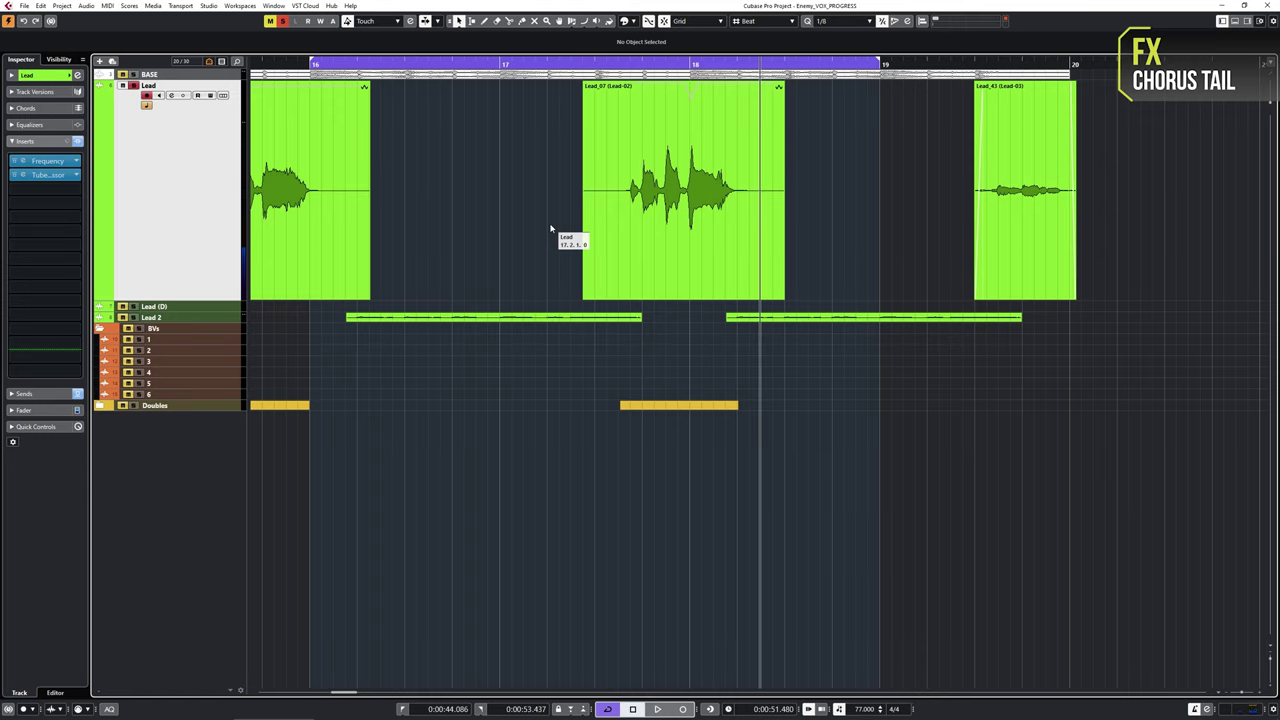
pyautogui.click(642, 245)
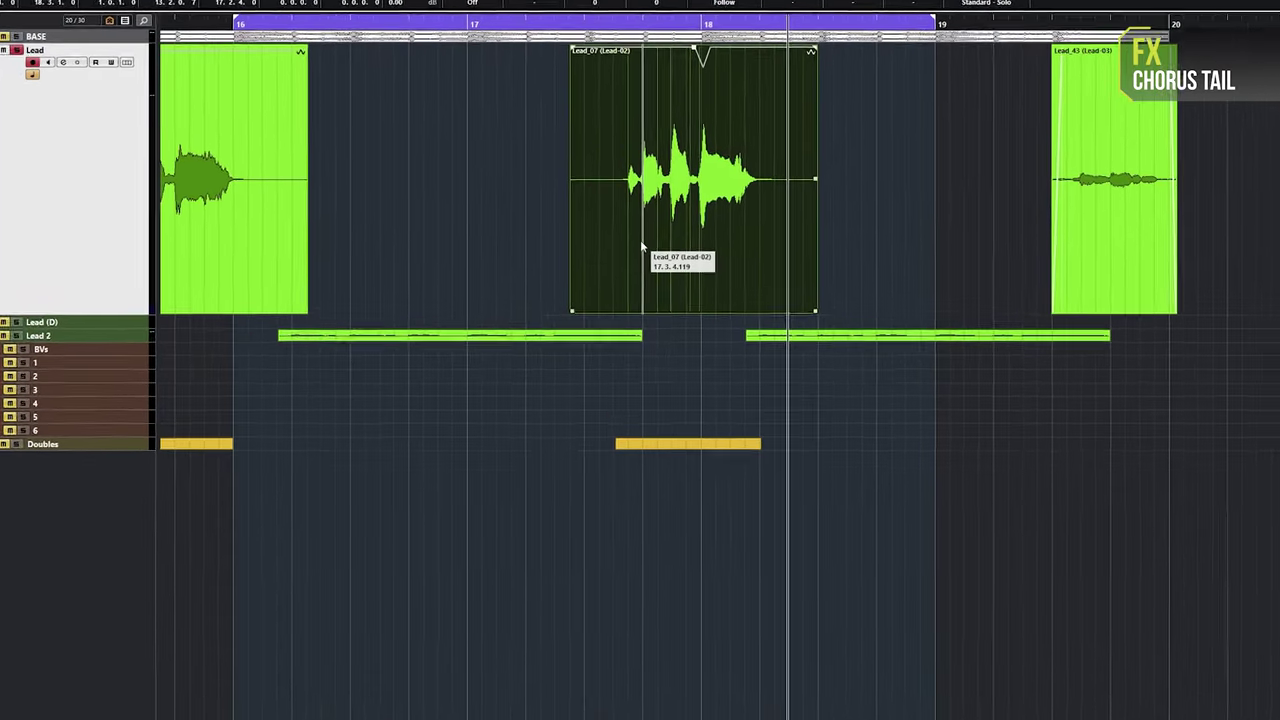
pyautogui.press('F7')
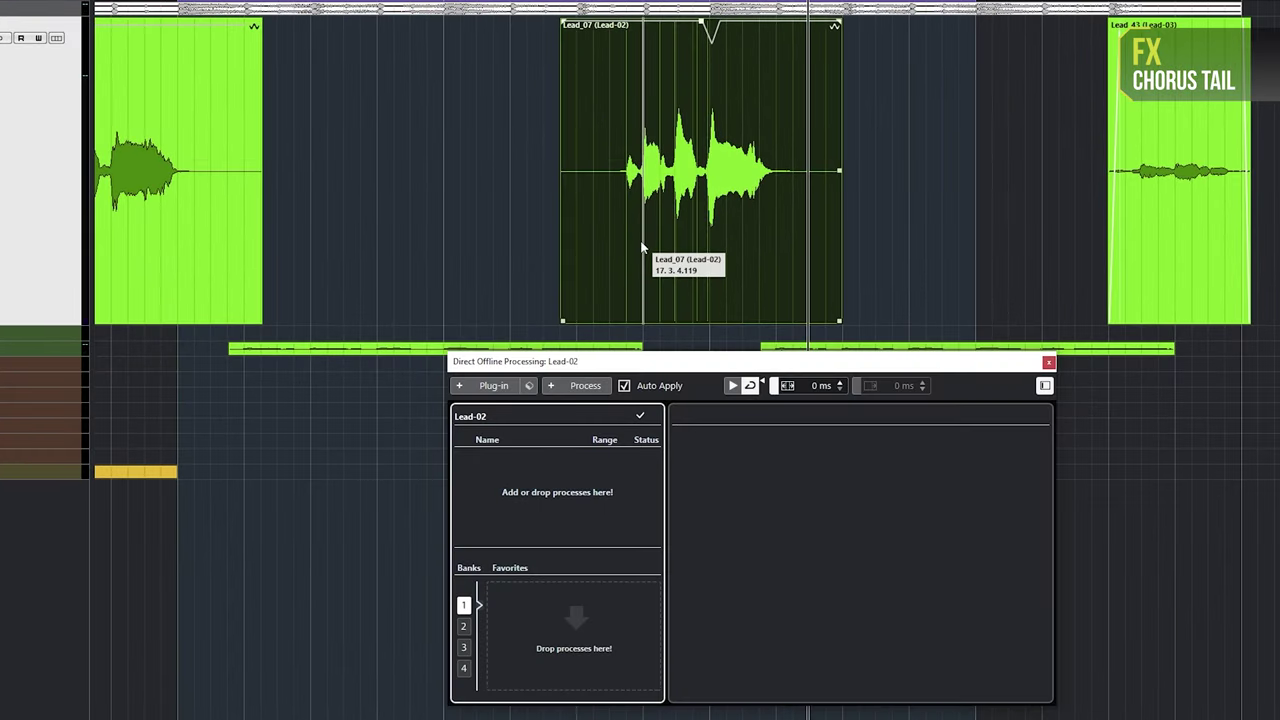
pyautogui.click(502, 390)
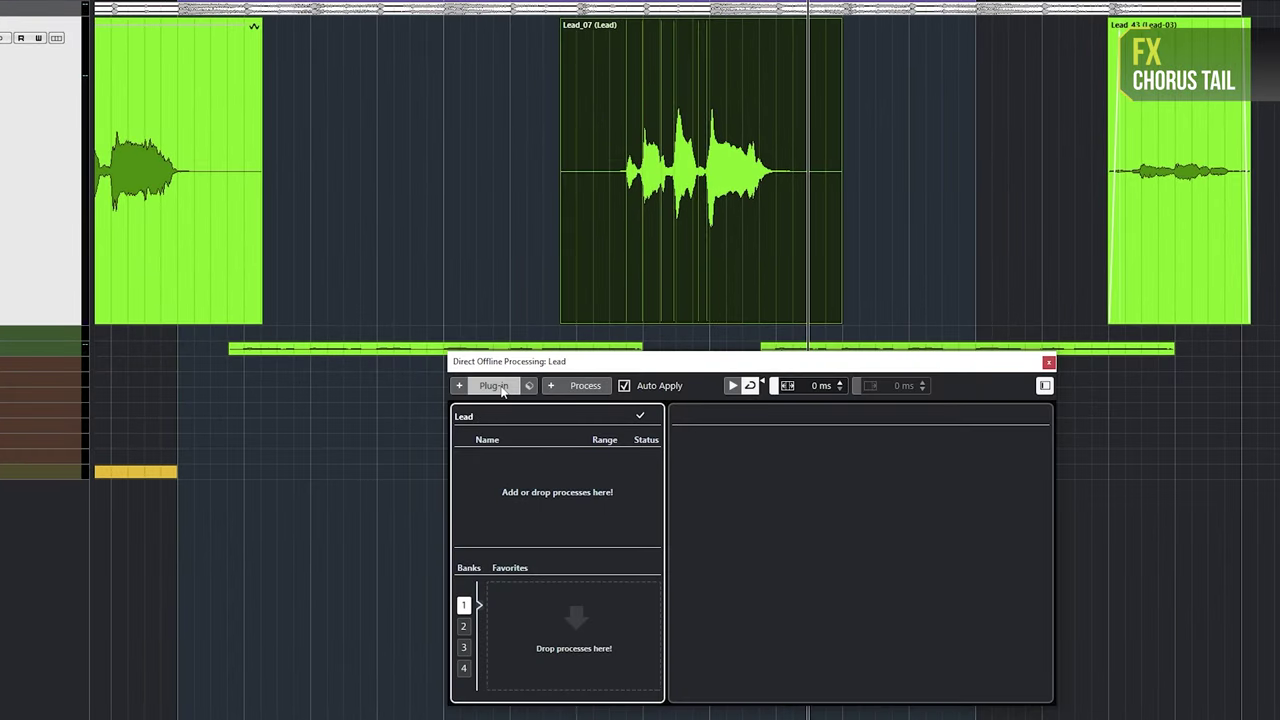
pyautogui.write('quadr')
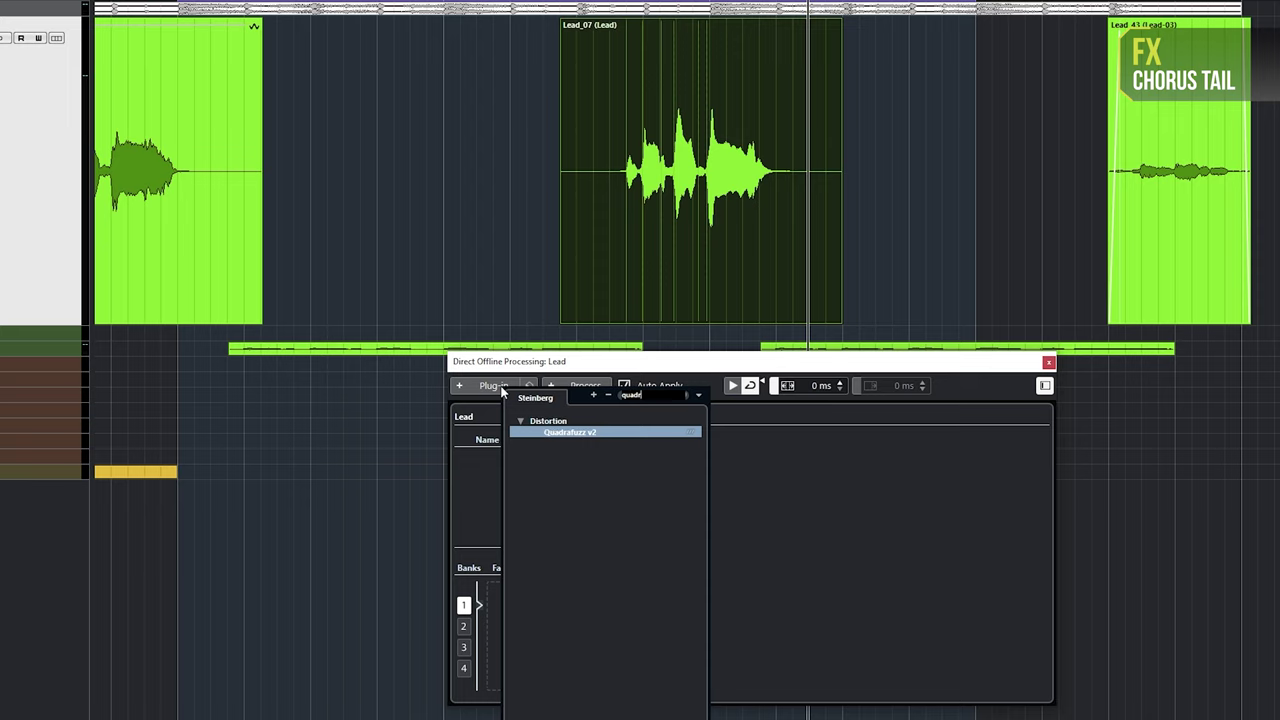
pyautogui.click(568, 432)
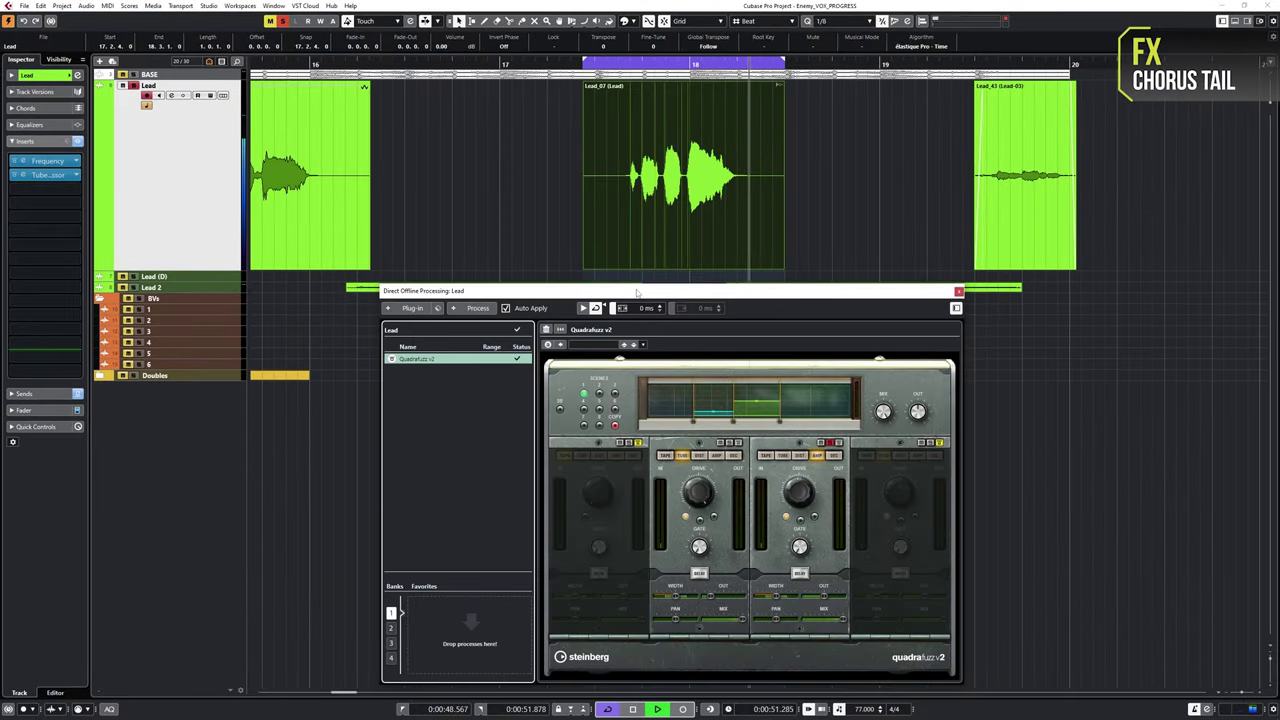
pyautogui.press('space')
# Step: Add the Frequency EQ to Lead_07's offline processing with a Cut 24 low cut, a -7.7 dB dip at 1.05 kHz and a Cut 48 at 5.45 kHz
pyautogui.click(413, 309)
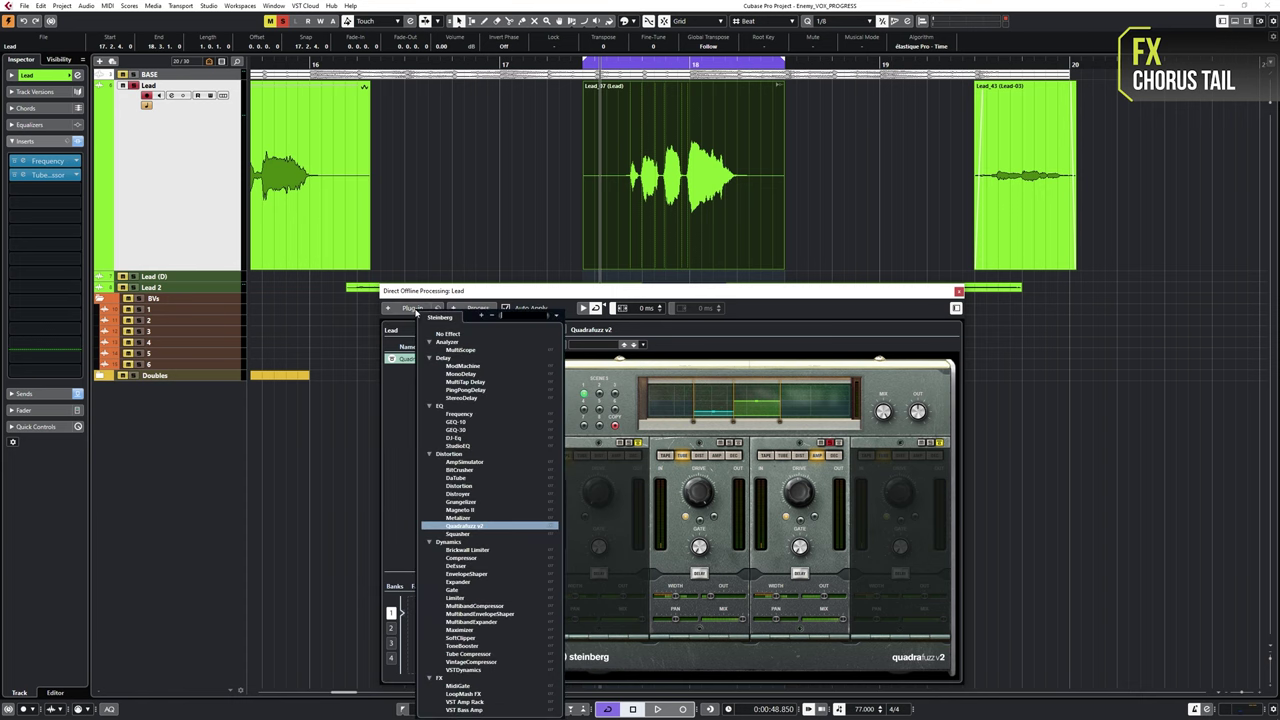
pyautogui.write('freq')
pyautogui.click(463, 343)
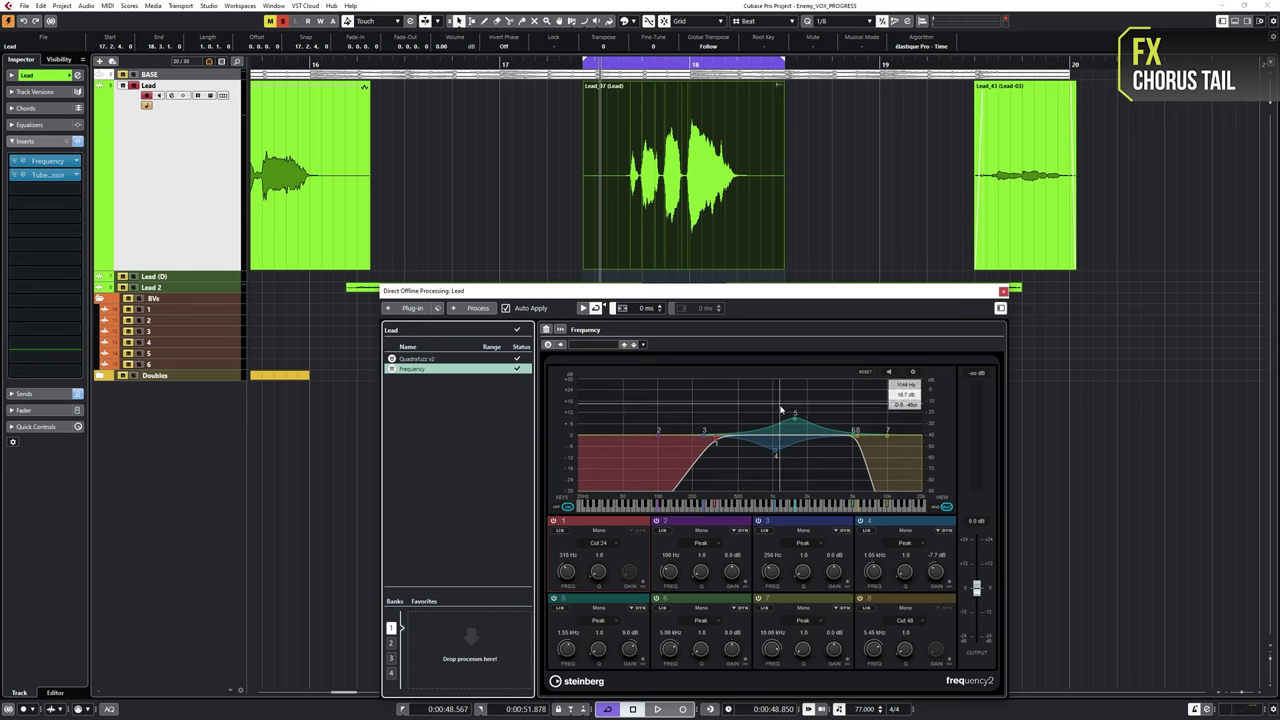
# Step: Retune the band 5 peak of the offline EQ to about 2.03 kHz and slightly reduce its boost while listening to the loop
pyautogui.press('space')
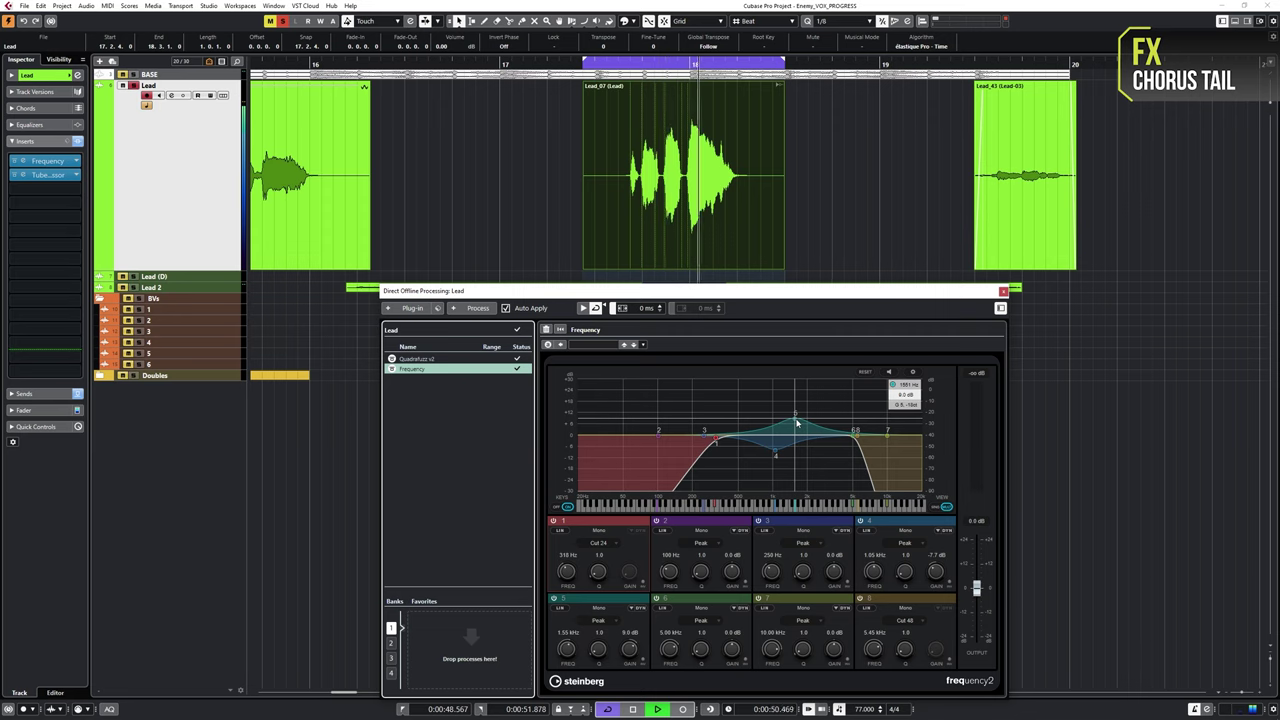
pyautogui.moveTo(797, 424); pyautogui.dragTo(806, 438)
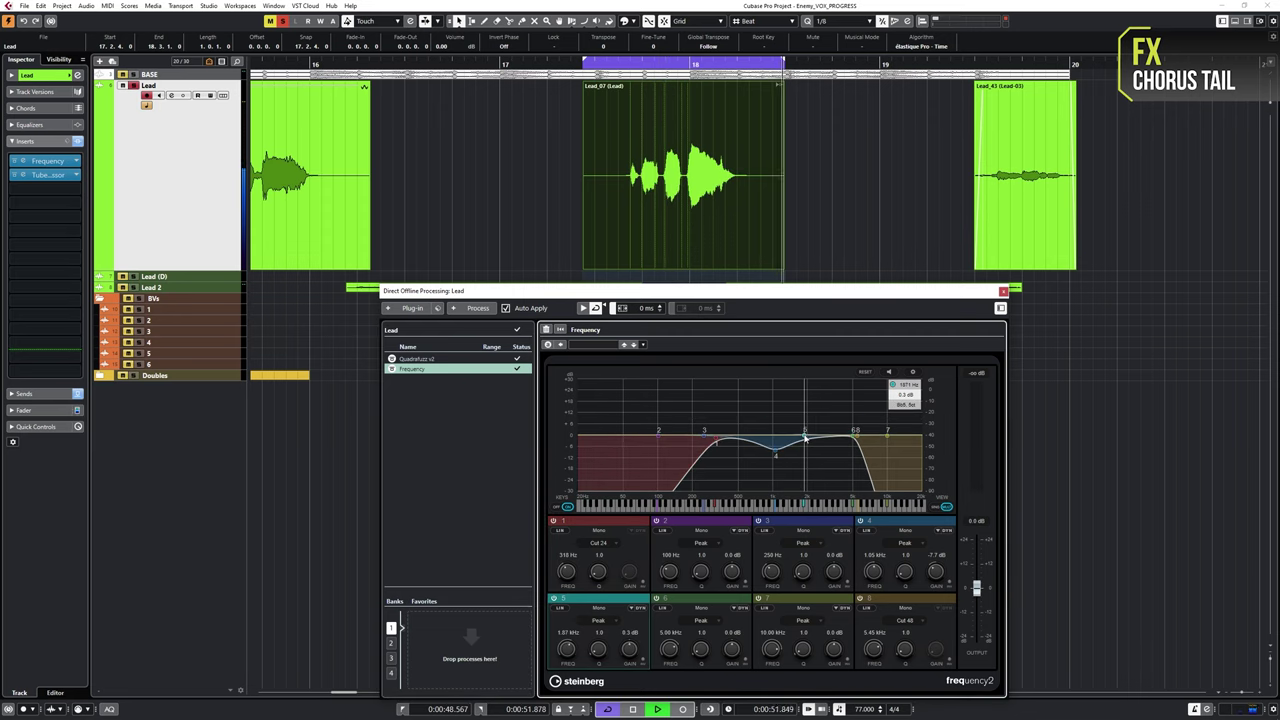
pyautogui.moveTo(806, 438); pyautogui.dragTo(811, 422)
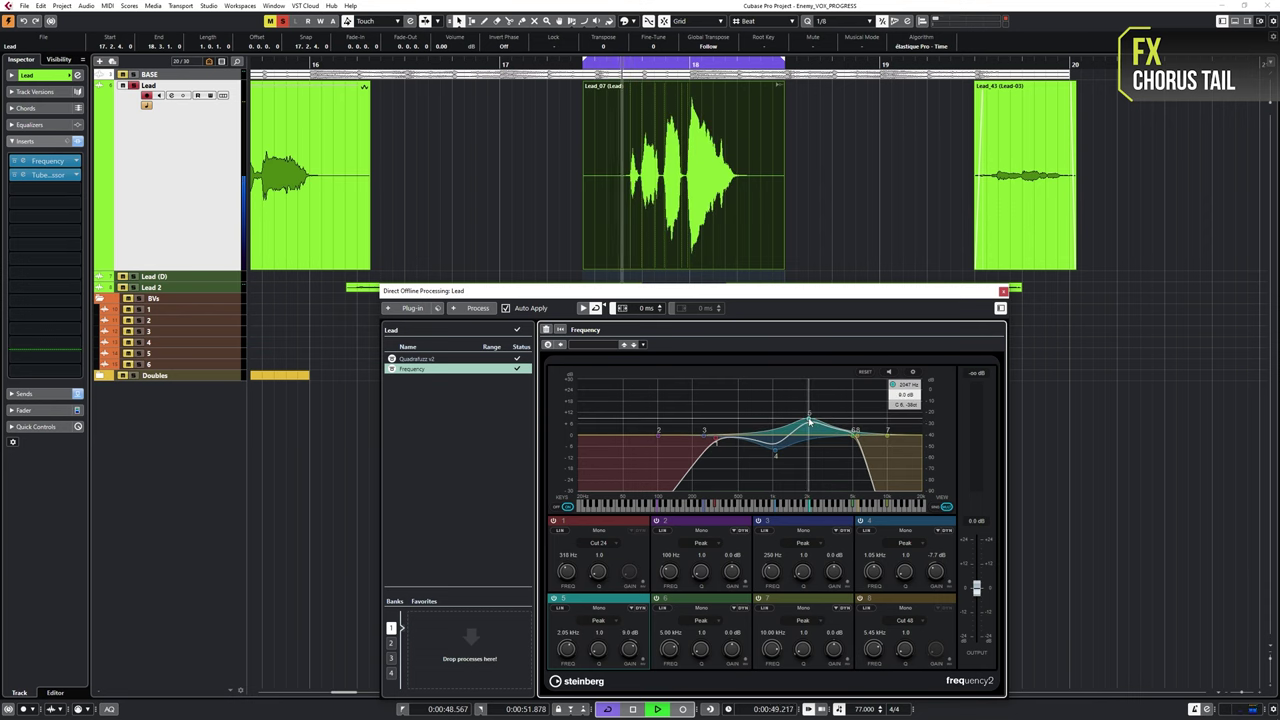
pyautogui.moveTo(810, 424); pyautogui.dragTo(810, 427)
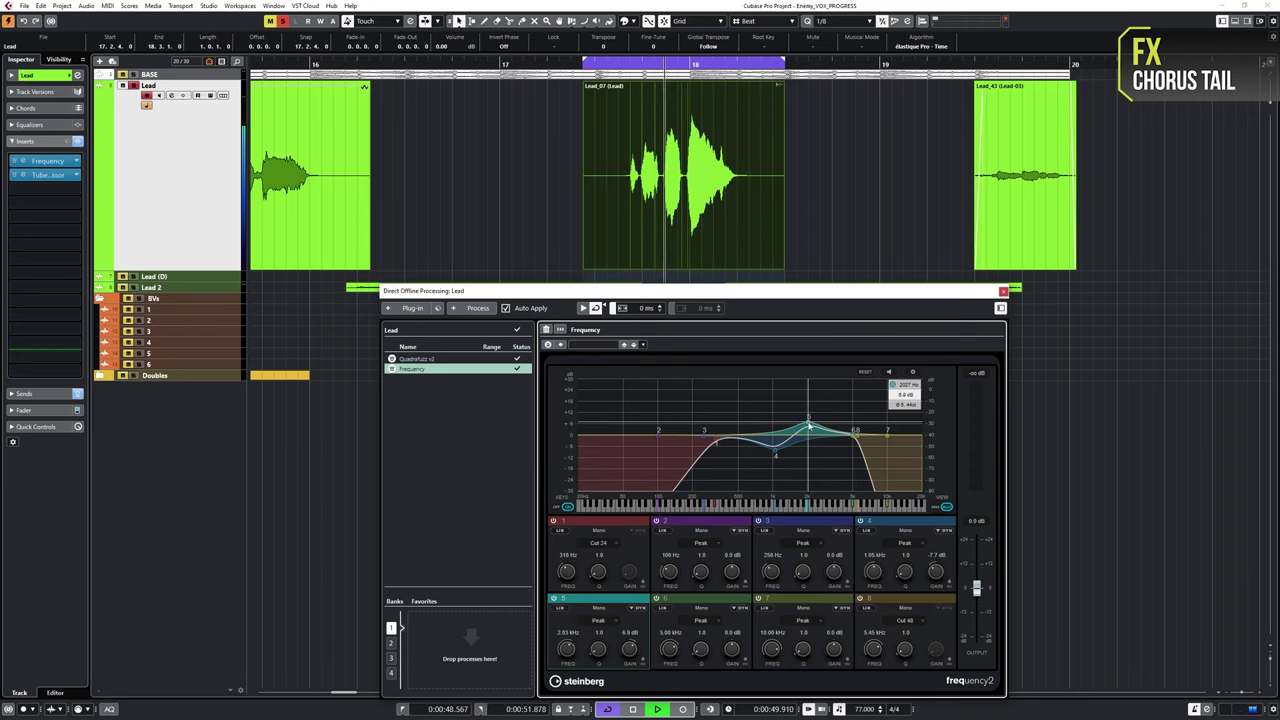
pyautogui.press('space')
# Step: Draw a volume curve on the processed Lead_07 event that dips around its loudest peak at bar 18
pyautogui.rightClick(688, 90)
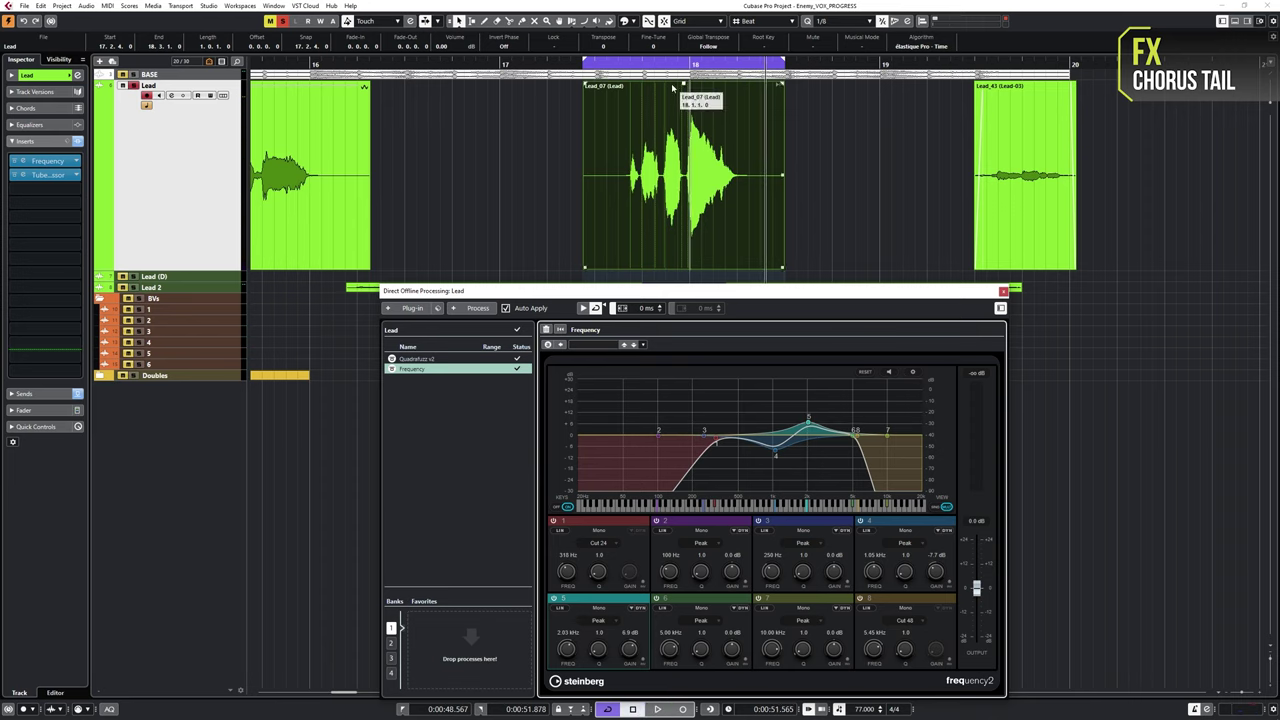
pyautogui.click(709, 97)
pyautogui.click(659, 83)
pyautogui.moveTo(690, 117)
pyautogui.mouseDown()
pyautogui.moveTo(708, 133)
pyautogui.moveTo(689, 143)
pyautogui.moveTo(712, 84)
pyautogui.moveTo(692, 156)
pyautogui.moveTo(716, 115)
pyautogui.moveTo(668, 130)
pyautogui.moveTo(693, 159)
pyautogui.mouseUp()
pyautogui.click(723, 83)
pyautogui.moveTo(642, 106); pyautogui.dragTo(641, 95)
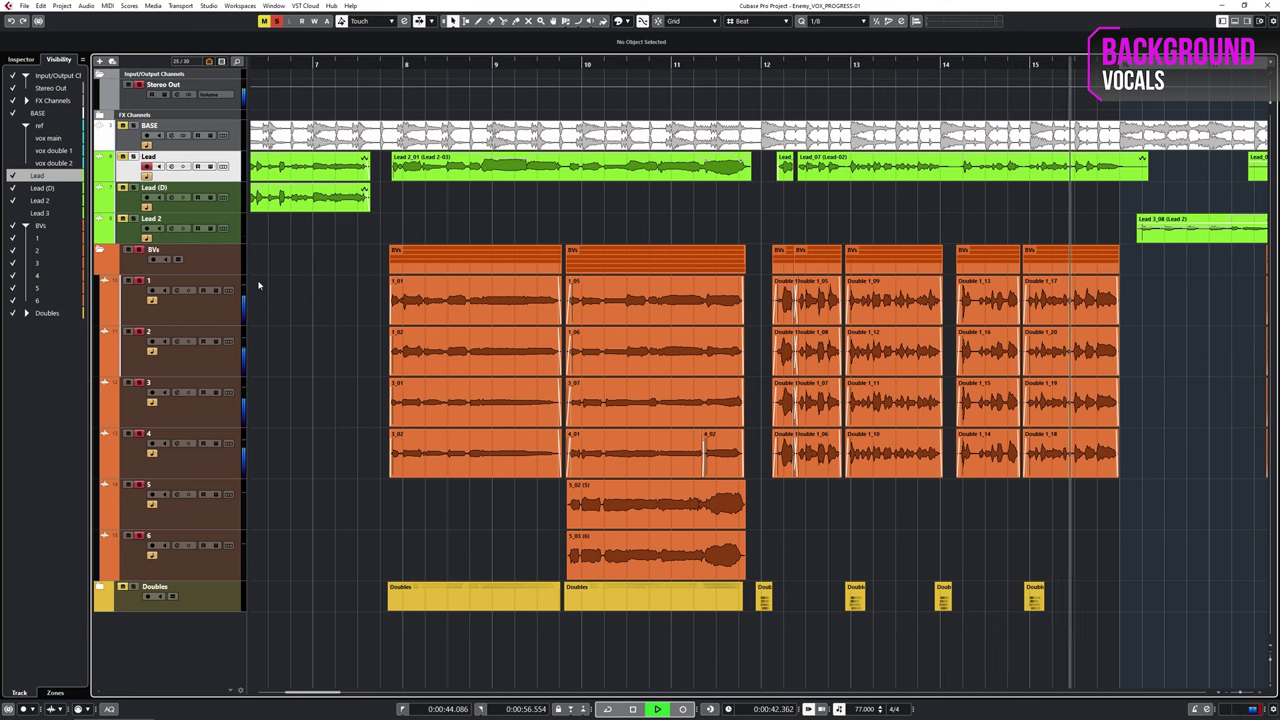
# Step: Lower the volume of the four stacked background vocal clips Double 1_26 to 1_29 after bar 12 to -4.62 dB
pyautogui.press('space')
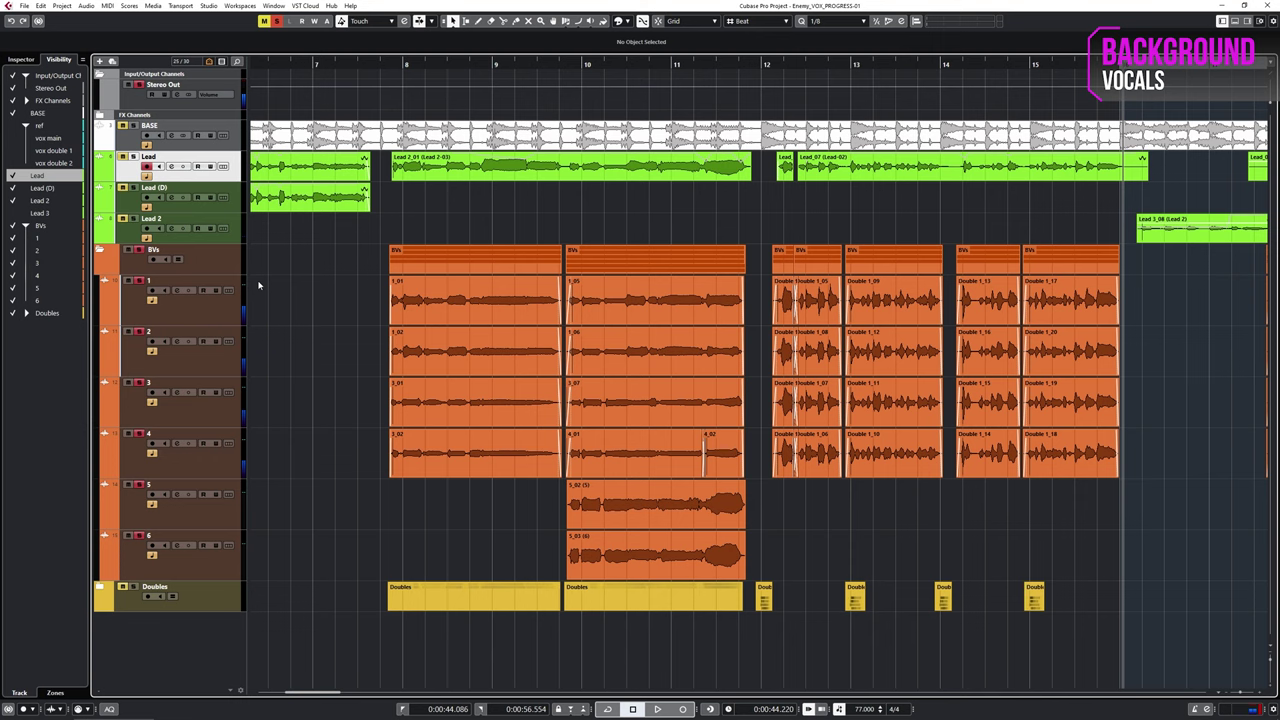
pyautogui.moveTo(596, 291); pyautogui.dragTo(809, 466)
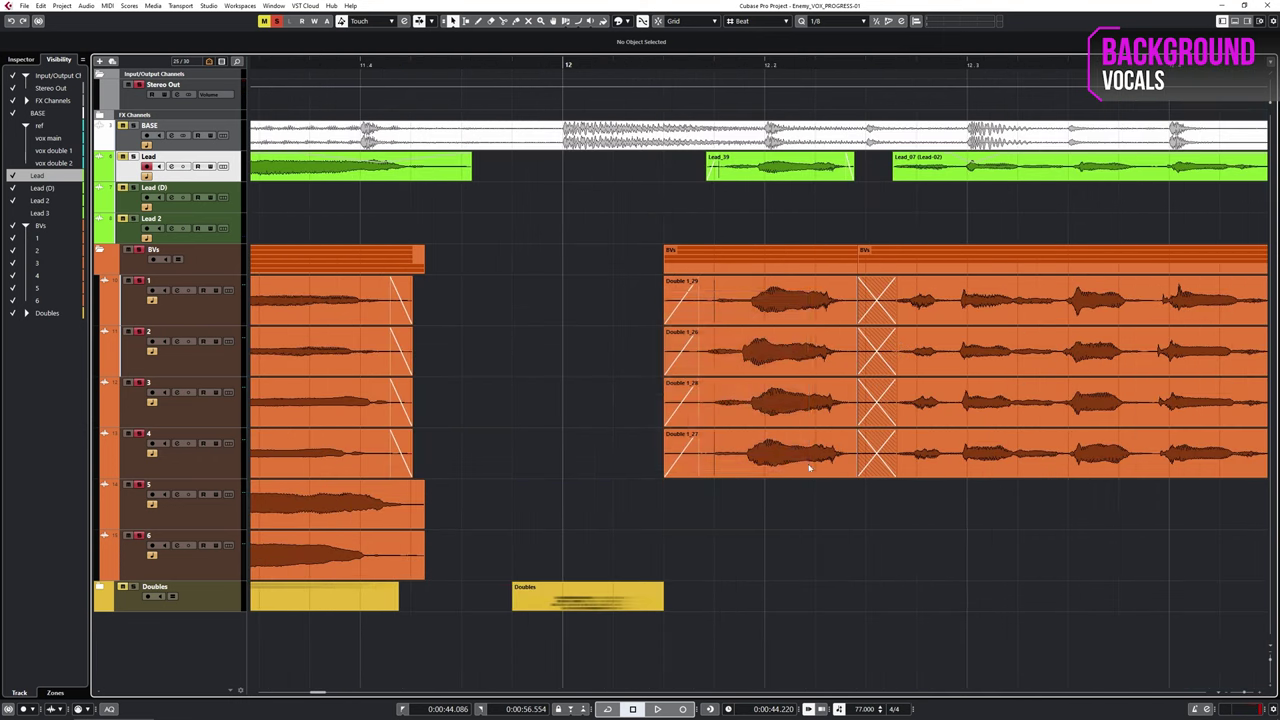
pyautogui.moveTo(780, 280); pyautogui.dragTo(780, 298)
pyautogui.scroll(-2, 748, 334)
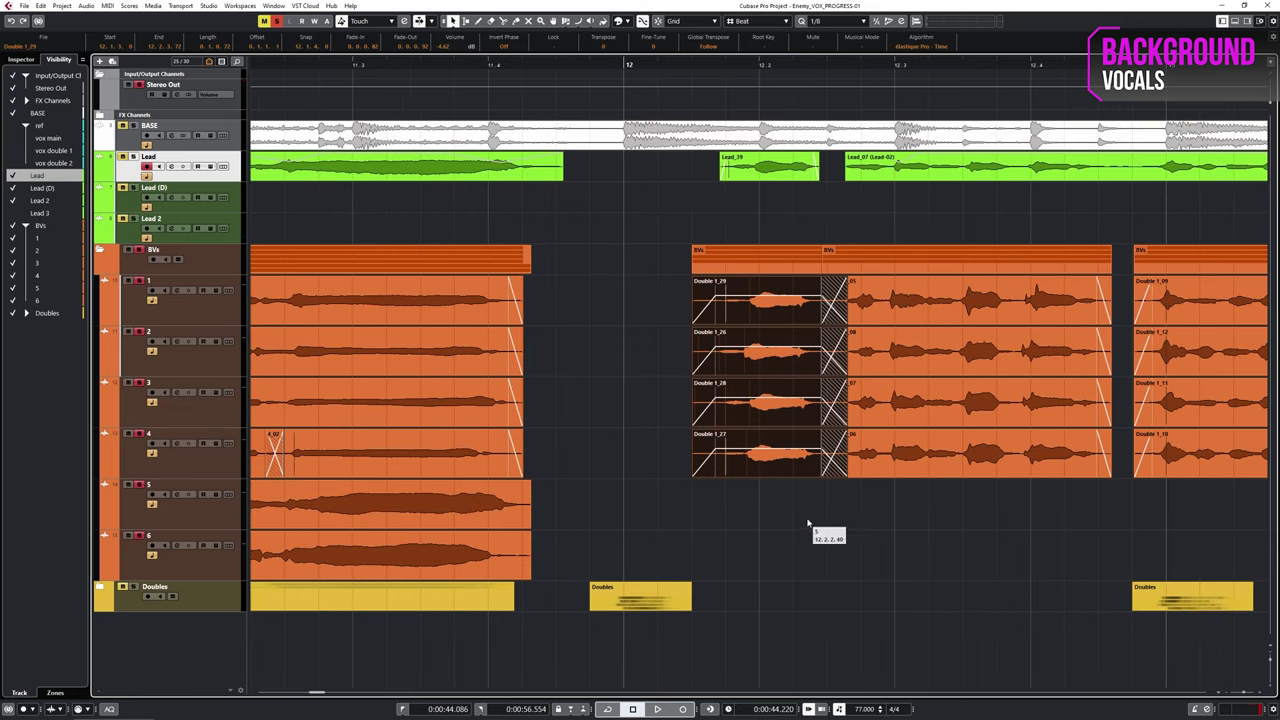
# Step: Draw short volume dips over the loud first syllable near 14.2 in the four background vocal clips Double 1_13 to 1_16
pyautogui.hscroll(4, 813, 523)
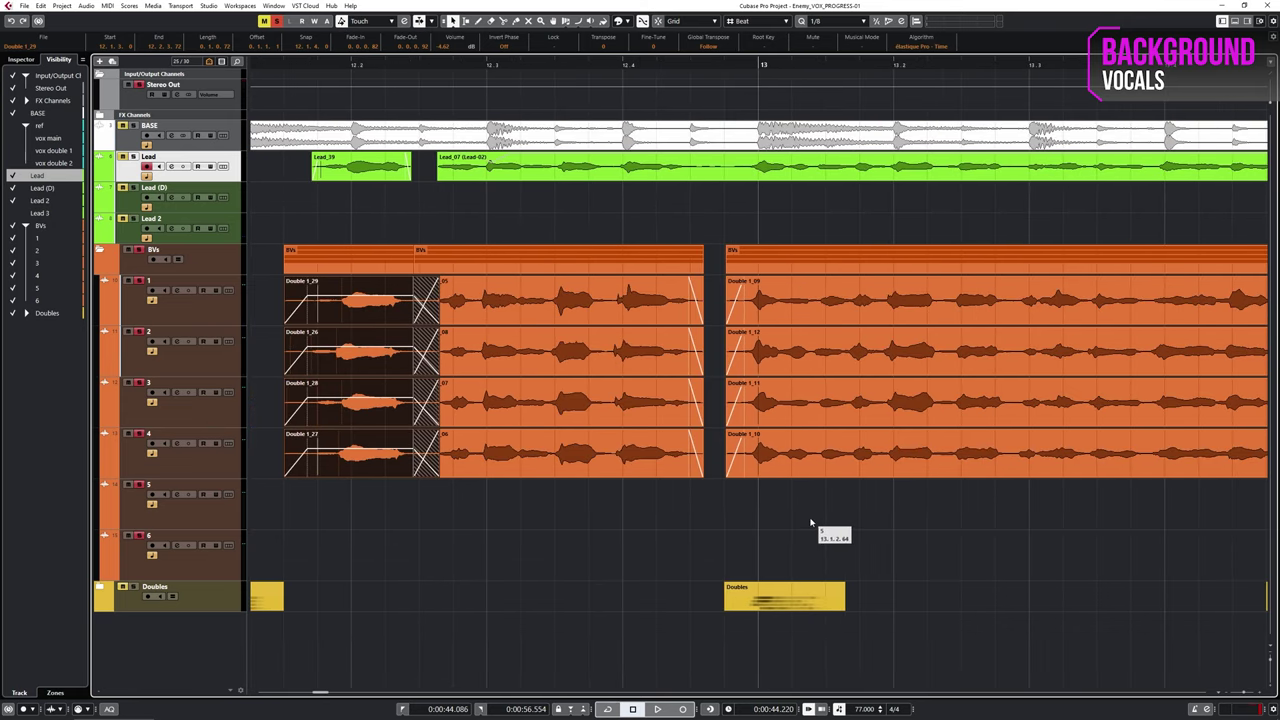
pyautogui.hscroll(5, 811, 523)
pyautogui.click(730, 290)
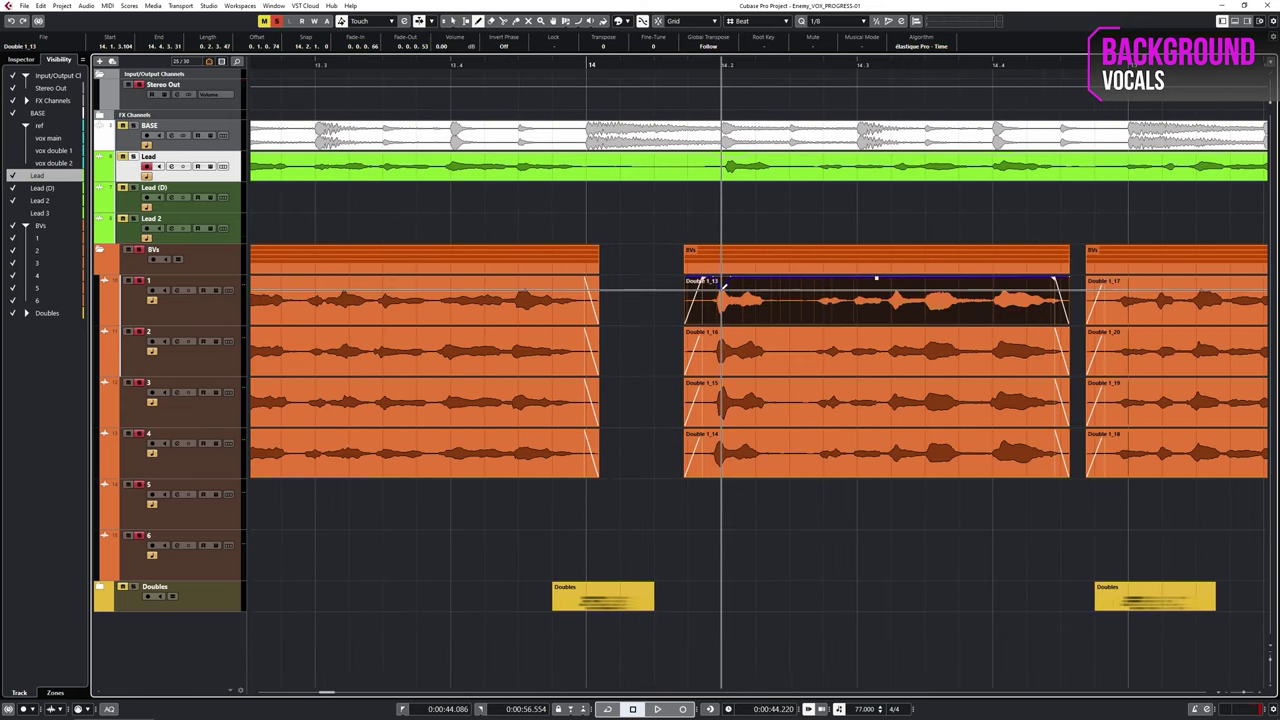
pyautogui.click(718, 331)
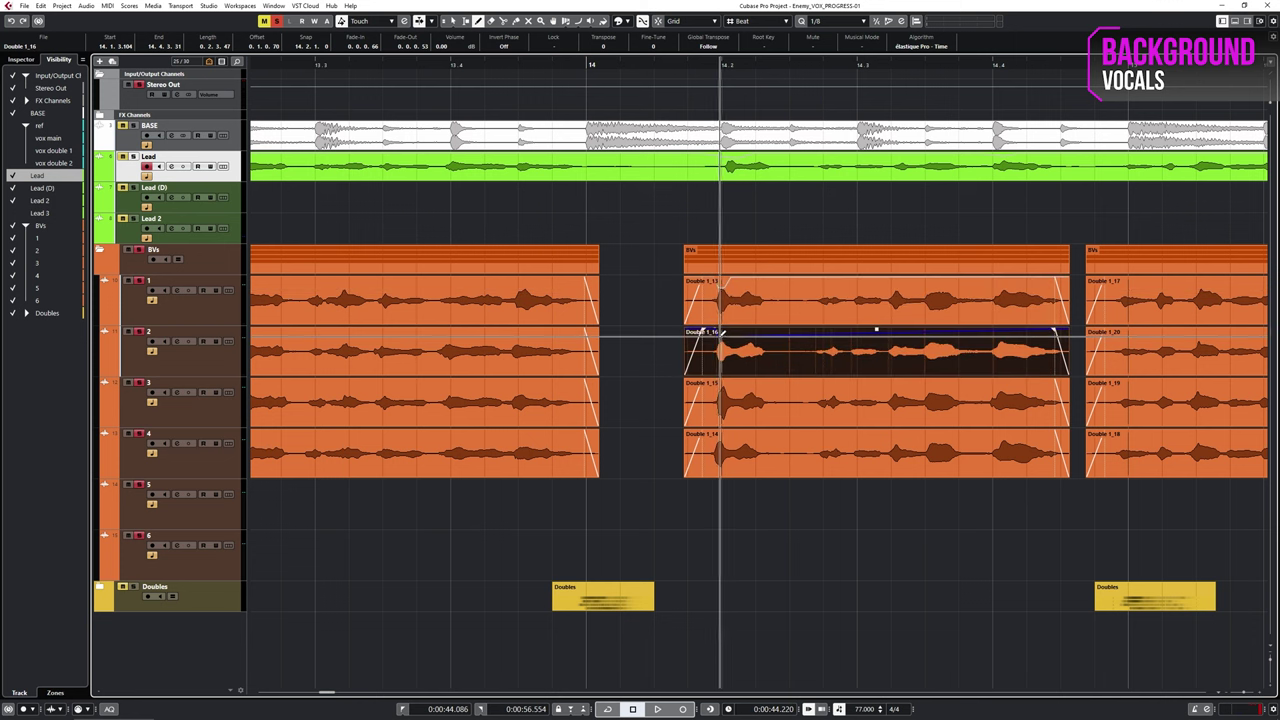
pyautogui.scroll(3, 718, 333)
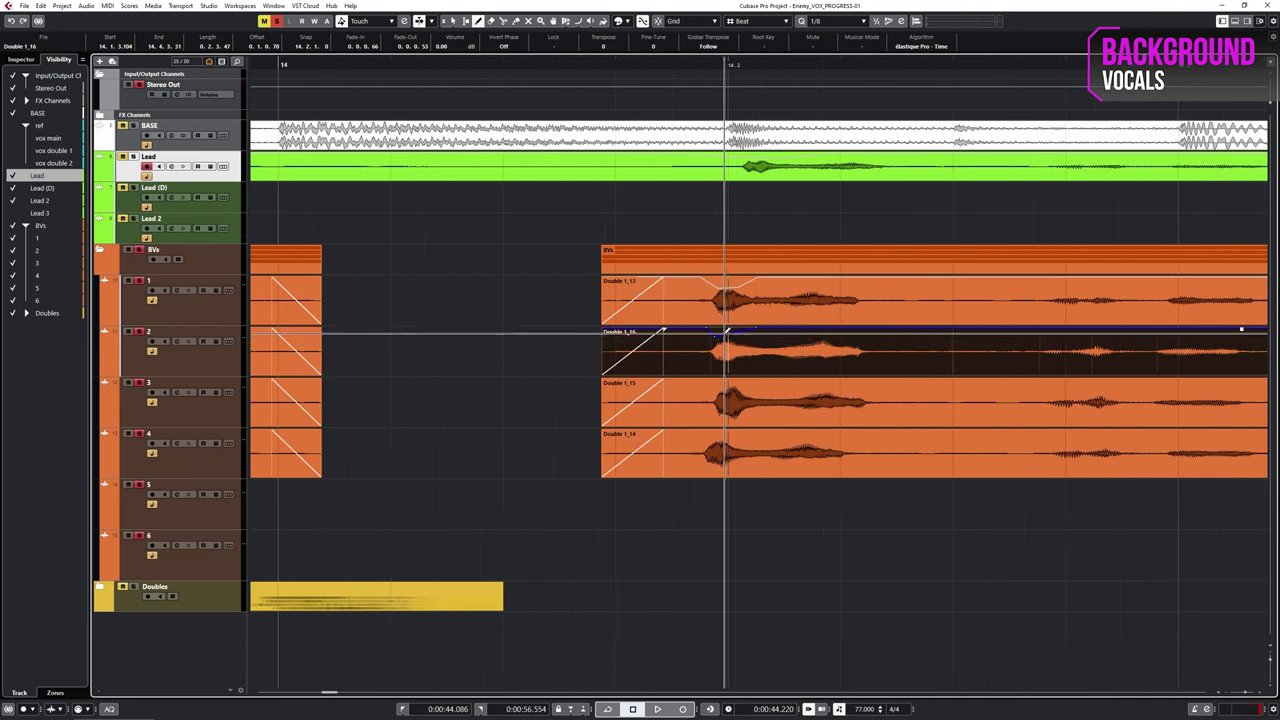
pyautogui.click(706, 384)
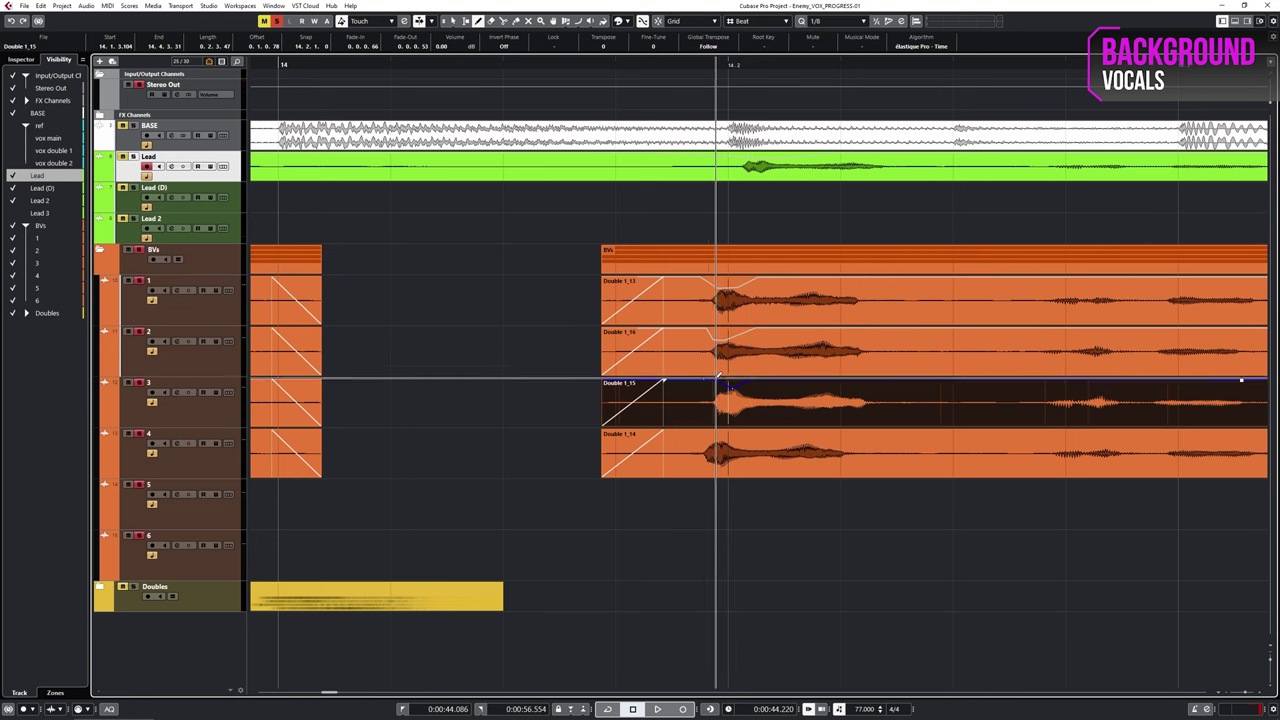
pyautogui.click(726, 433)
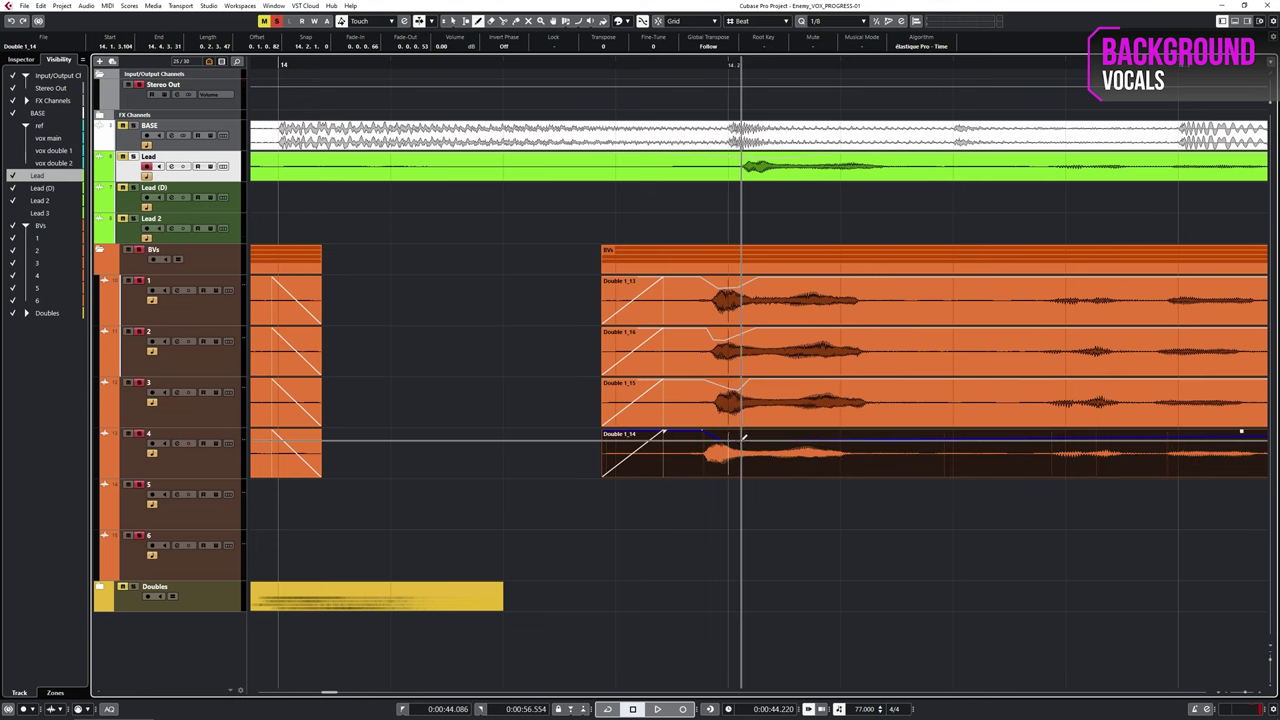
# Step: Bounce the four background vocal clips on tracks 1 to 4 in bars 8 and 9, replacing the original events
pyautogui.scroll(-3, 745, 460)
pyautogui.scroll(-3, 618, 535)
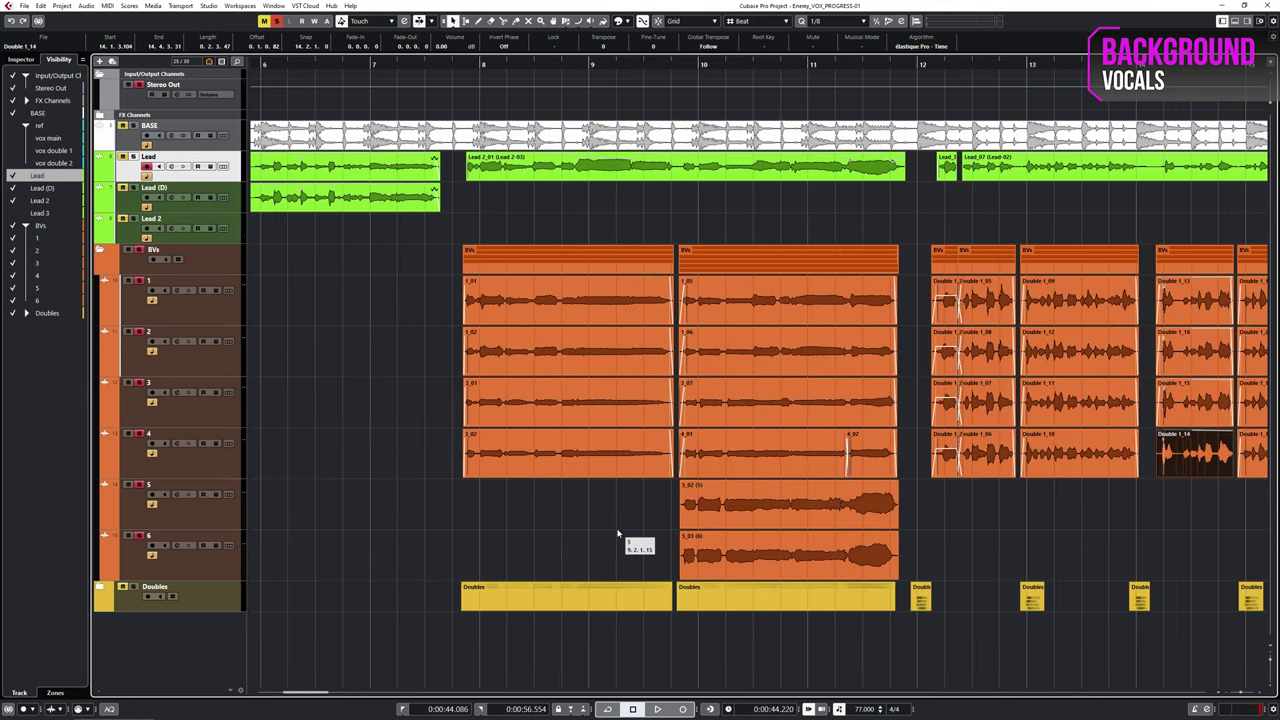
pyautogui.click(618, 535)
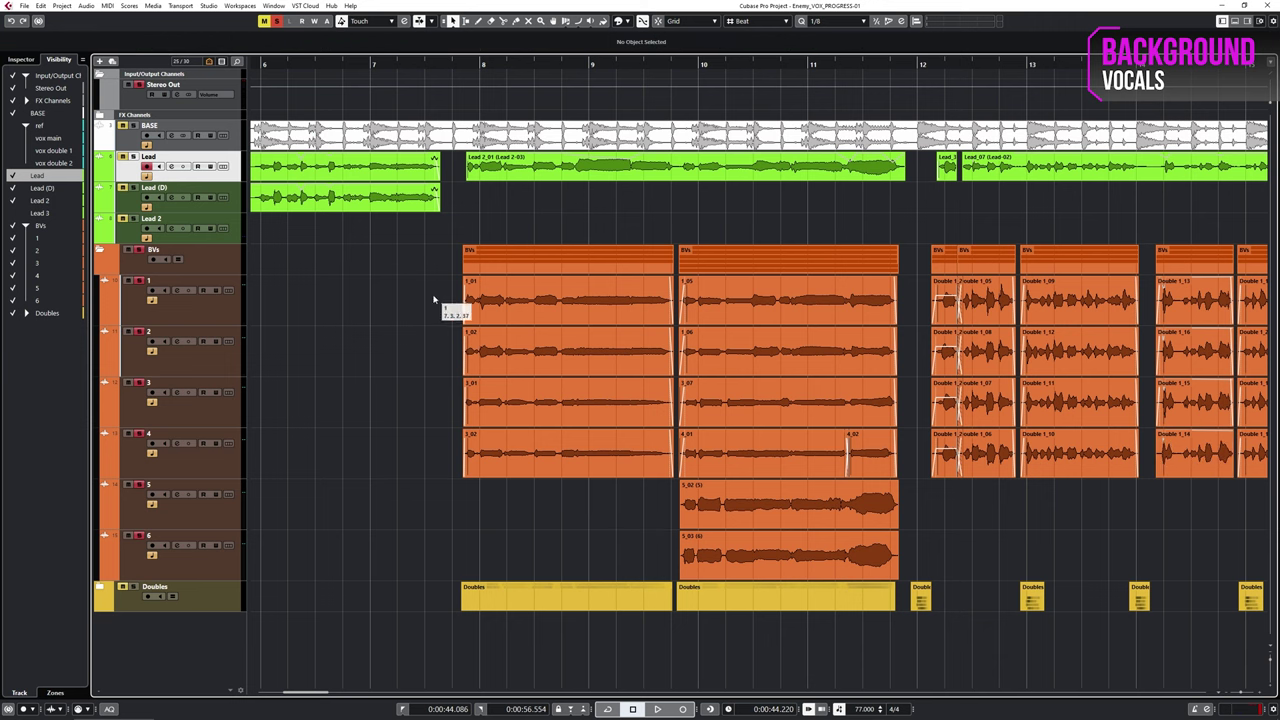
pyautogui.moveTo(432, 294); pyautogui.dragTo(905, 588)
pyautogui.click(86, 5)
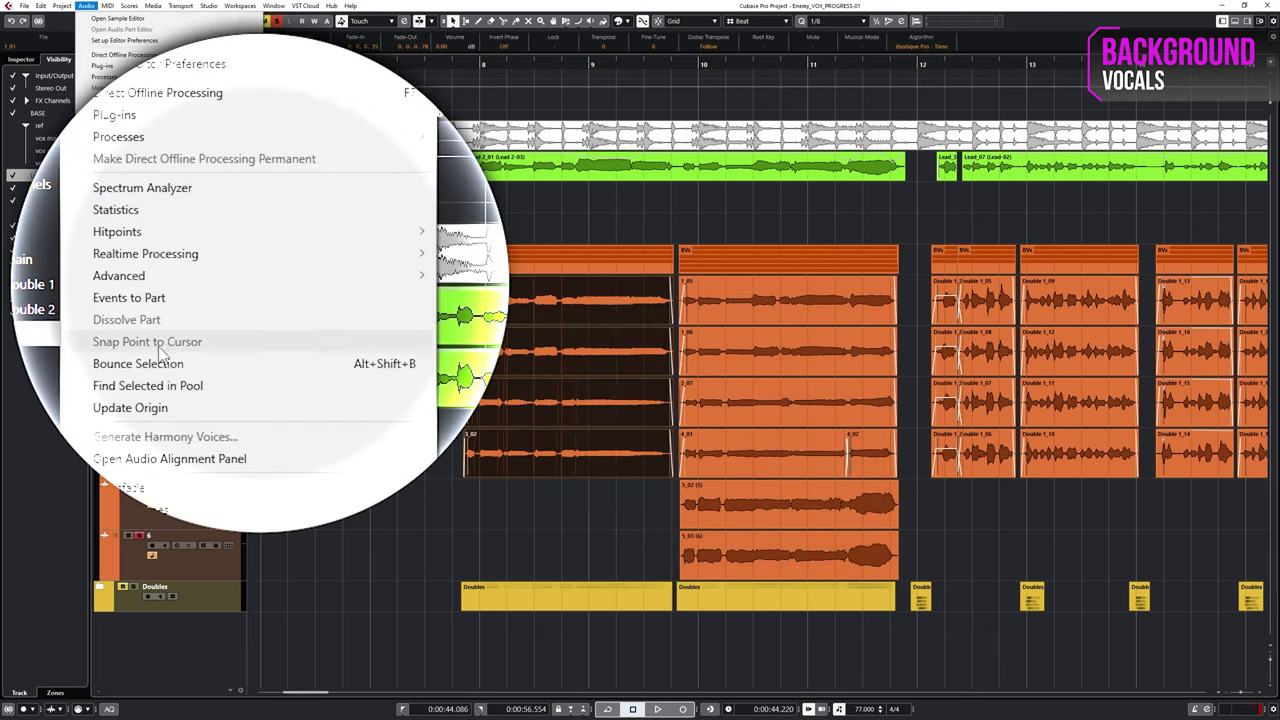
pyautogui.click(162, 366)
# Step: Bounce the background vocal clips on tracks 1 to 6 in bars 10 and 11, replacing the original events
pyautogui.moveTo(902, 311); pyautogui.dragTo(715, 570)
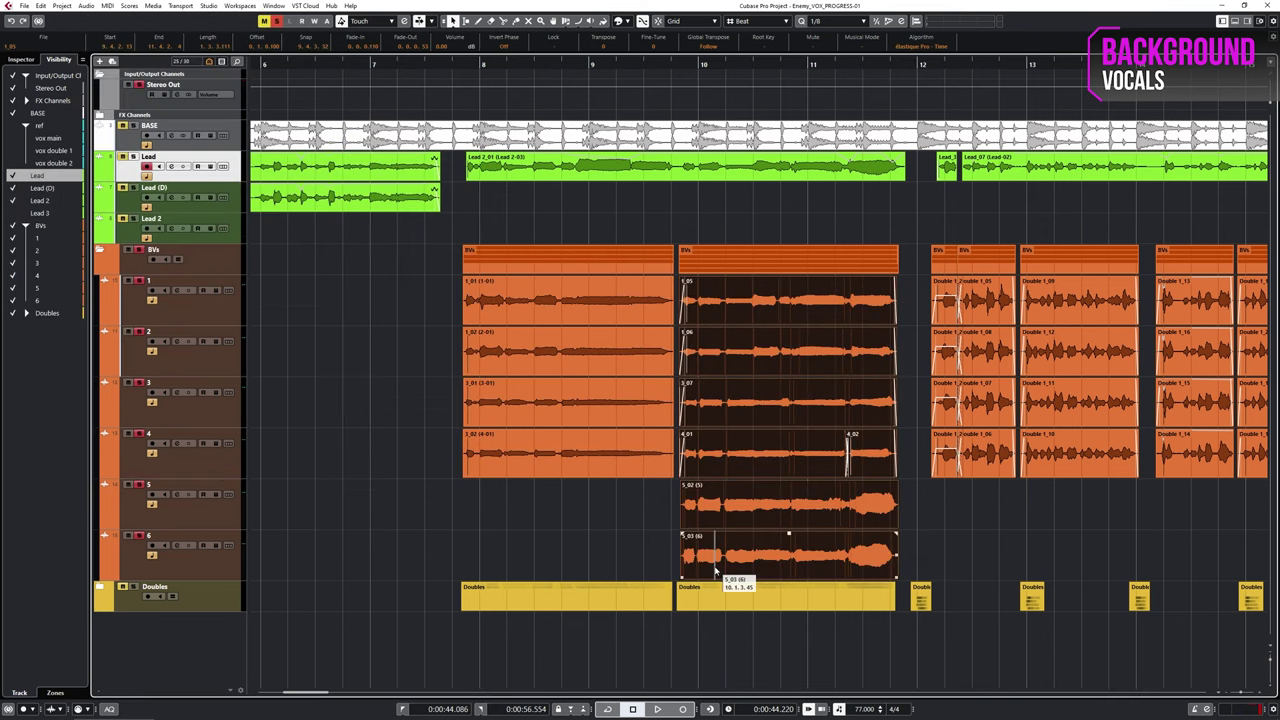
pyautogui.press('b')
pyautogui.press('Return')
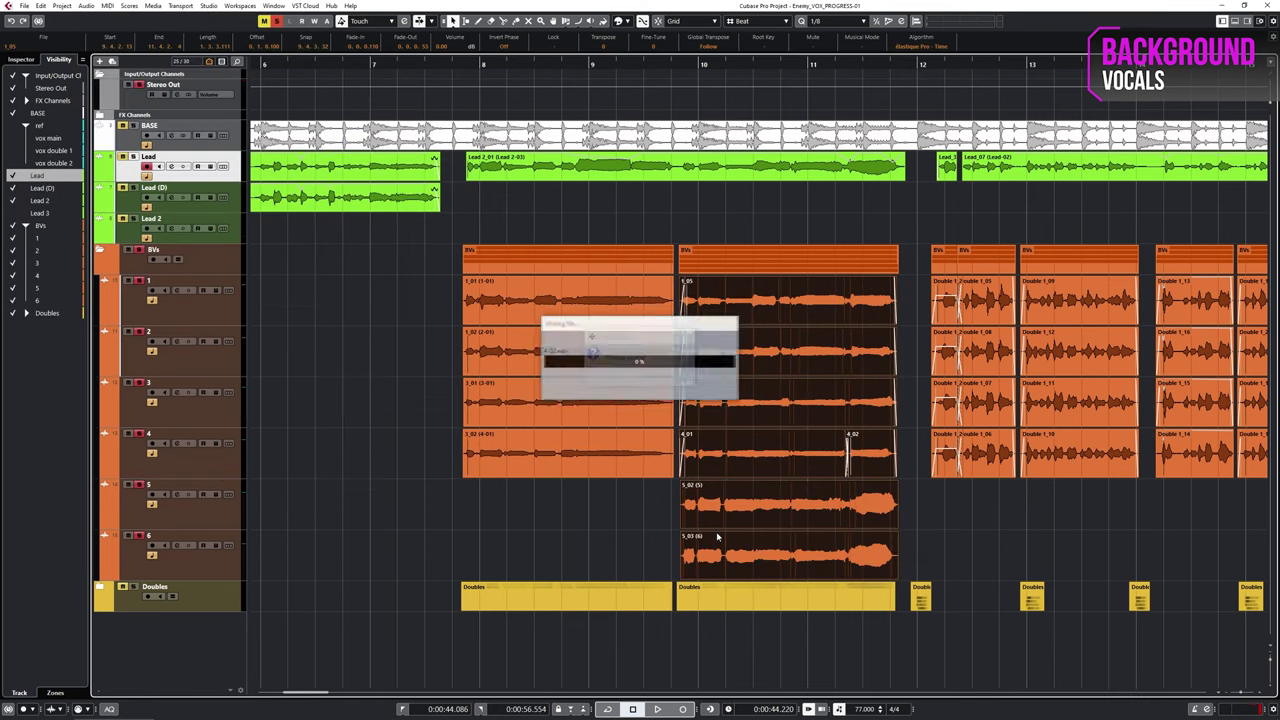
# Step: Bounce the background vocal double clips in bars 12 to 13 and those in bars 14 to 15, replacing the original events
pyautogui.moveTo(531, 499); pyautogui.dragTo(699, 298)
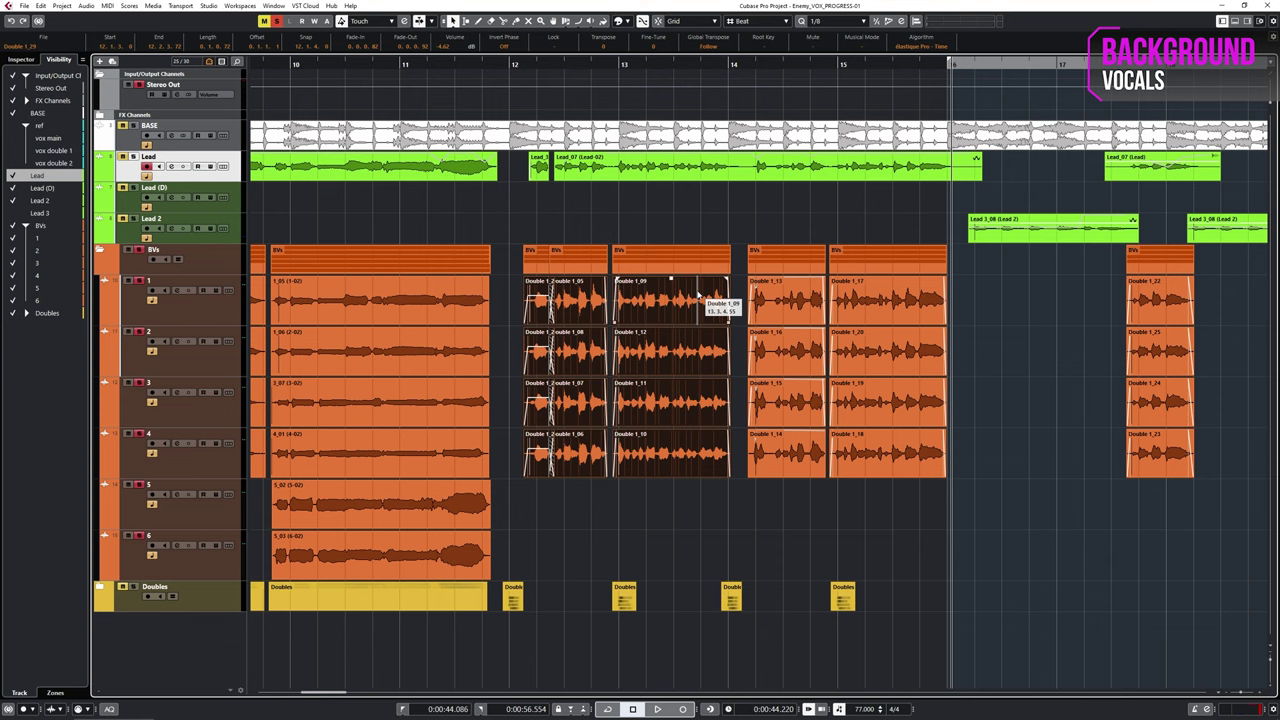
pyautogui.press('b')
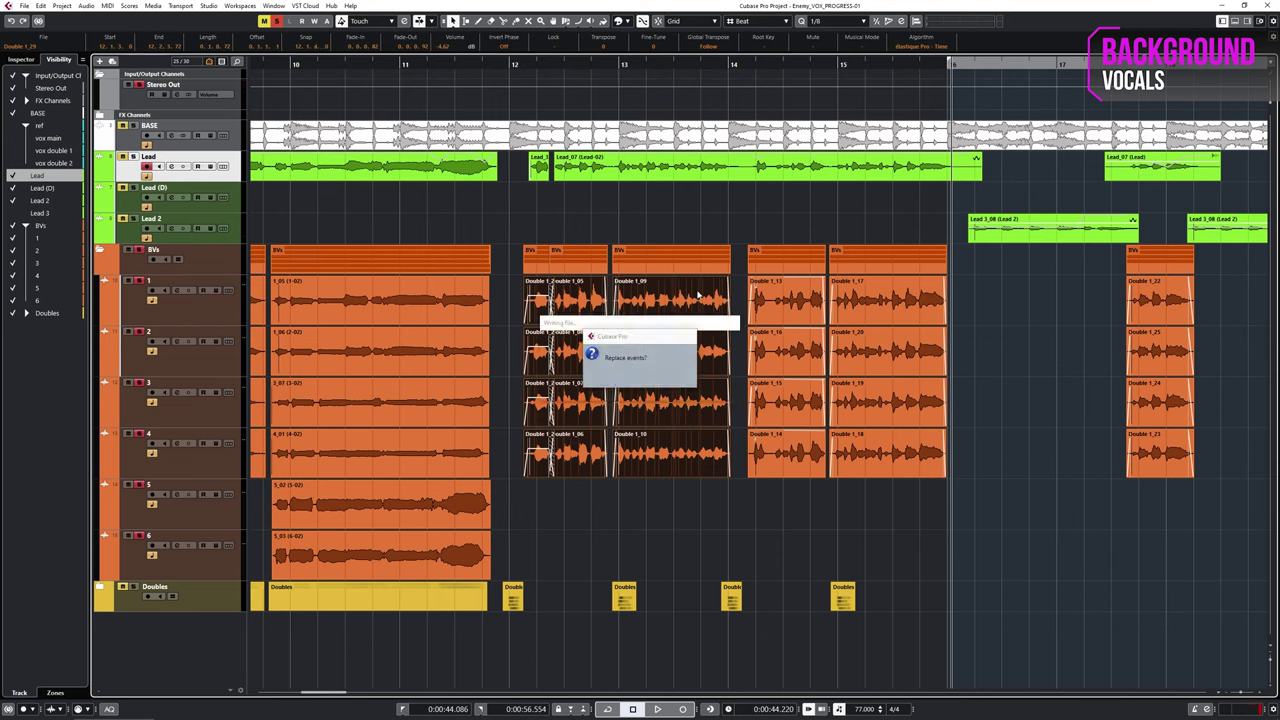
pyautogui.press('Return')
pyautogui.moveTo(752, 504); pyautogui.dragTo(921, 292)
pyautogui.press('b')
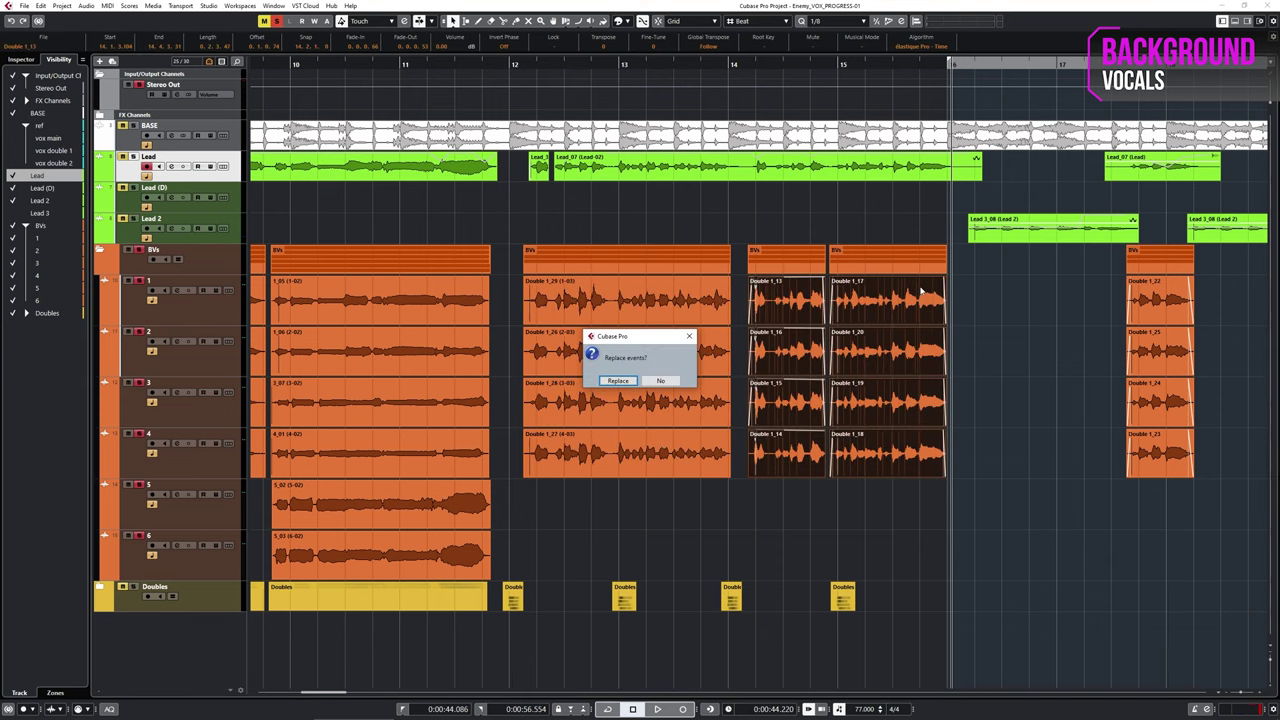
pyautogui.press('Return')
# Step: Play back the bounced background vocals through bar 11 to check their timing
pyautogui.hscroll(-5, 567, 195)
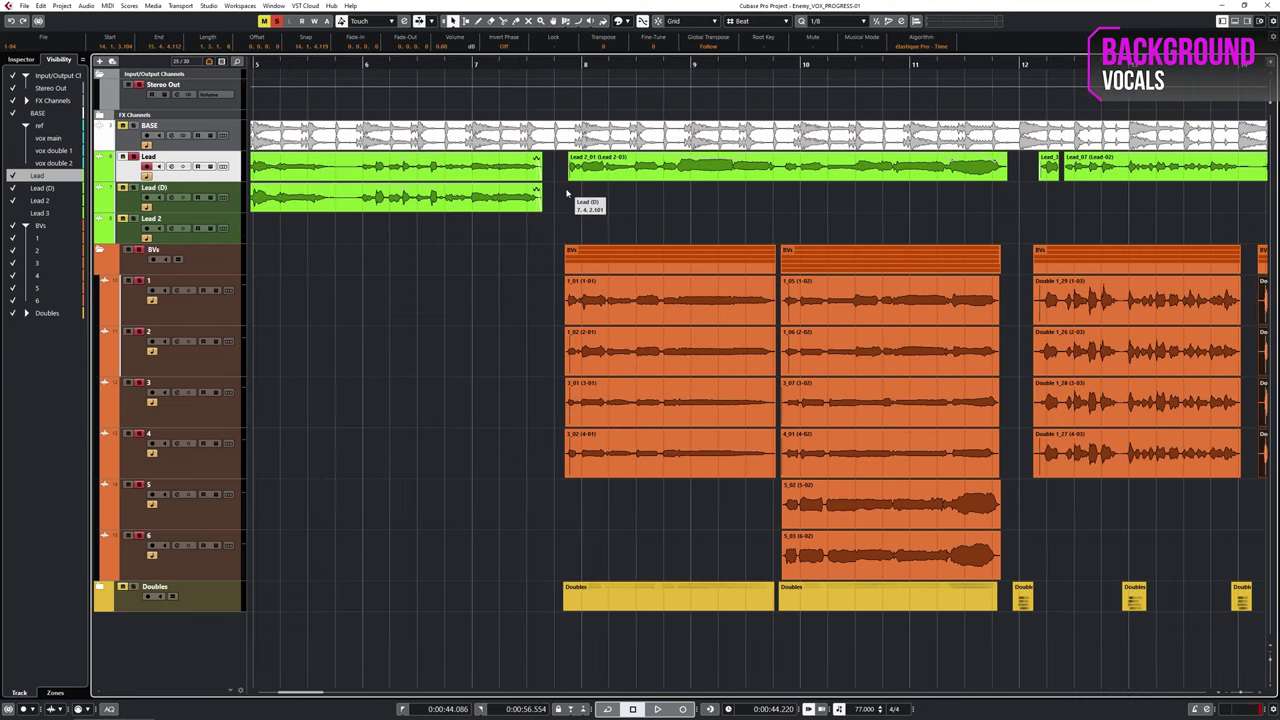
pyautogui.press('space')
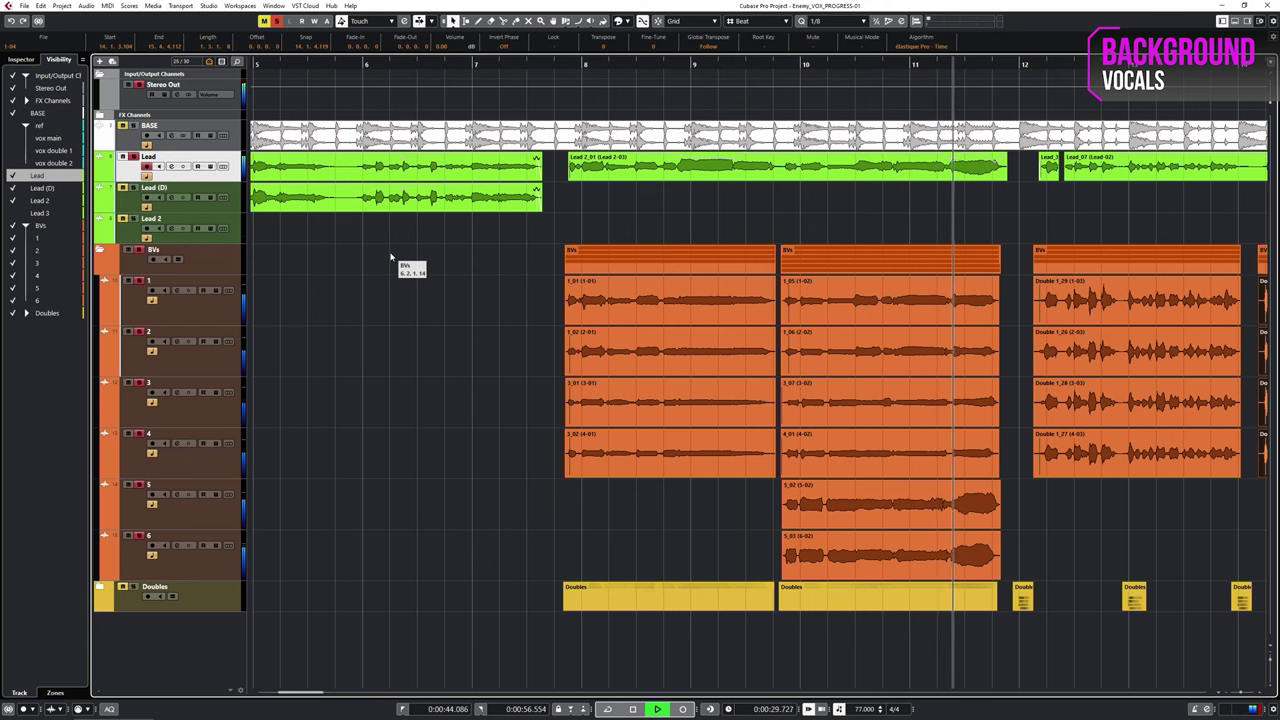
pyautogui.press('space')
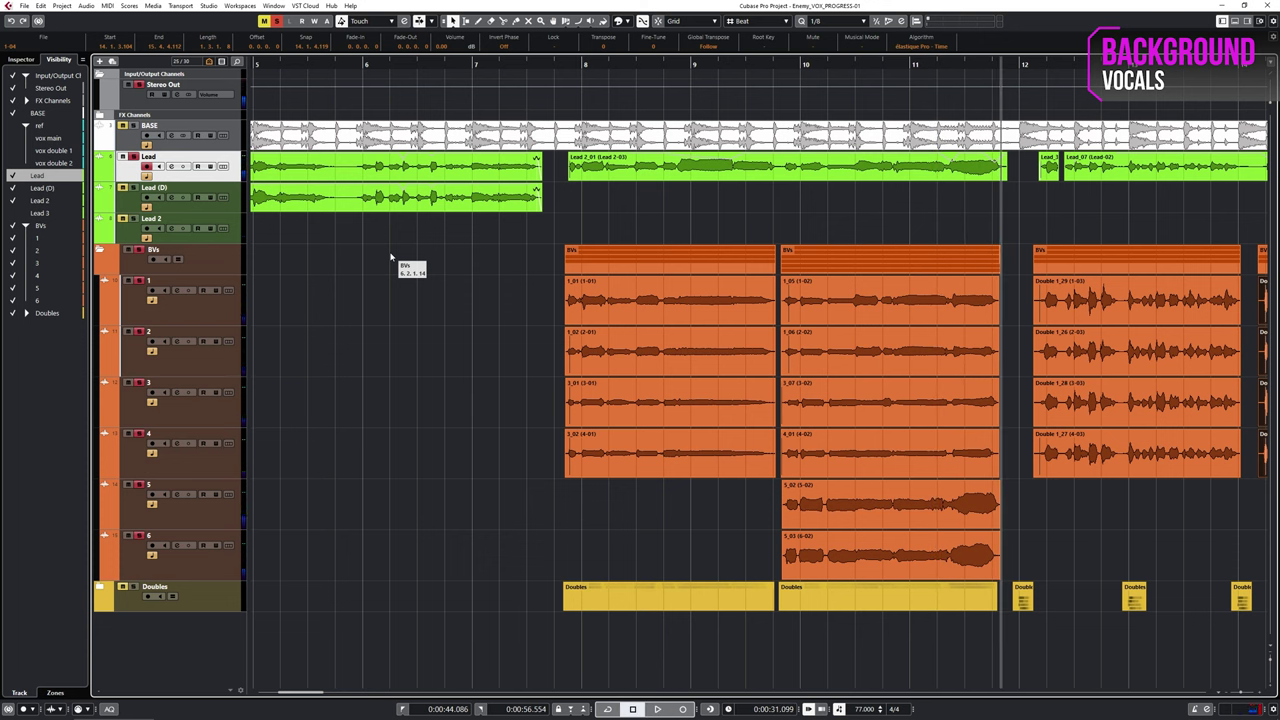
# Step: Open the Audio Alignment Panel and add the Lead 2_01 event as the alignment reference
pyautogui.click(86, 6)
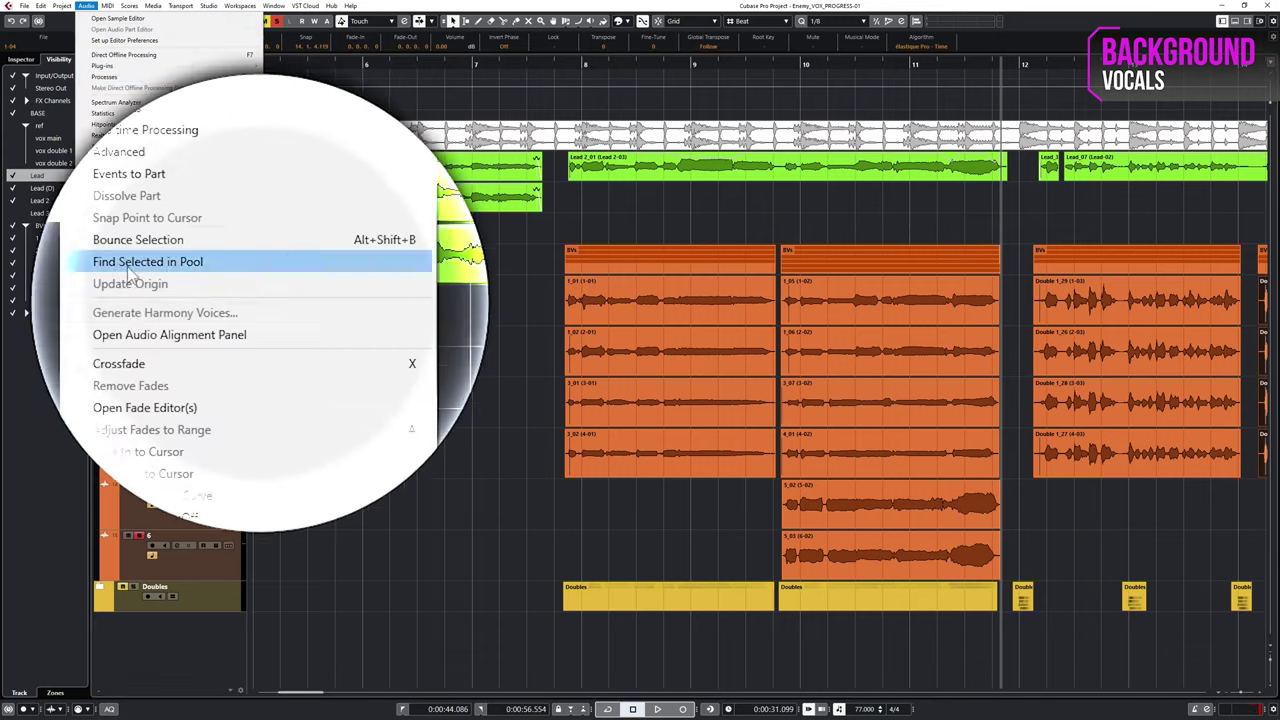
pyautogui.click(138, 343)
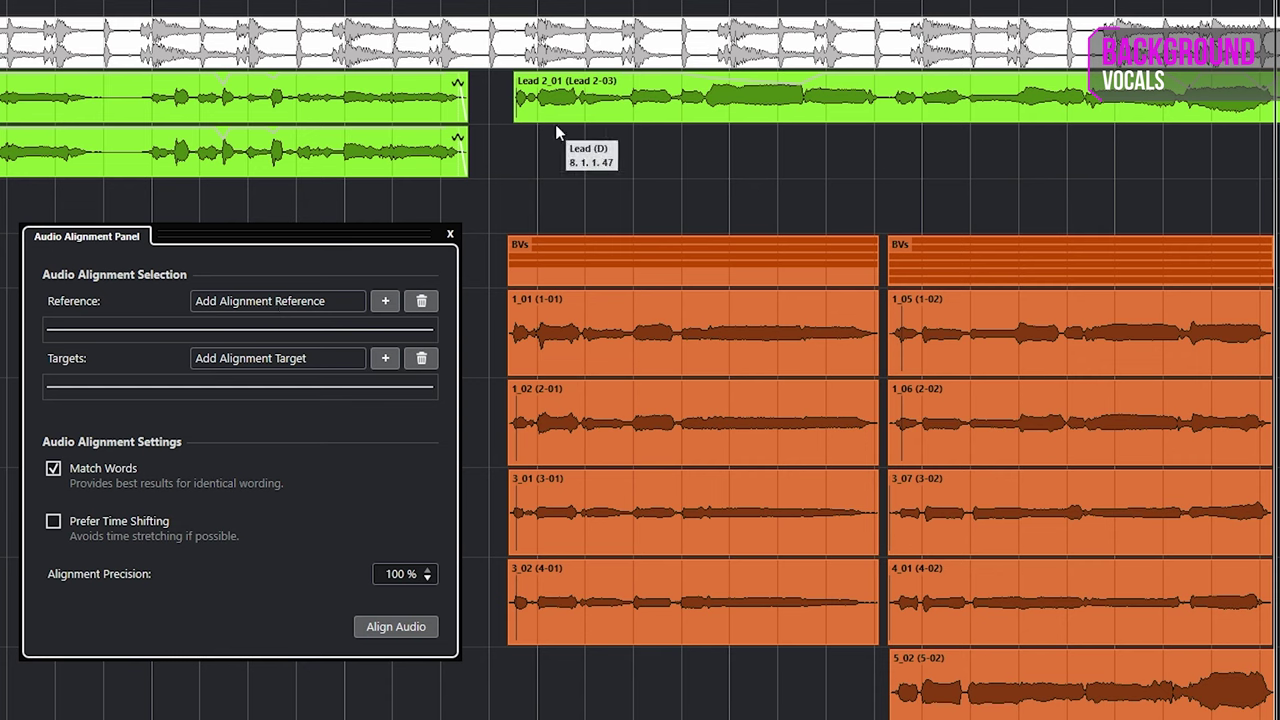
pyautogui.click(621, 110)
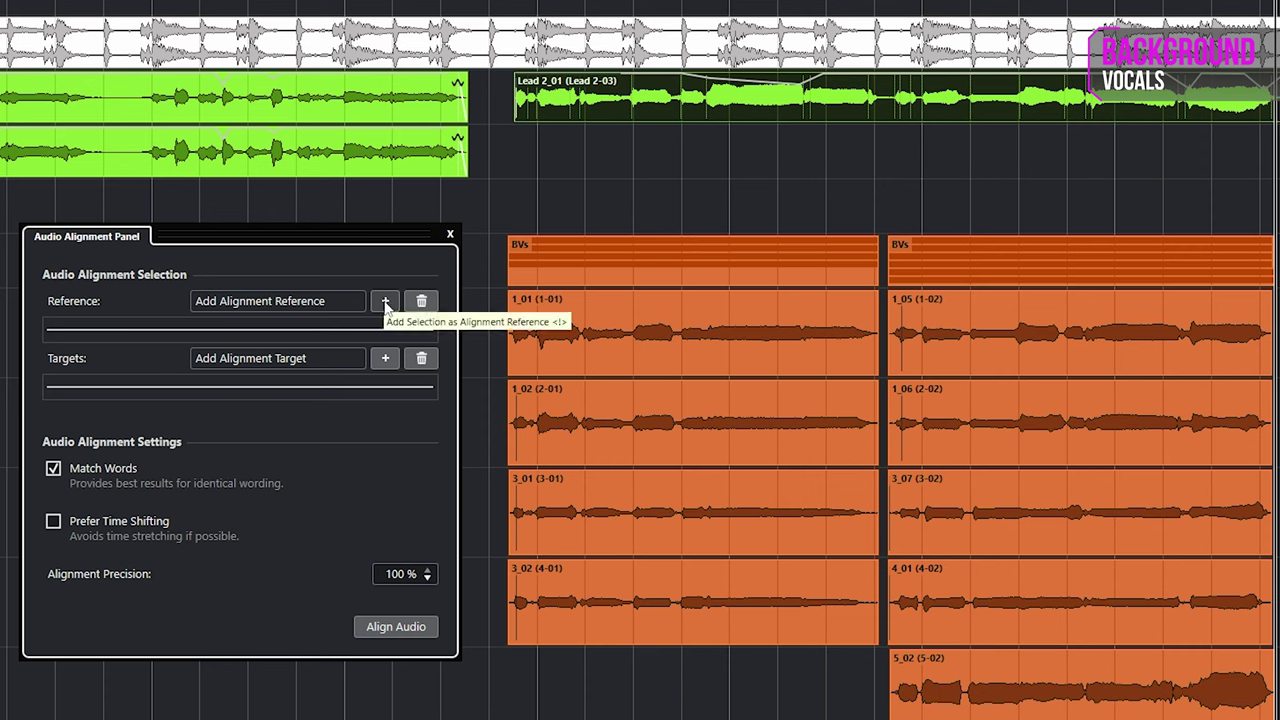
pyautogui.click(386, 303)
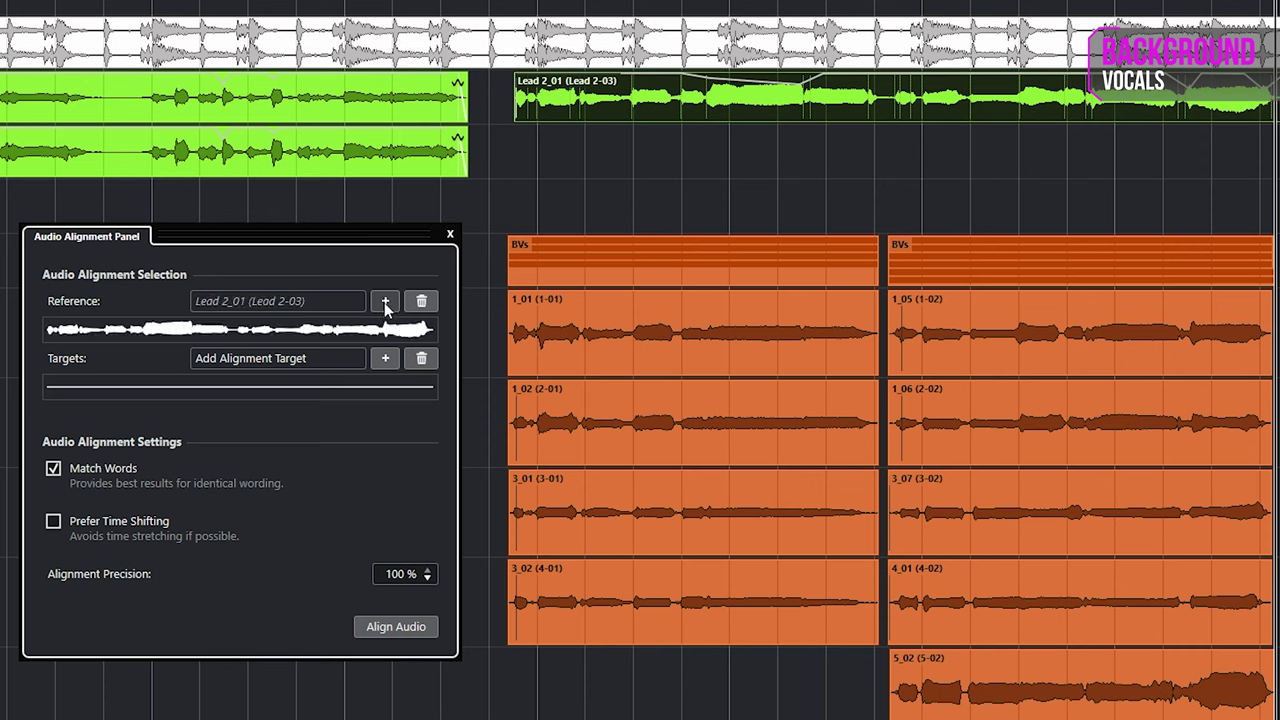
# Step: Add all bounced background vocal clips in bars 8 to 11 as alignment targets and review the target list, keeping 1_02 (2-01) shown
pyautogui.moveTo(489, 323); pyautogui.dragTo(1232, 719)
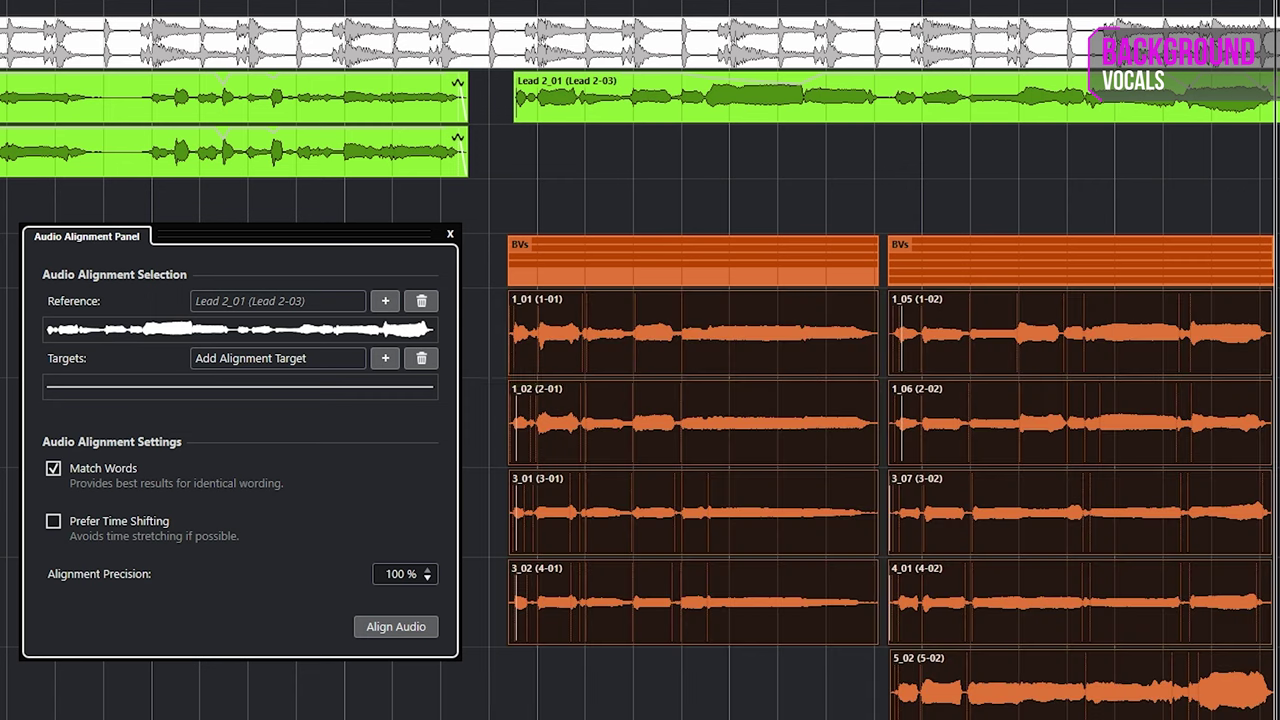
pyautogui.click(387, 359)
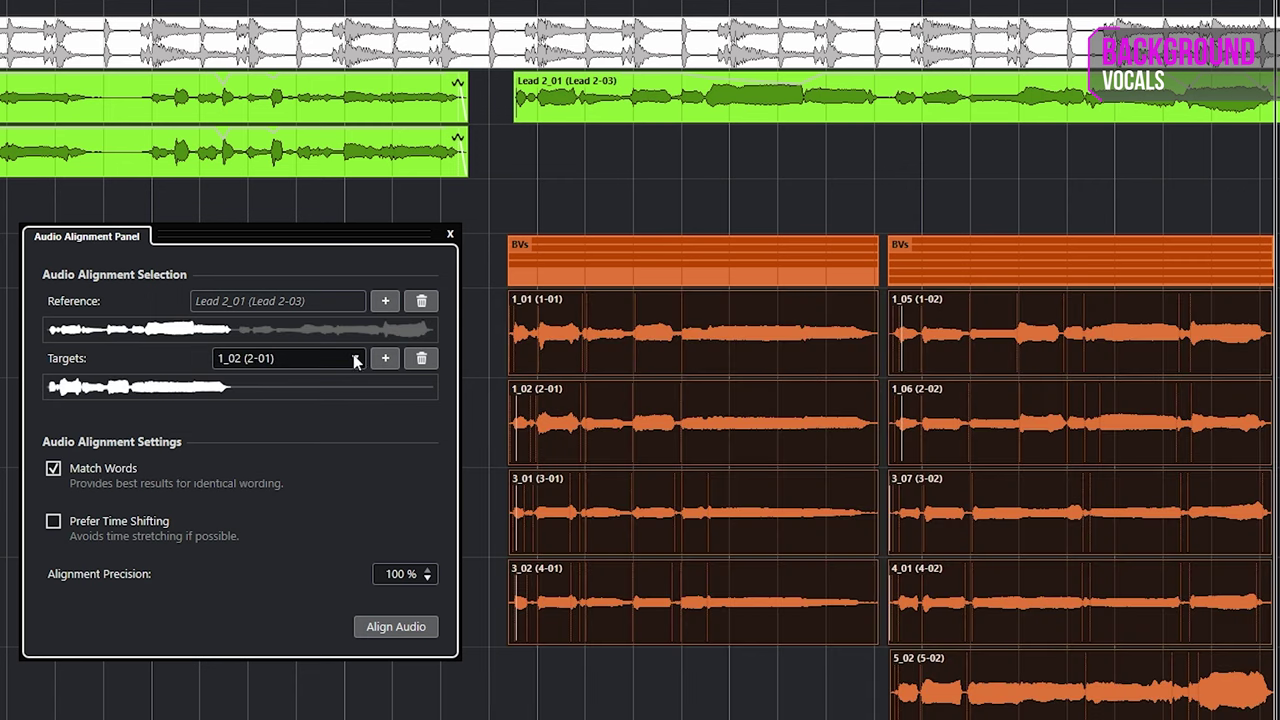
pyautogui.click(355, 360)
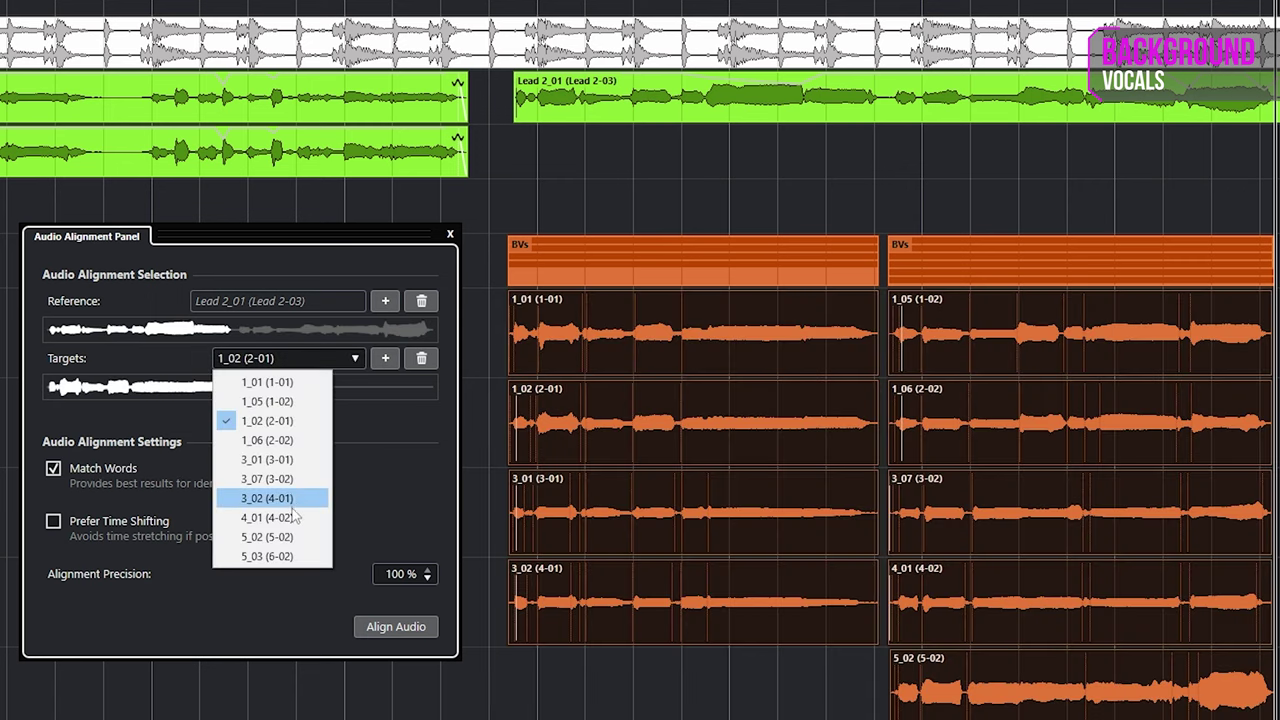
pyautogui.click(272, 421)
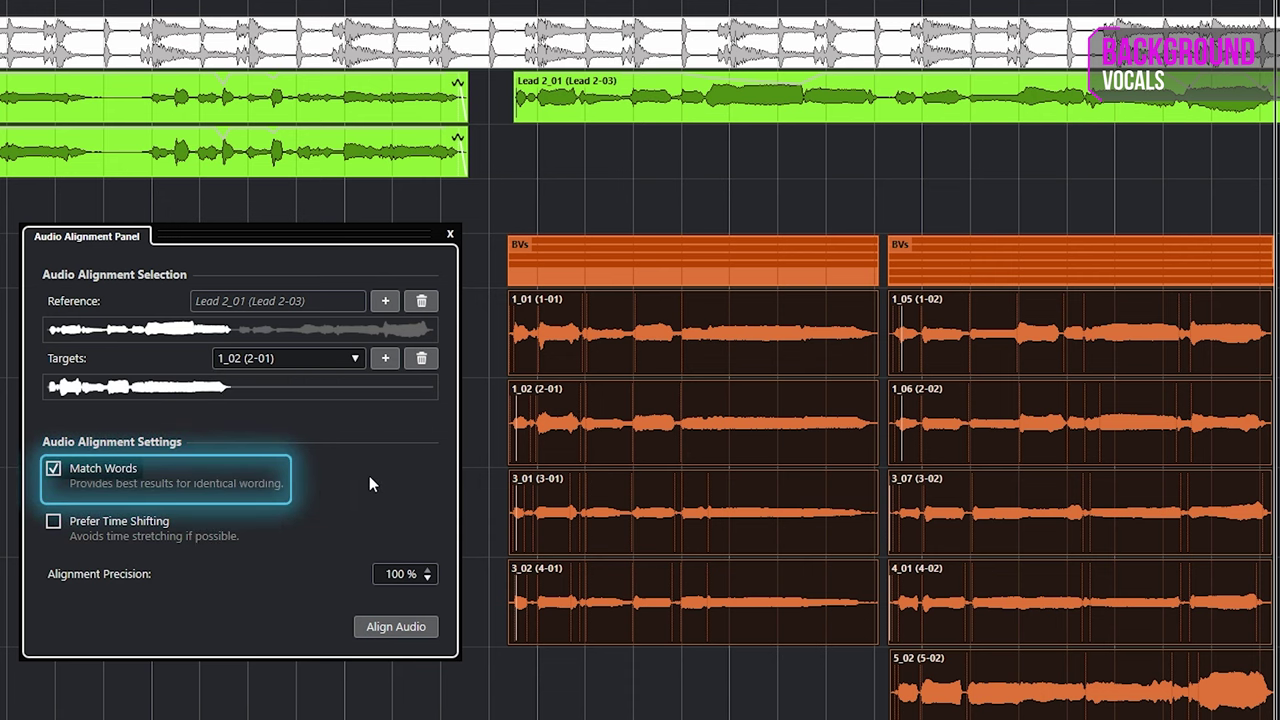
# Step: Set the alignment precision to 85 % and align the background vocals to the lead with Match Words enabled
pyautogui.click(396, 575)
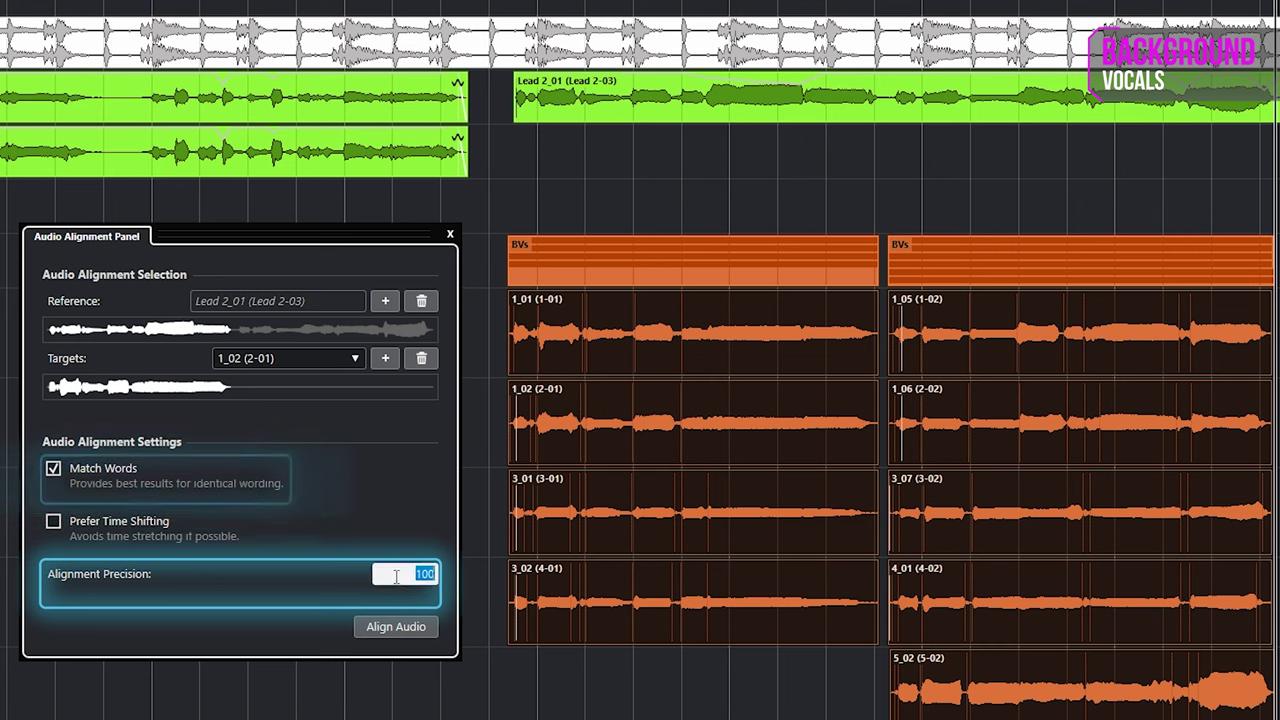
pyautogui.write('85')
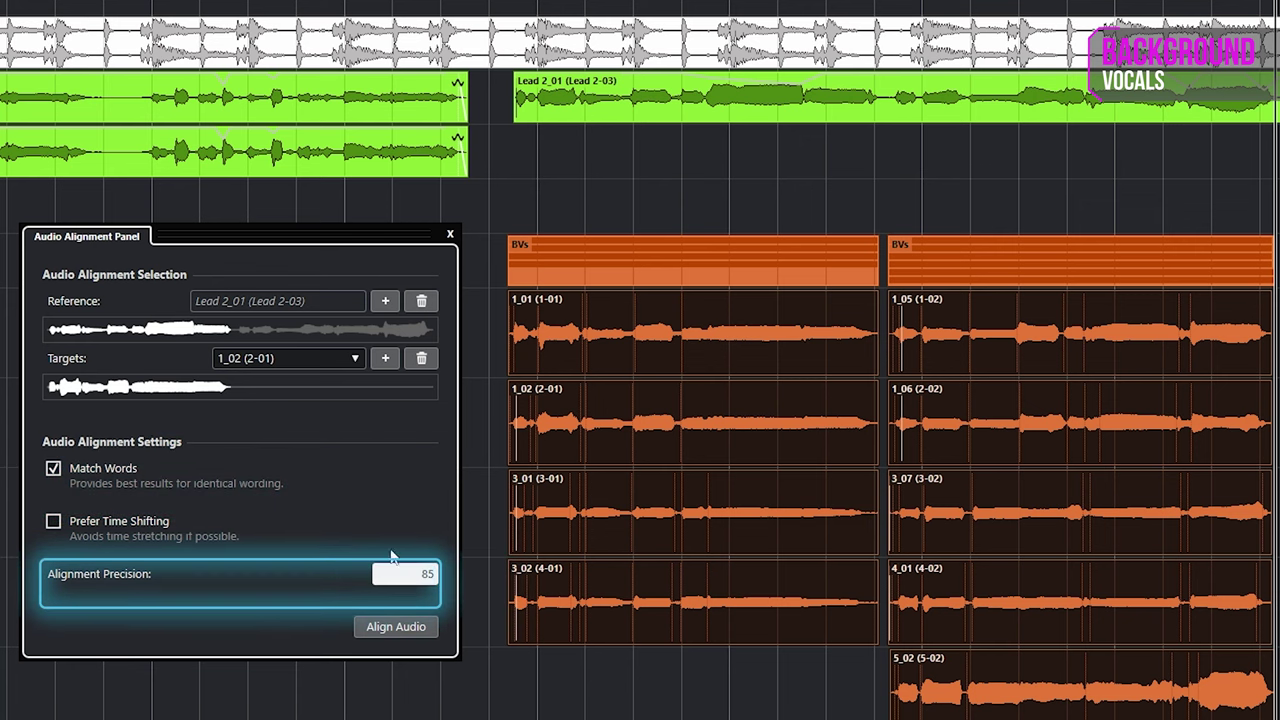
pyautogui.press('Return')
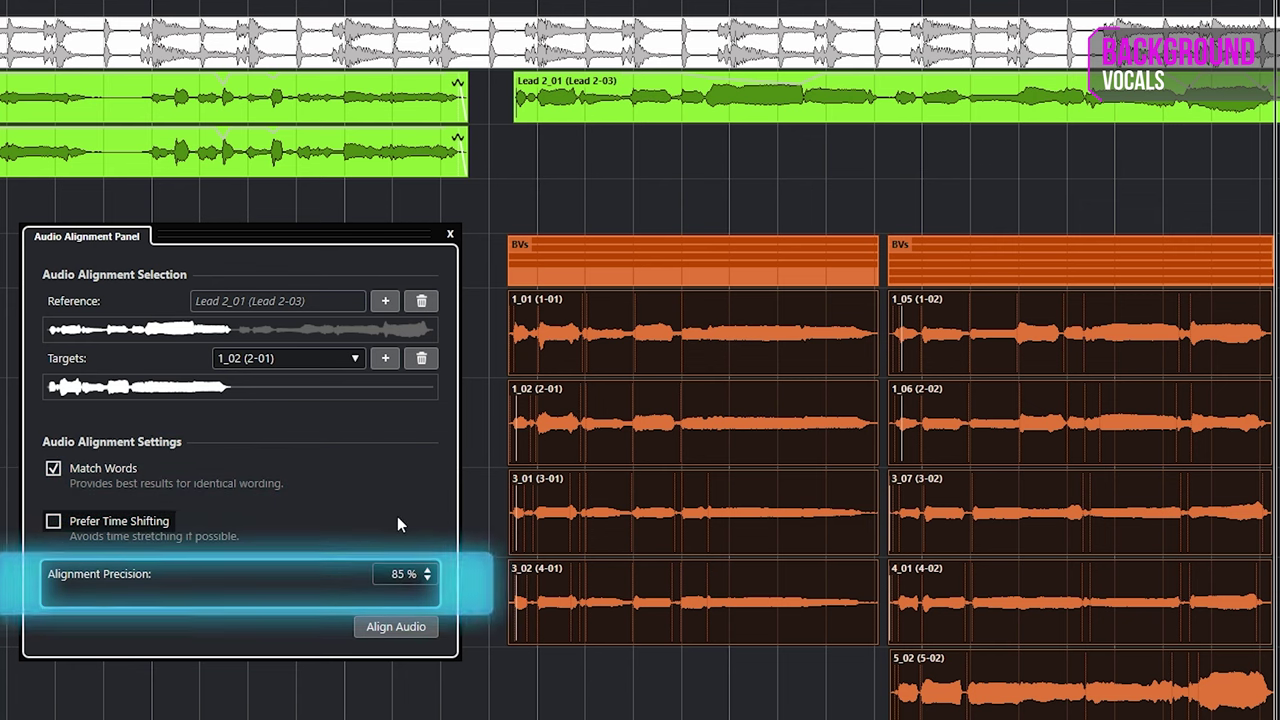
pyautogui.click(400, 627)
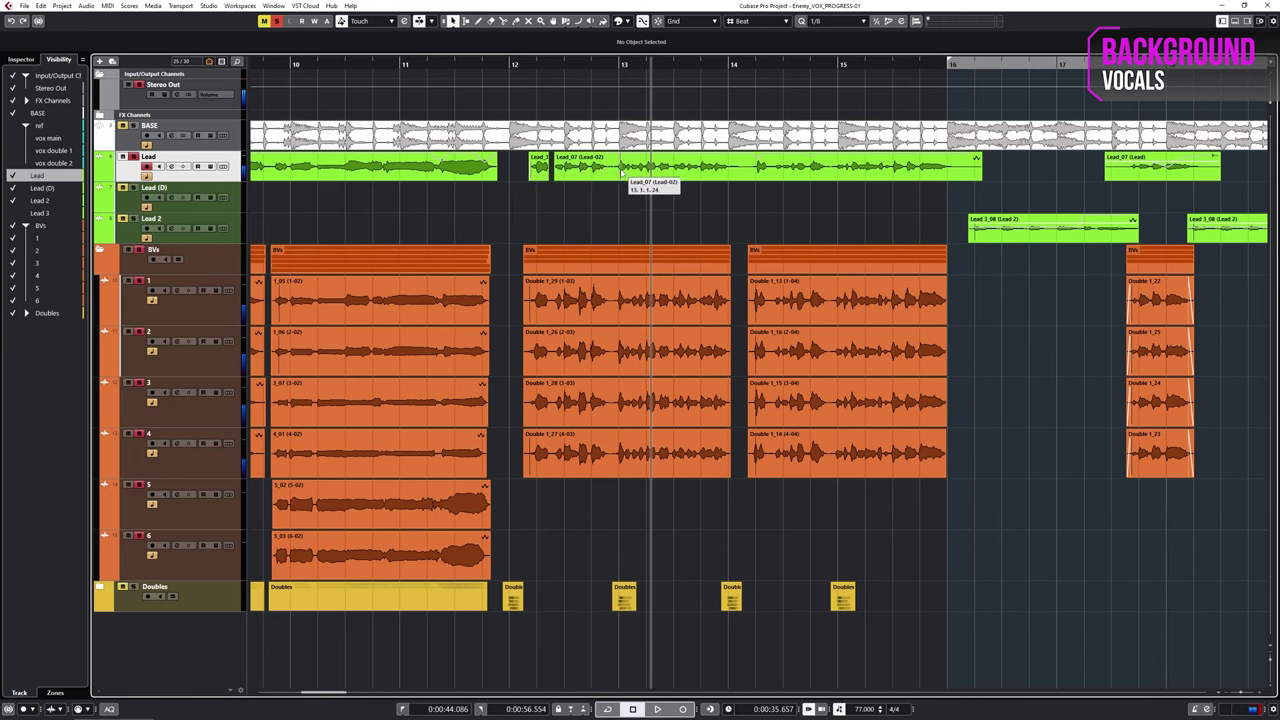
# Step: Bounce the two adjacent lead events in bars 12 to 16 into one replacement event
pyautogui.click(623, 173)
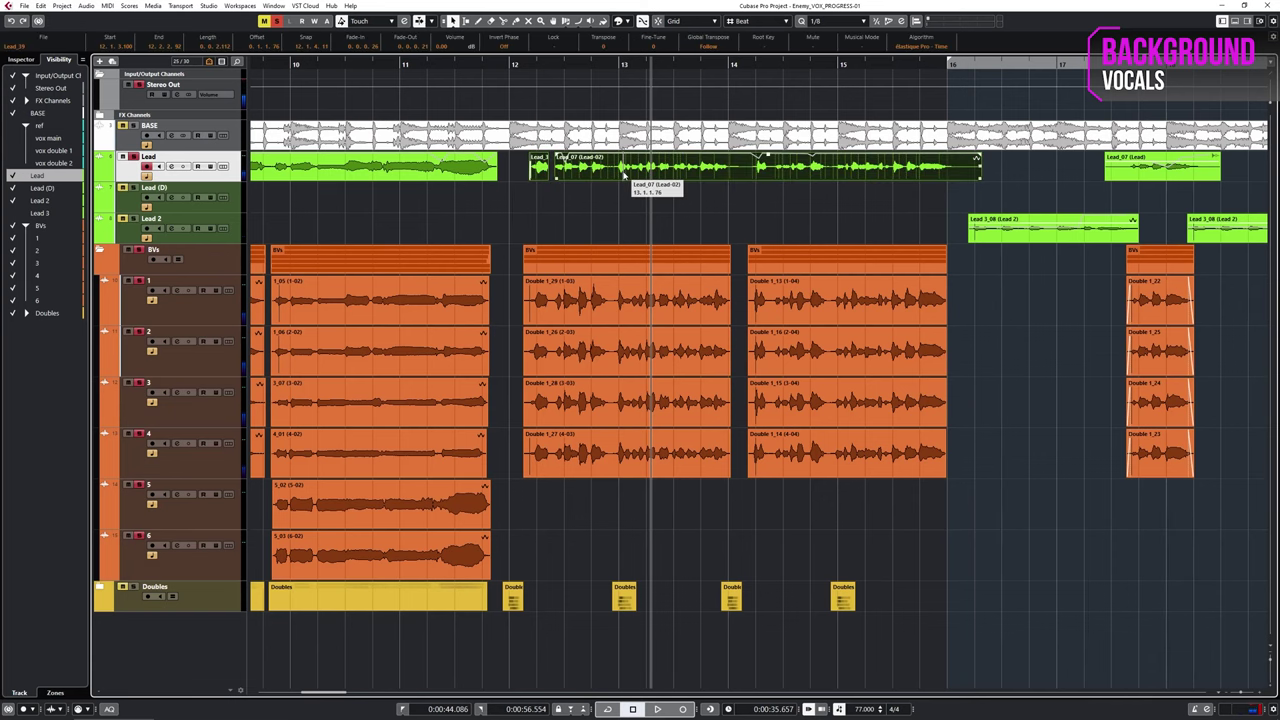
pyautogui.hotkey('alt', 'shift', 'b')
pyautogui.press('Return')
# Step: Reopen the Audio Alignment Panel and set the bounced lead event Lead_39 as the new alignment reference
pyautogui.click(87, 6)
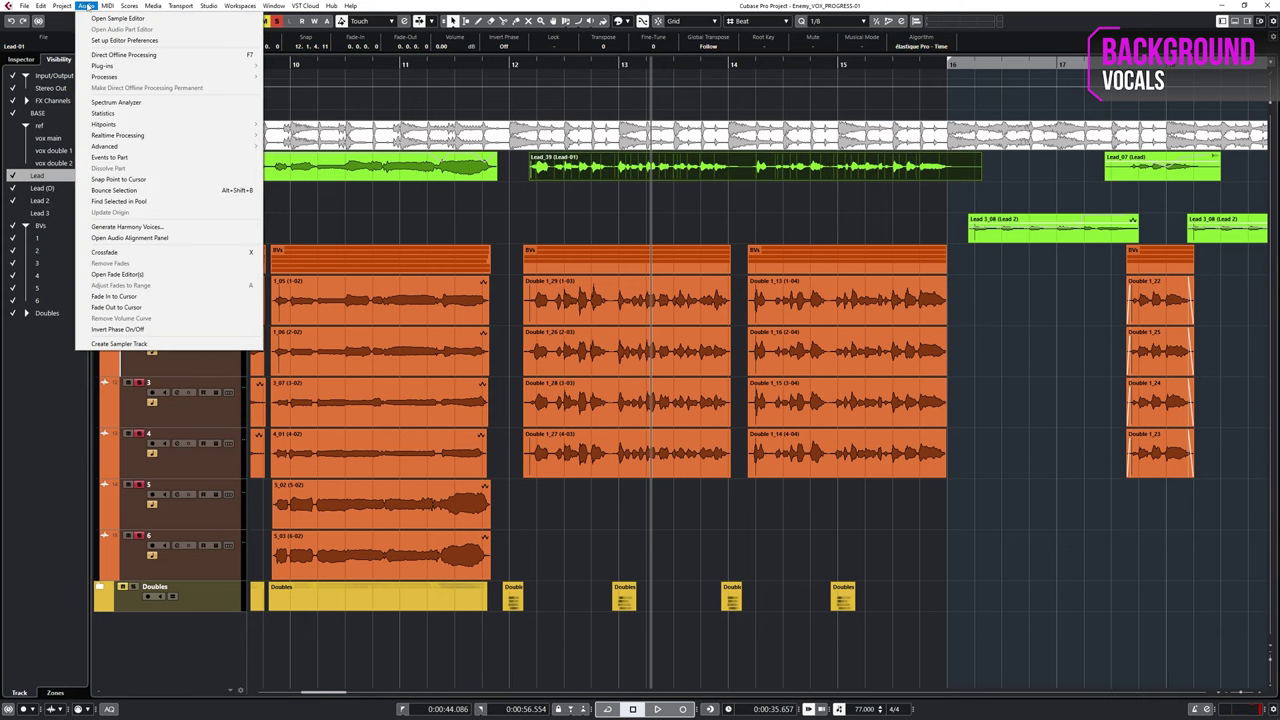
pyautogui.click(129, 237)
pyautogui.click(686, 172)
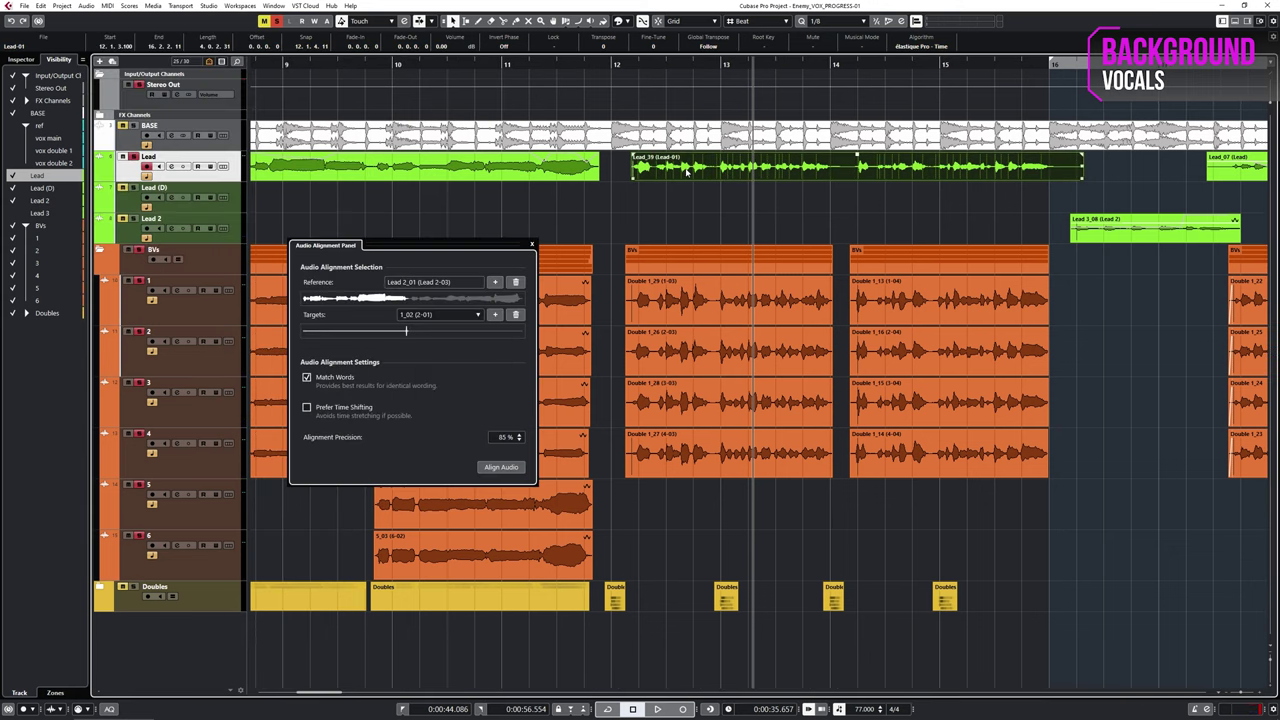
pyautogui.click(497, 282)
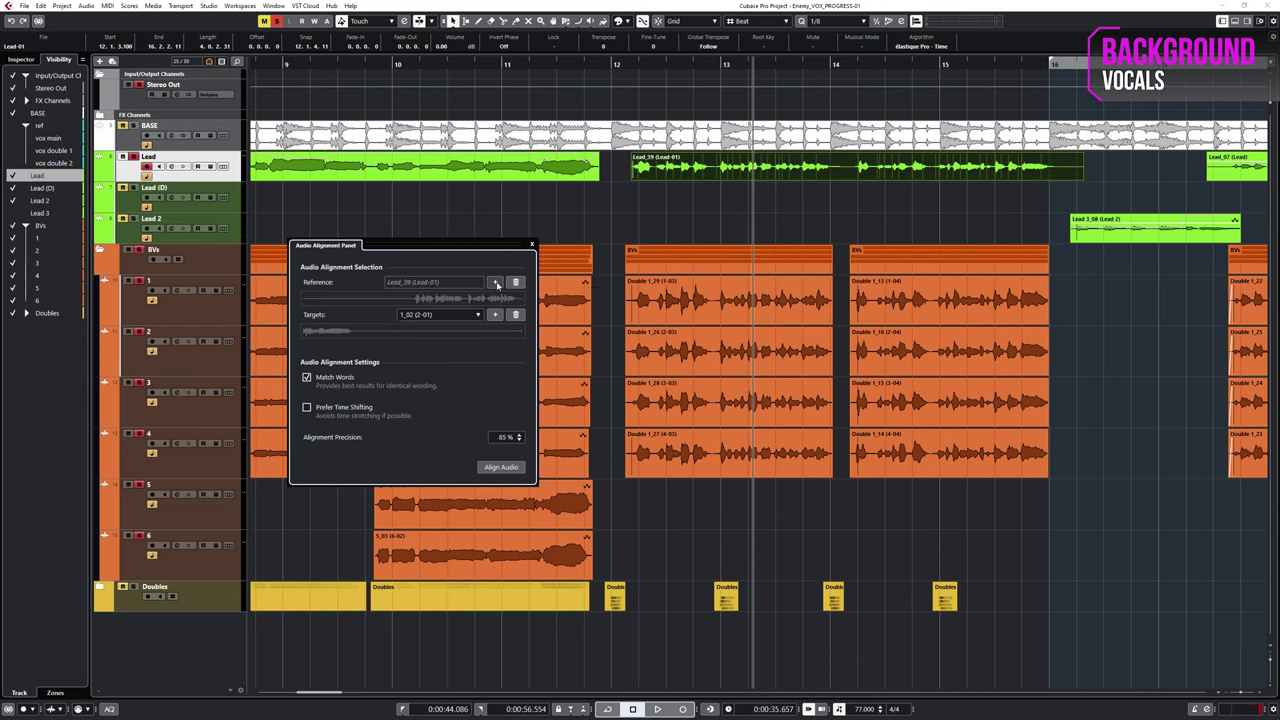
# Step: Add the eight background vocal double clips in bars 12 to 15 as targets and align them to the lead
pyautogui.moveTo(614, 290); pyautogui.dragTo(1072, 477)
pyautogui.click(495, 316)
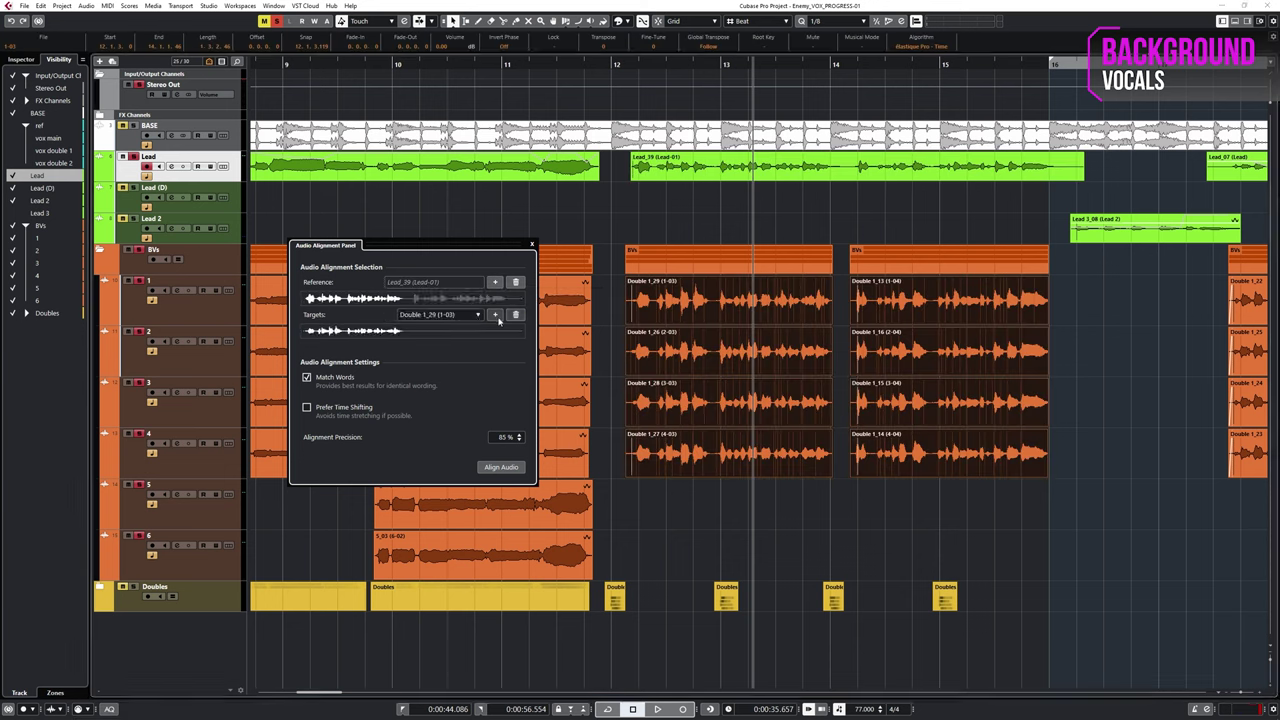
pyautogui.click(501, 467)
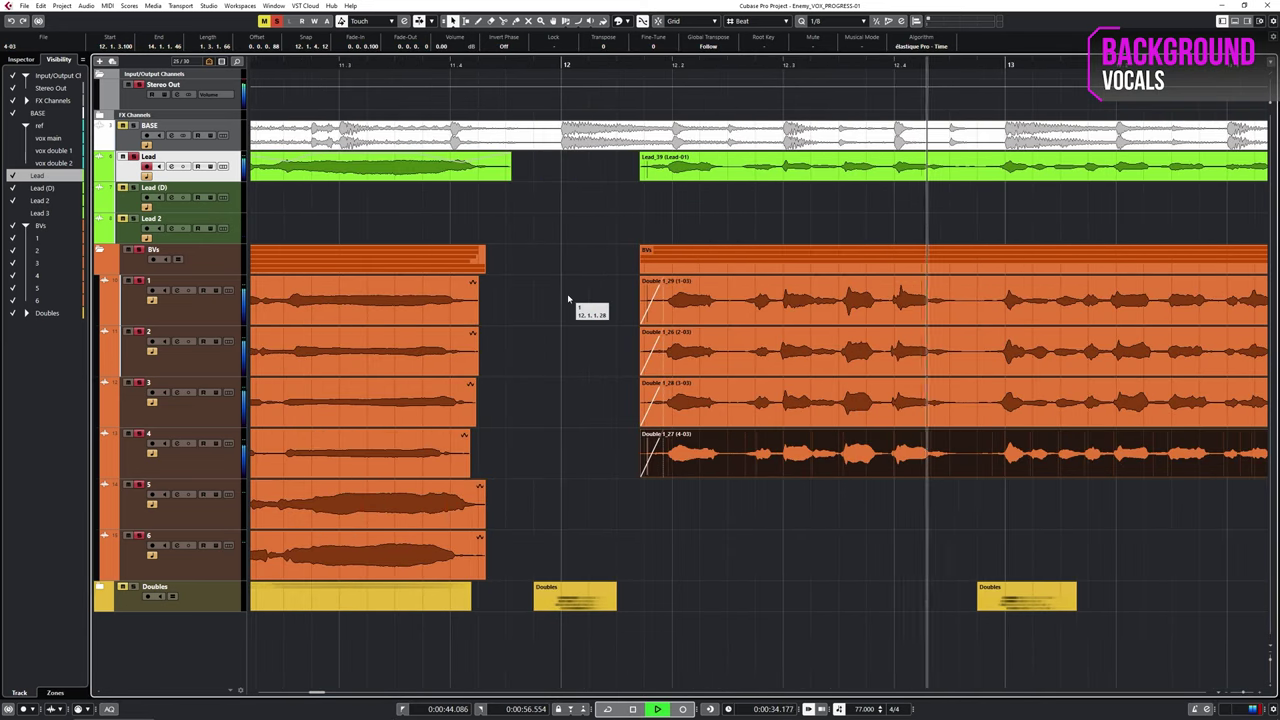
# Step: Play back the aligned background vocal doubles from bar 12 up to bar 16
pyautogui.scroll(-1, 568, 298)
pyautogui.scroll(-1, 566, 298)
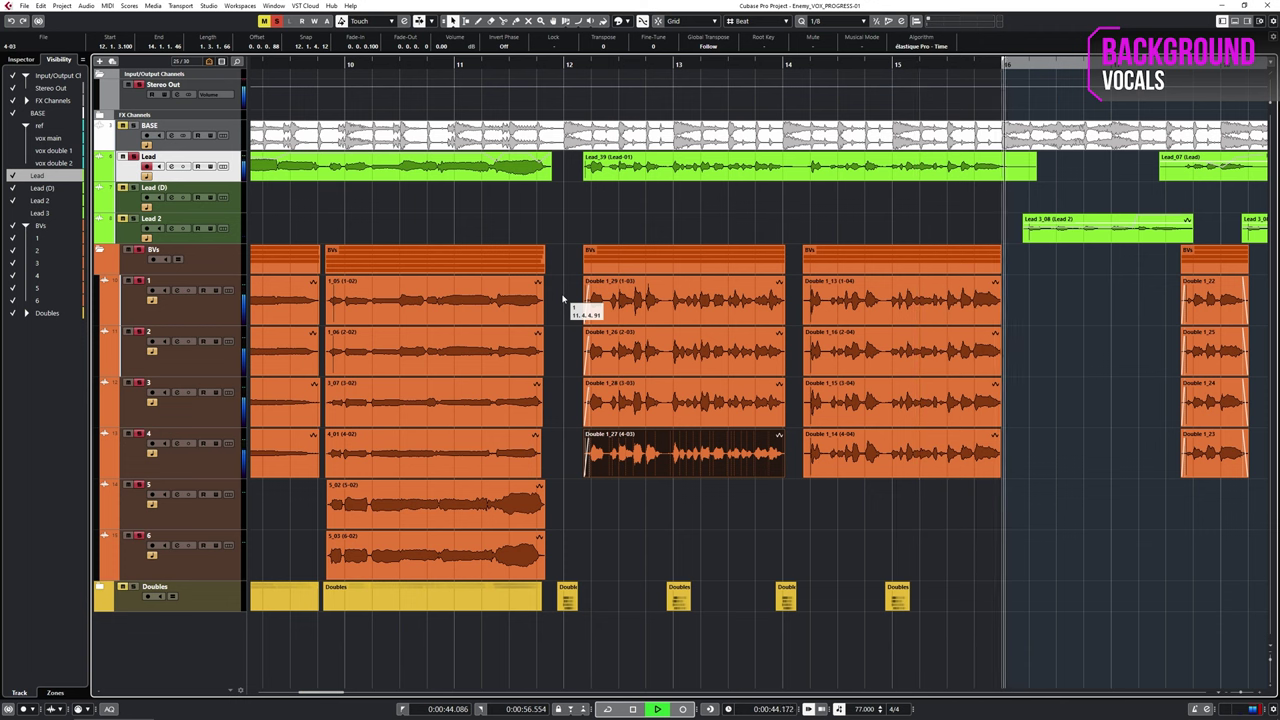
pyautogui.press('space')
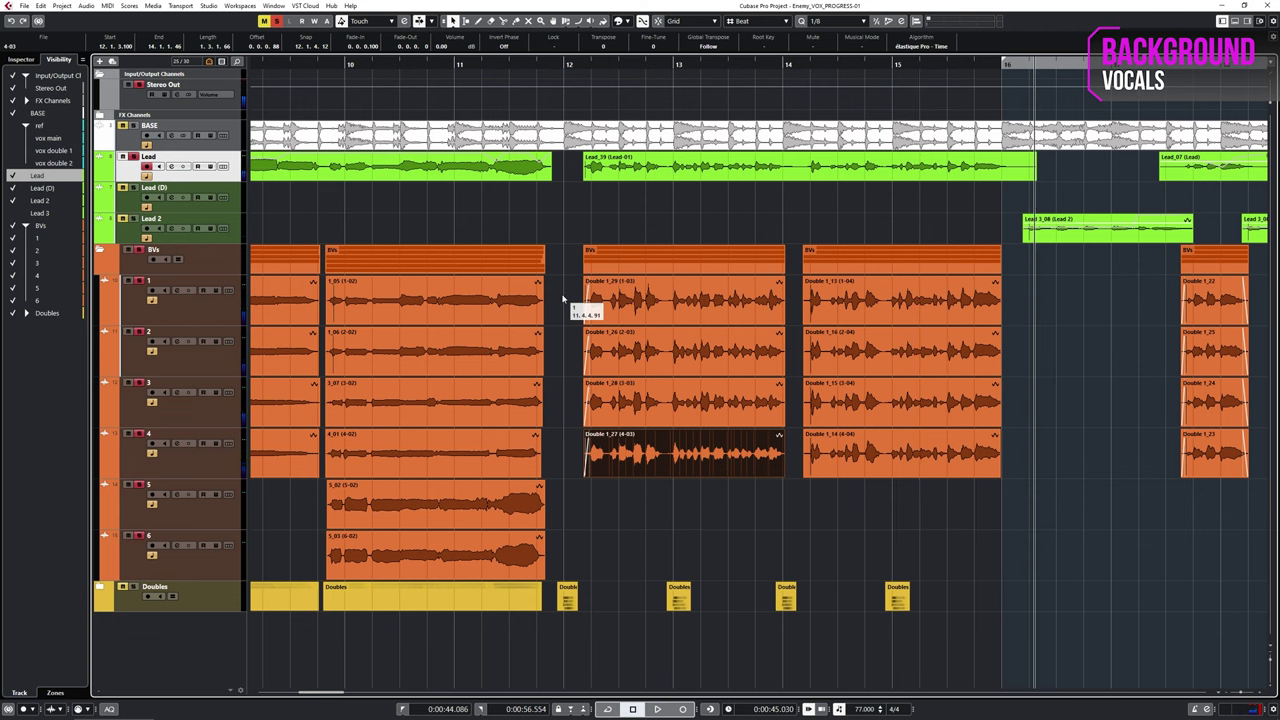
# Step: Deselect the clips and pan background vocal channel 1 toward the left in the mixer
pyautogui.click(563, 298)
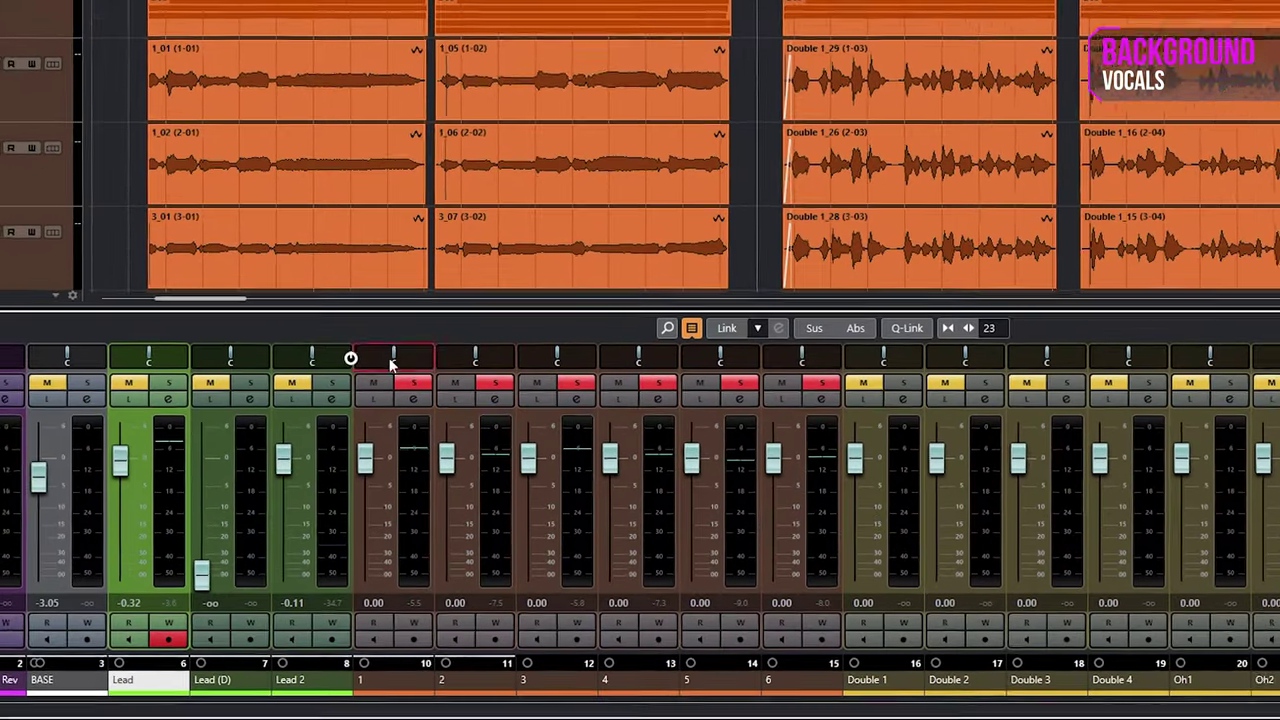
pyautogui.moveTo(390, 363); pyautogui.dragTo(372, 363)
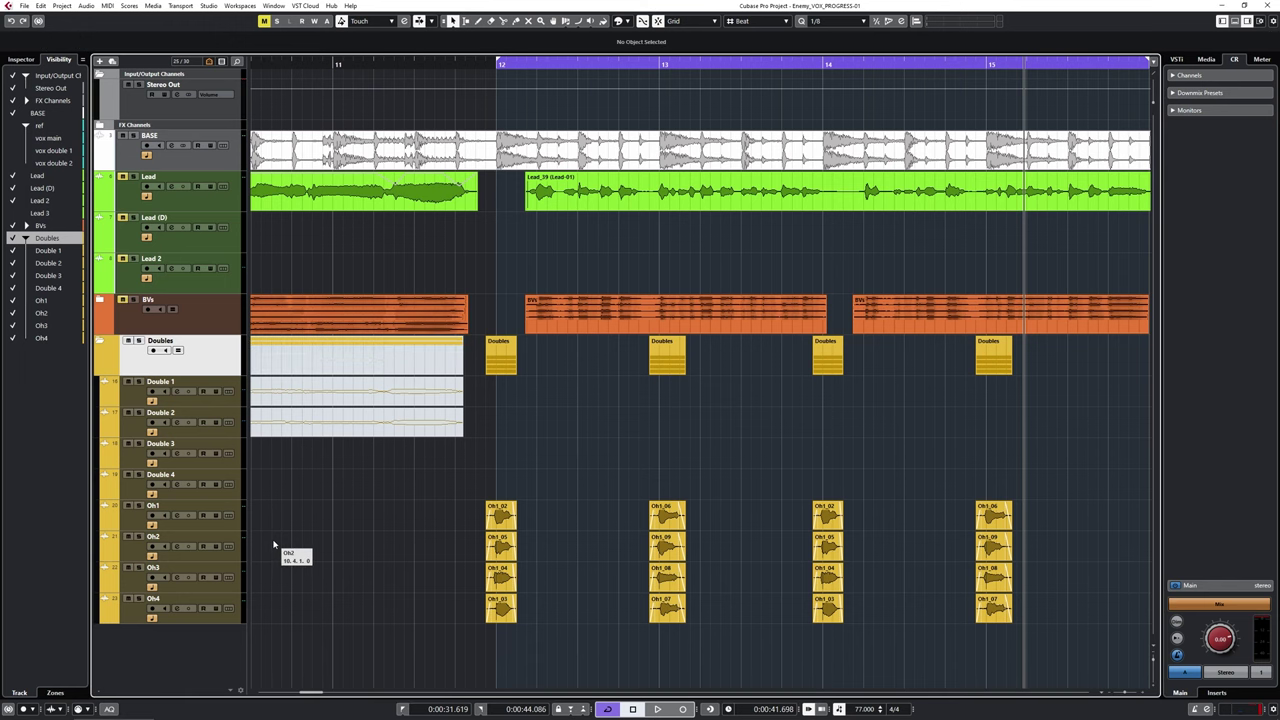
# Step: Play back the looped section with the Oh1 to Oh4 shouts over the base track
pyautogui.press('space')
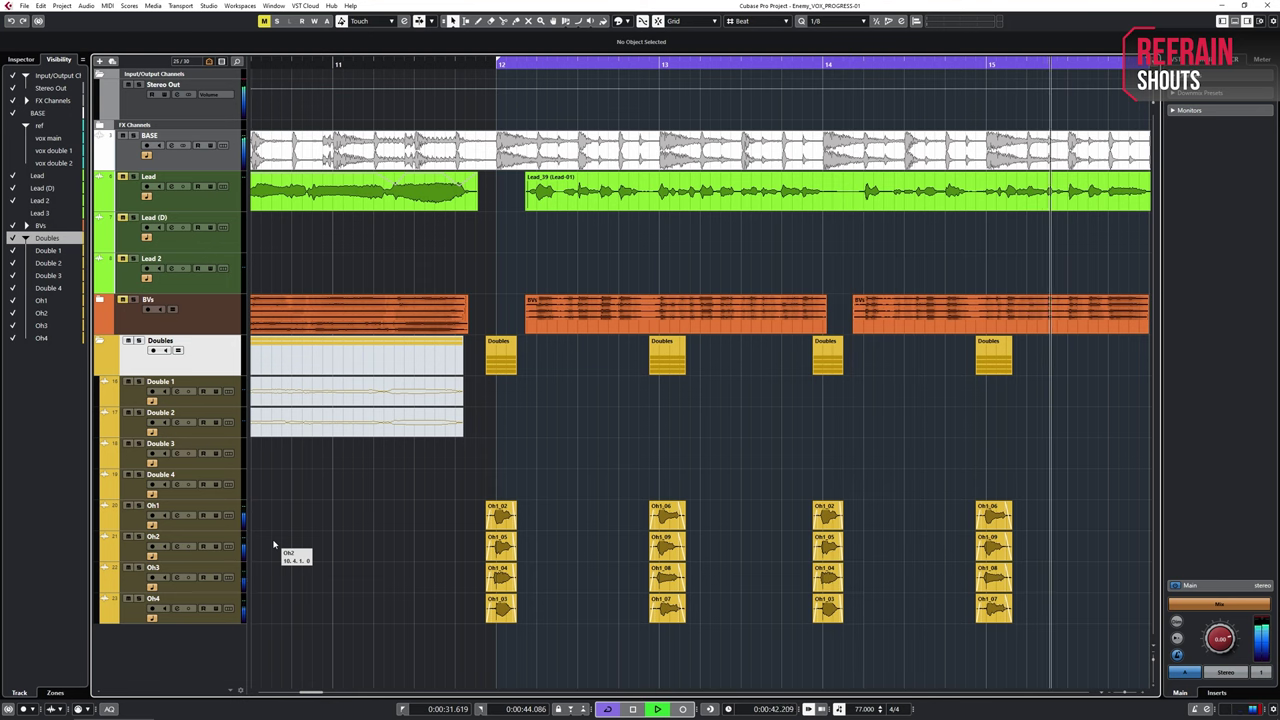
pyautogui.press('space')
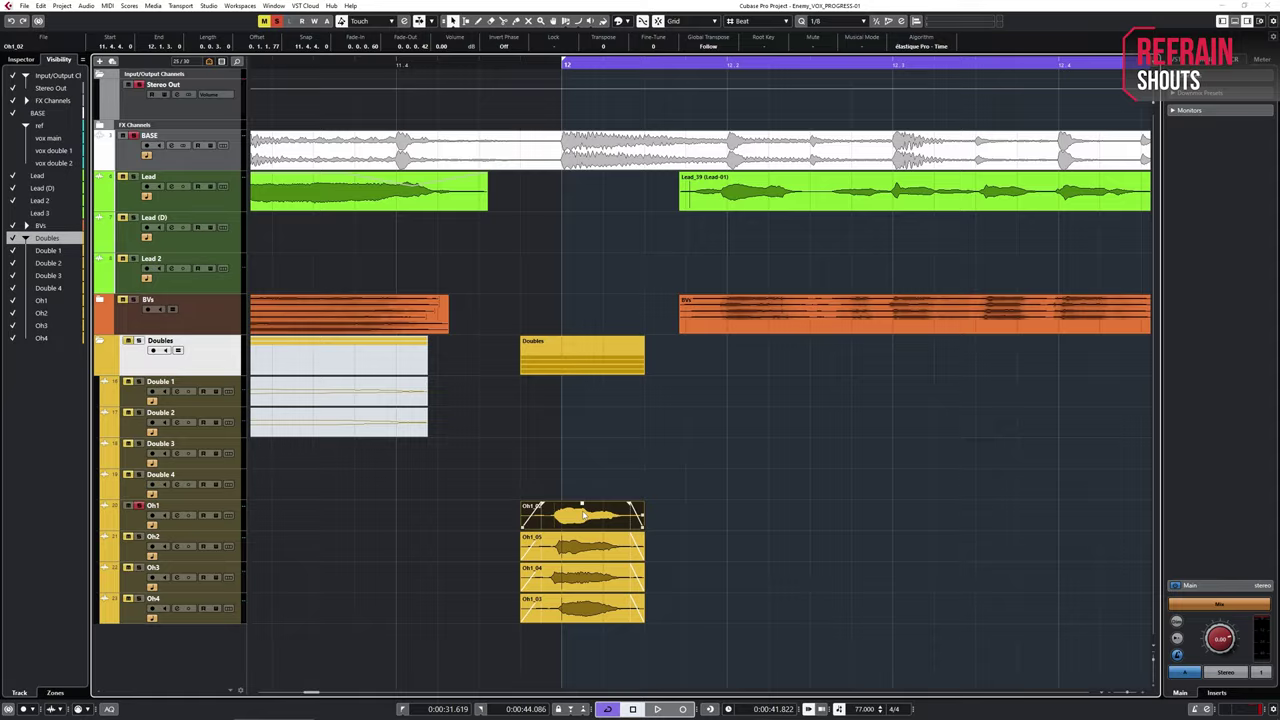
# Step: Nudge the first Oh1 shout slightly later so its onset lands on the bar 12 downbeat
pyautogui.doubleClick(583, 514)
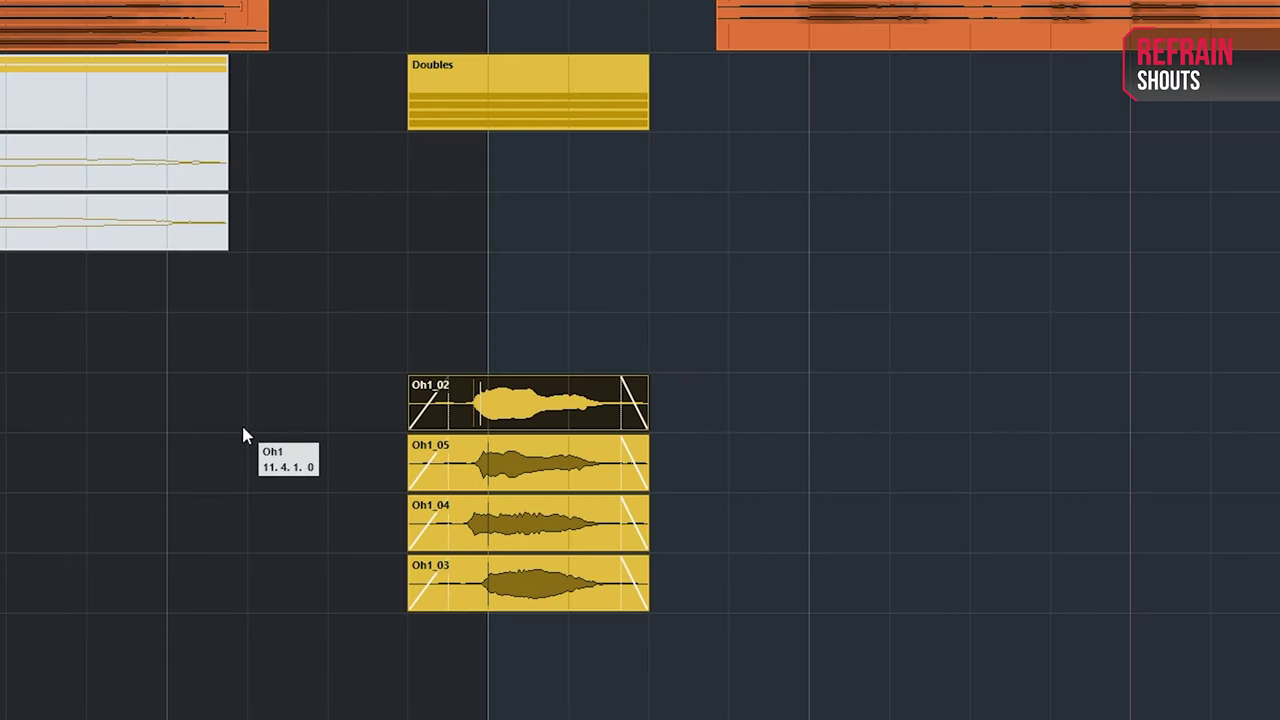
pyautogui.hotkey('ctrl', 'Right')
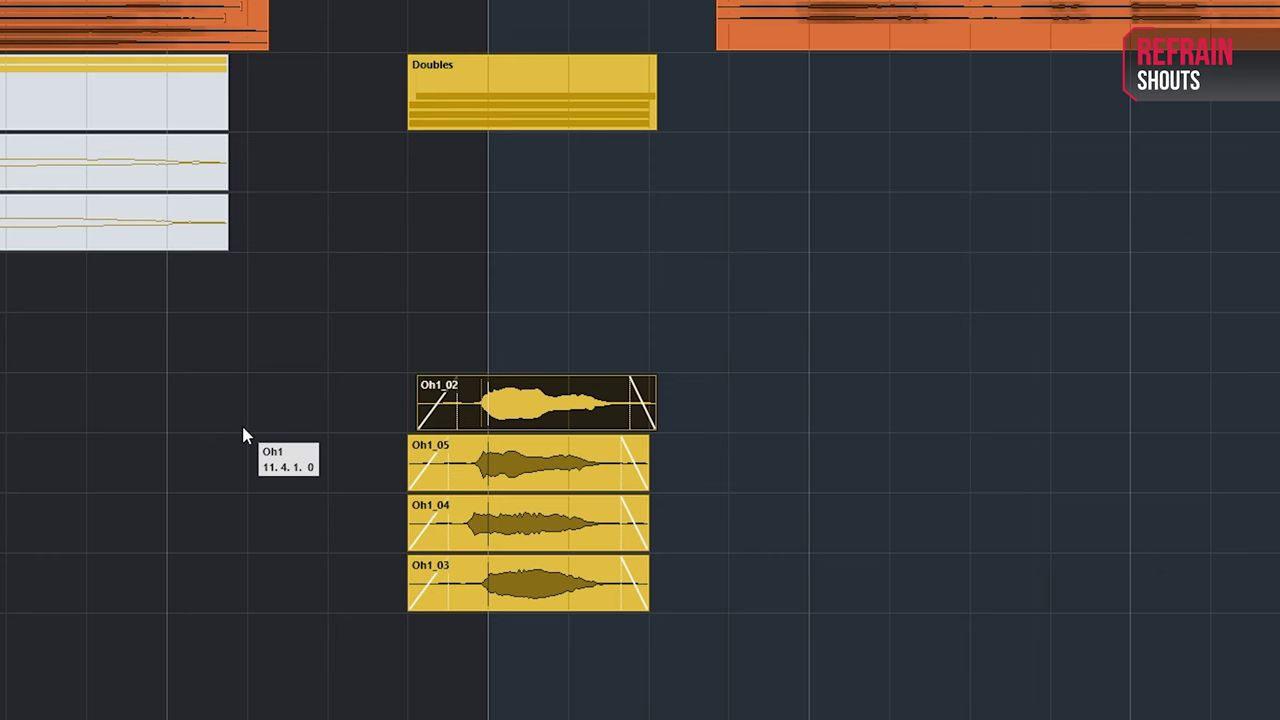
pyautogui.moveTo(594, 476); pyautogui.dragTo(740, 528)
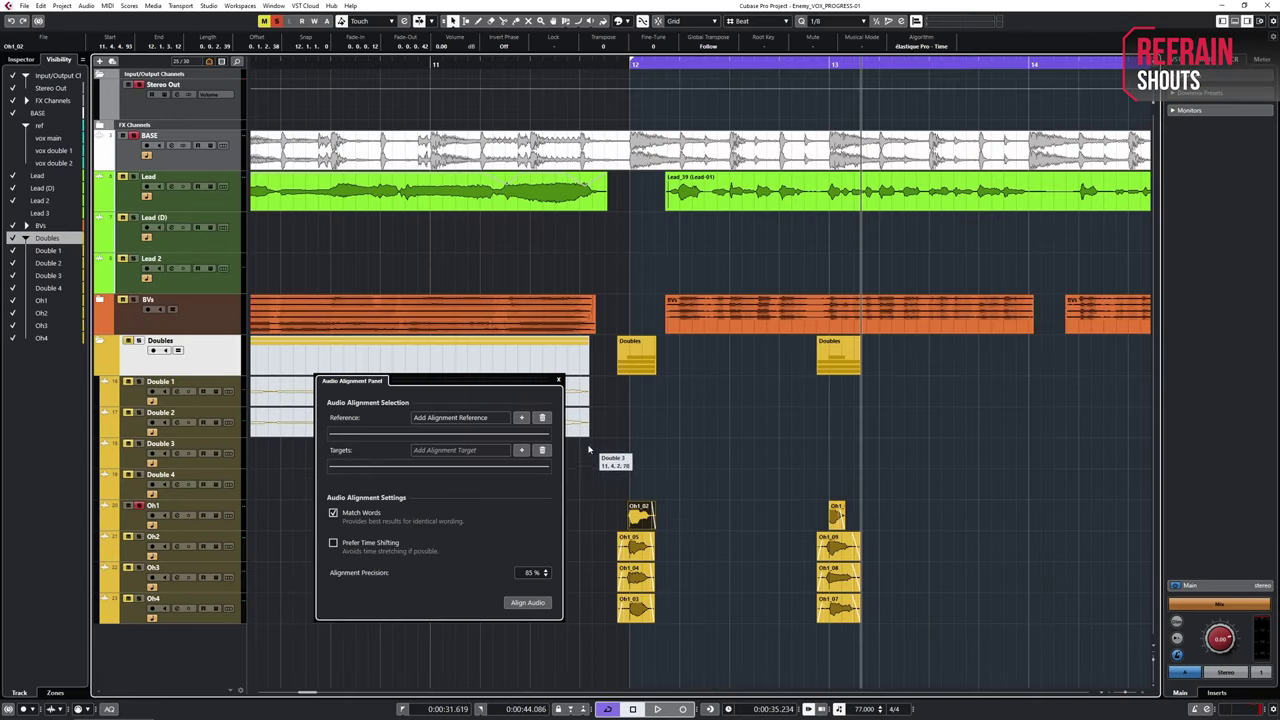
# Step: Align the bar 12 shouts on Oh2 to Oh4 to the Oh1_02 reference at 100% precision, and adjust the Oh2 clip's fade-in
pyautogui.click(521, 418)
pyautogui.moveTo(603, 624); pyautogui.dragTo(652, 548)
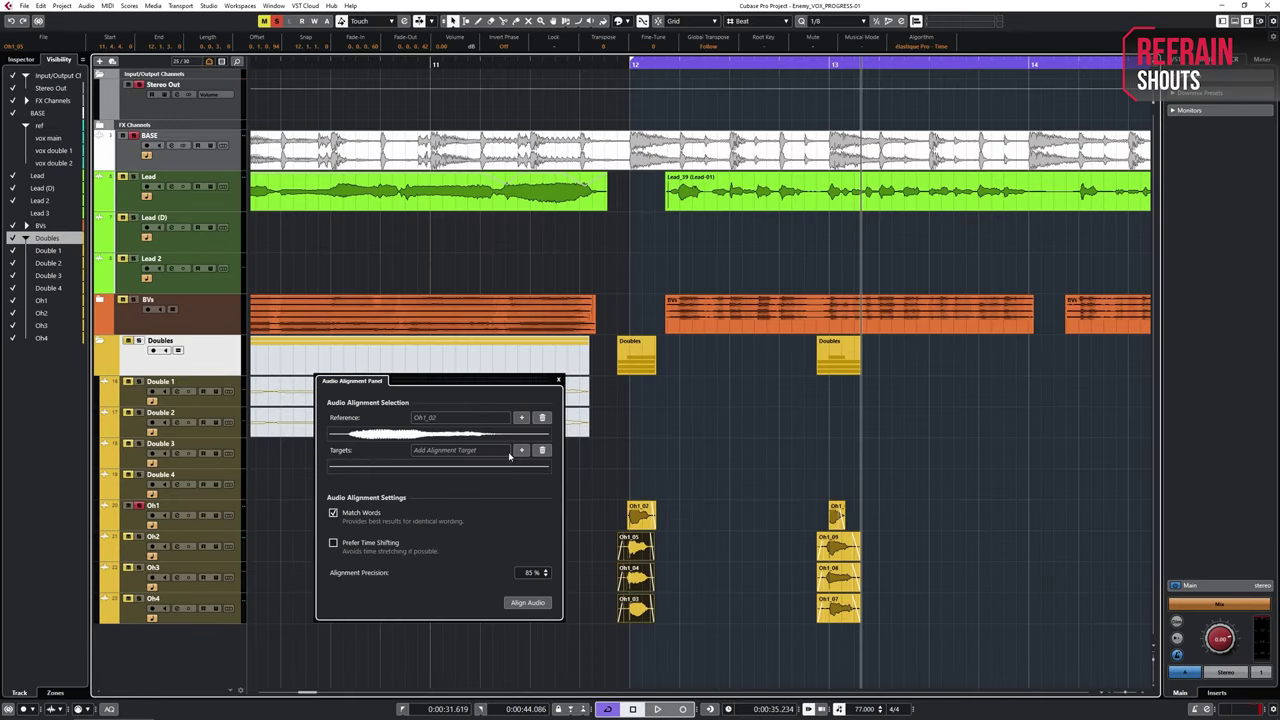
pyautogui.click(520, 450)
pyautogui.click(534, 573)
pyautogui.press('Return')
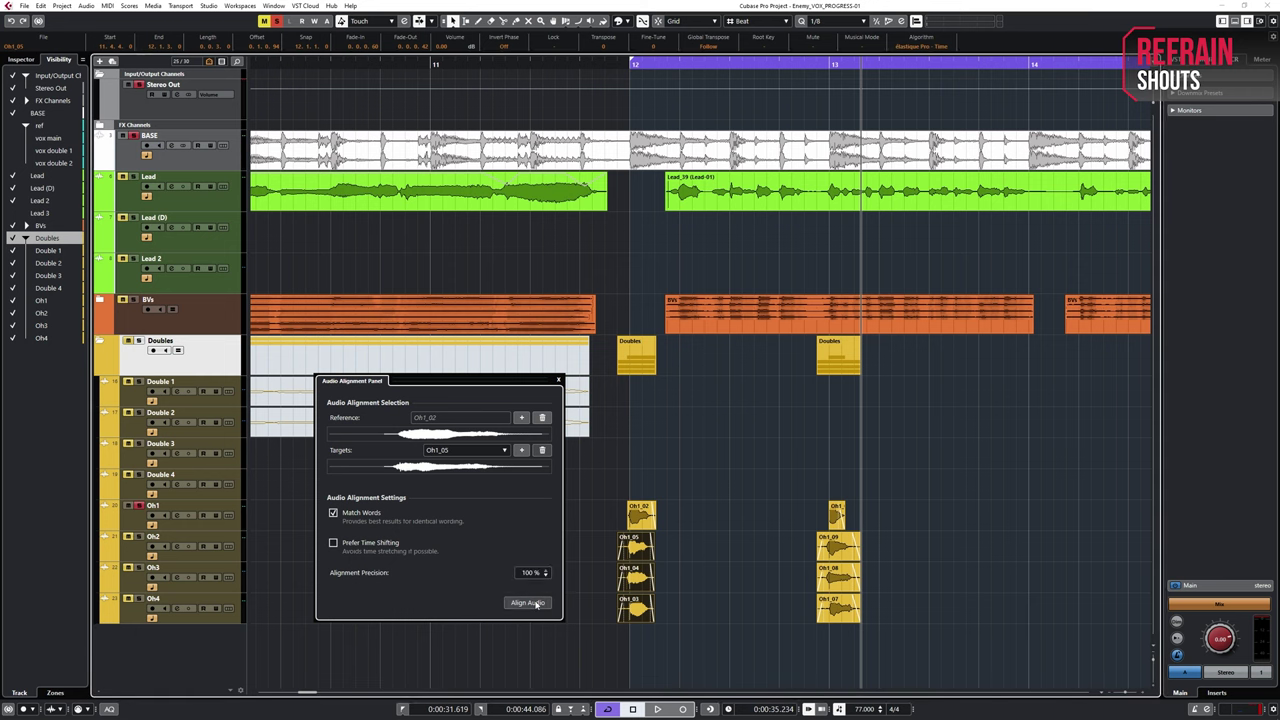
pyautogui.click(528, 603)
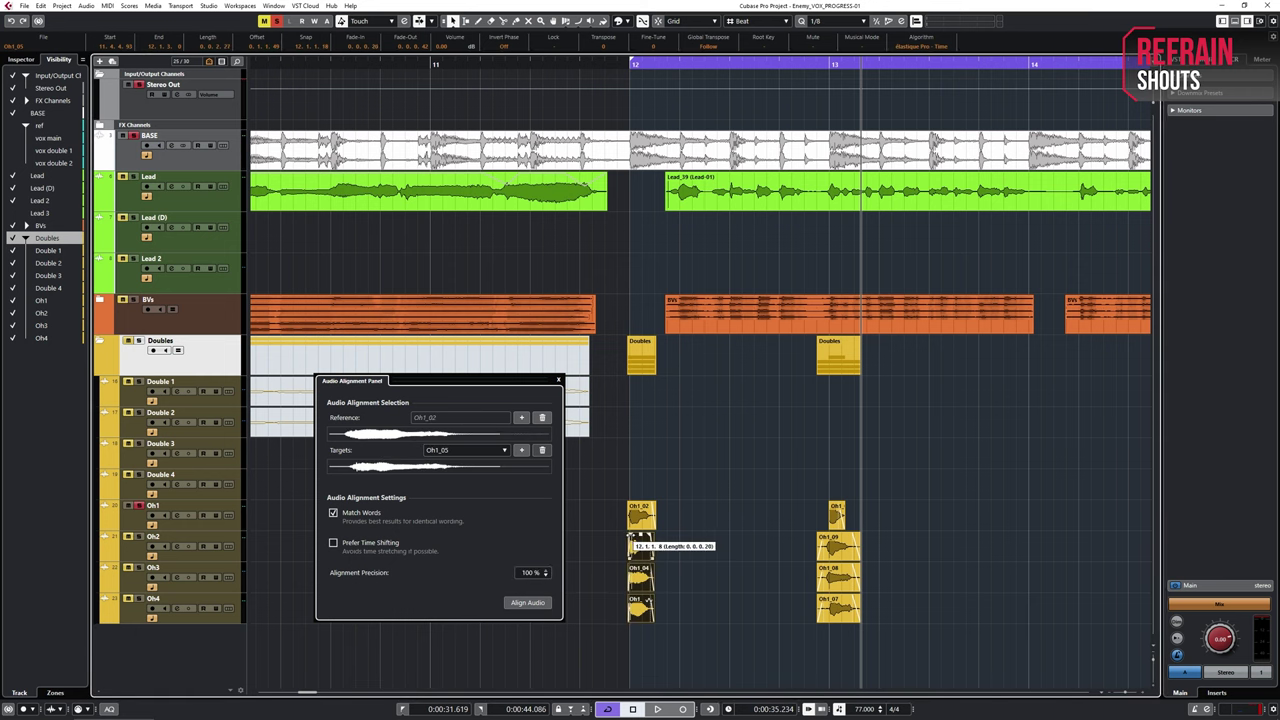
pyautogui.moveTo(631, 535); pyautogui.dragTo(633, 535)
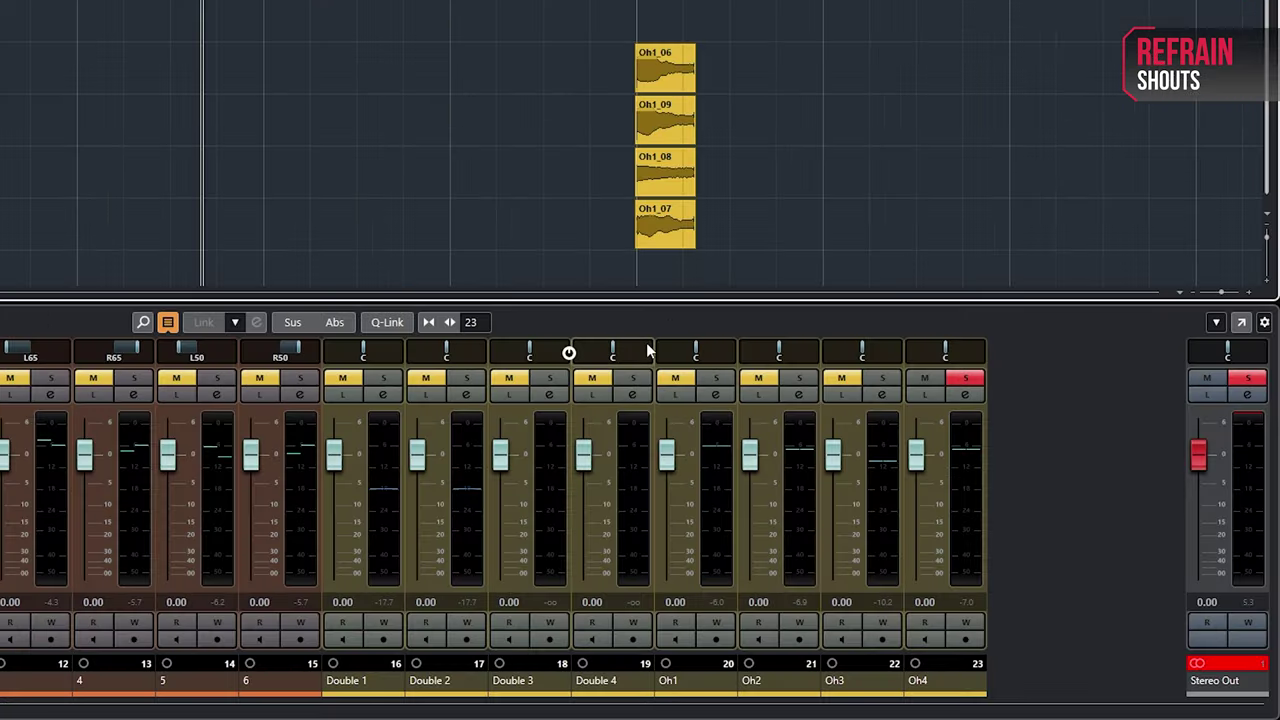
# Step: Pan the Oh1 and Oh3 channels hard left and the Oh2 and Oh4 channels hard right
pyautogui.moveTo(690, 350); pyautogui.dragTo(660, 350)
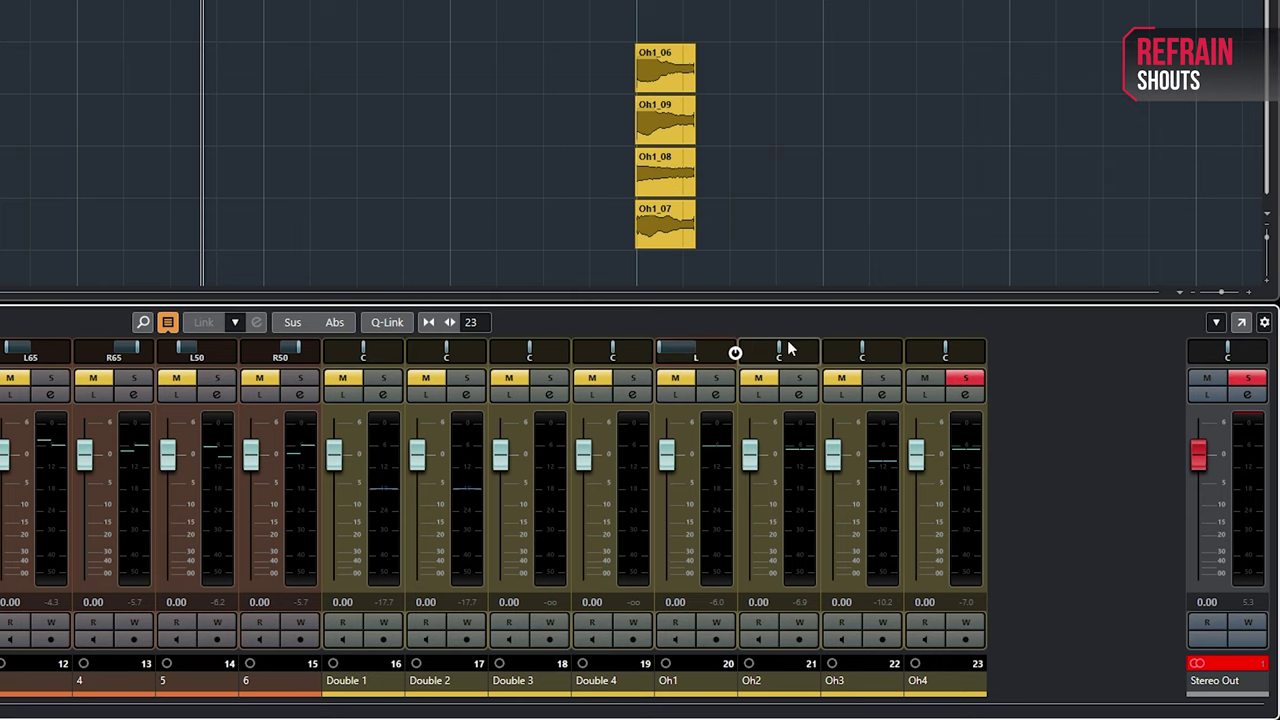
pyautogui.moveTo(745, 350); pyautogui.dragTo(823, 345)
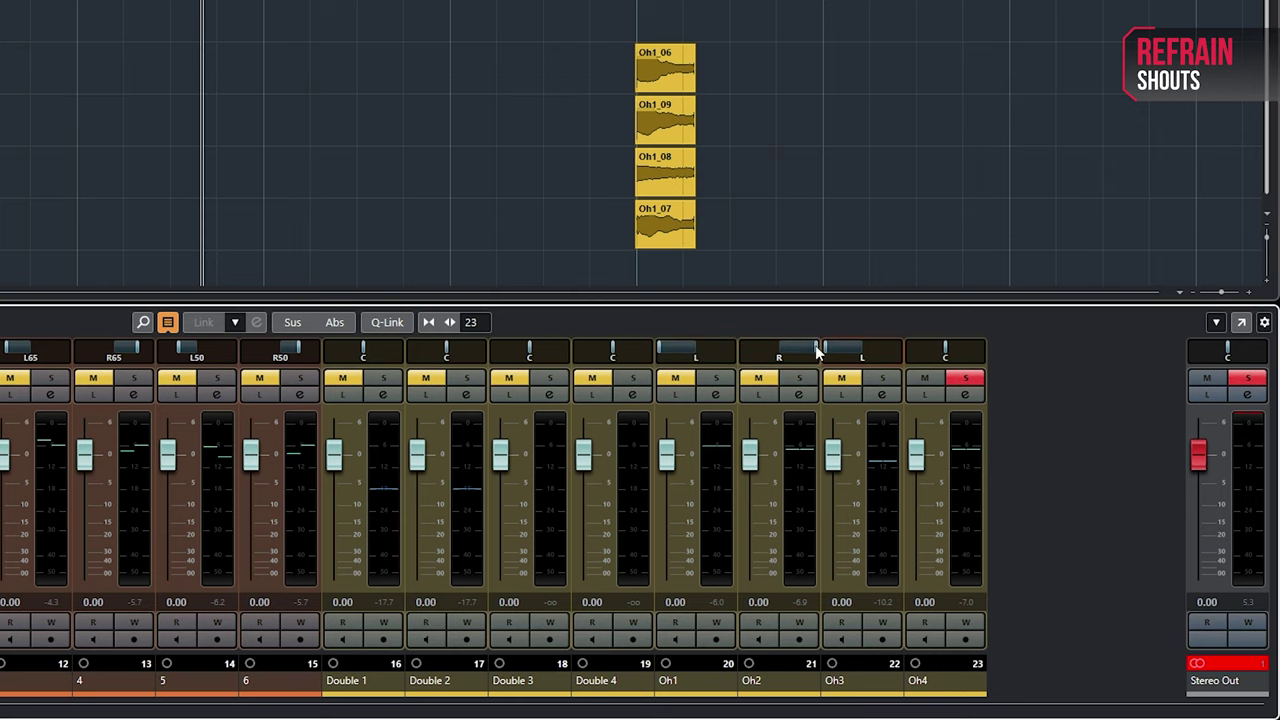
pyautogui.moveTo(937, 348); pyautogui.dragTo(952, 348)
# Step: Add a group channel named Vox OH to the Oh1 to Oh4 channels
pyautogui.click(678, 688)
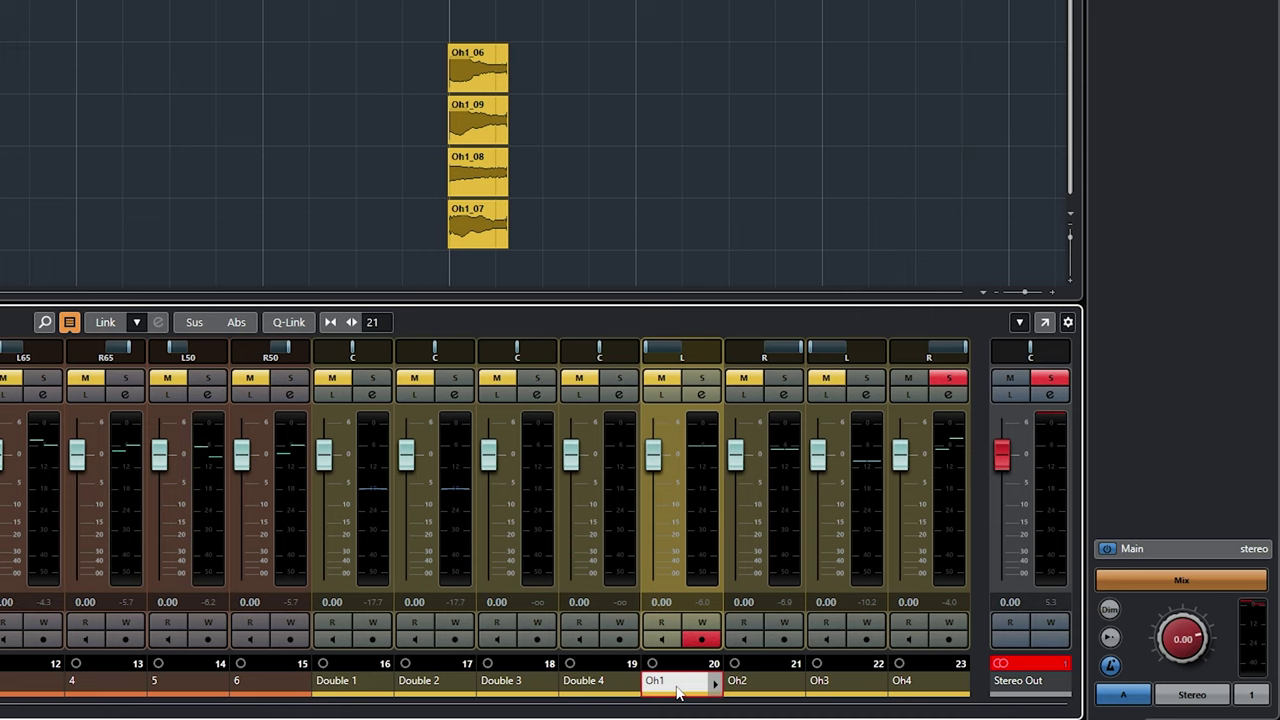
pyautogui.keyDown('shift'); pyautogui.click(918, 686); pyautogui.keyUp('shift')
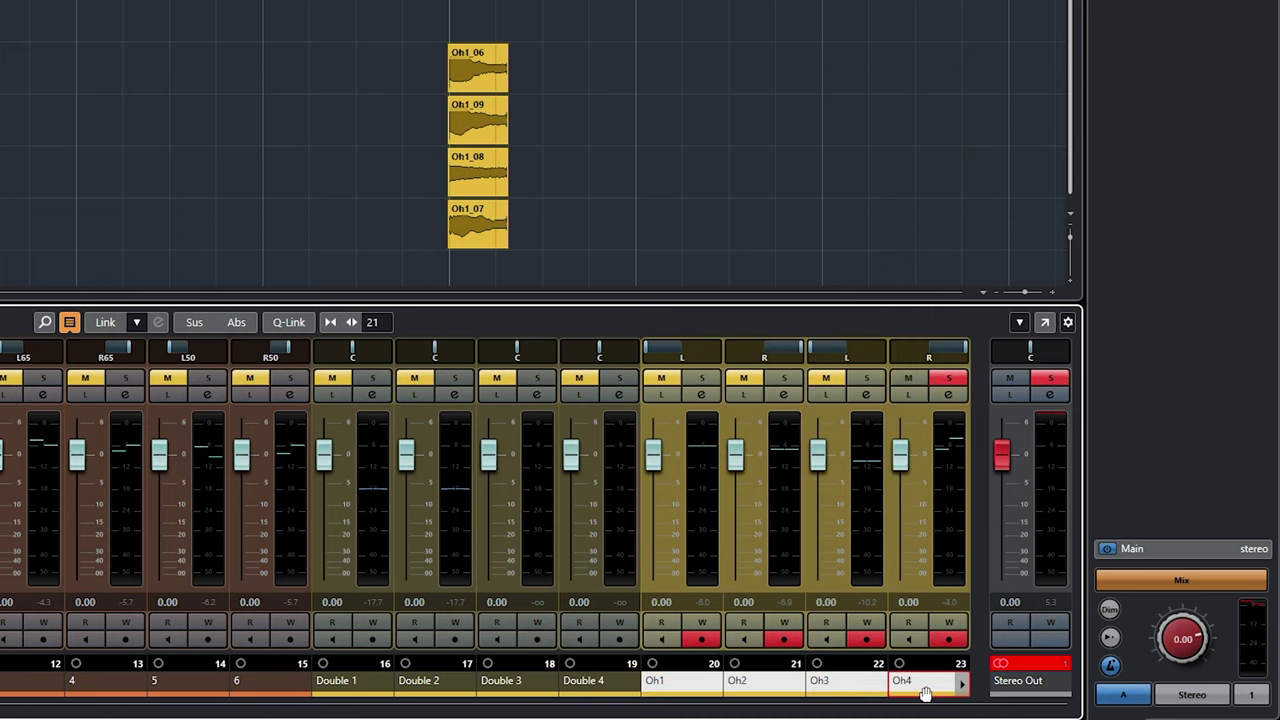
pyautogui.rightClick(698, 685)
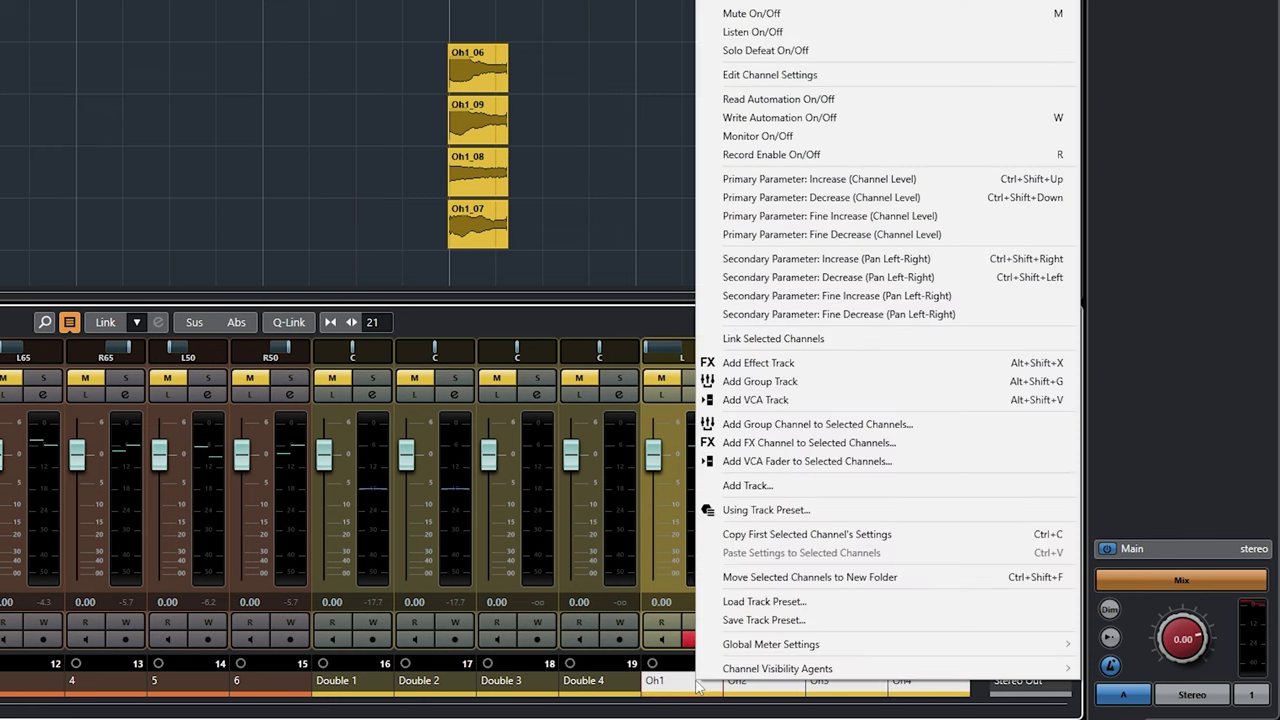
pyautogui.click(753, 428)
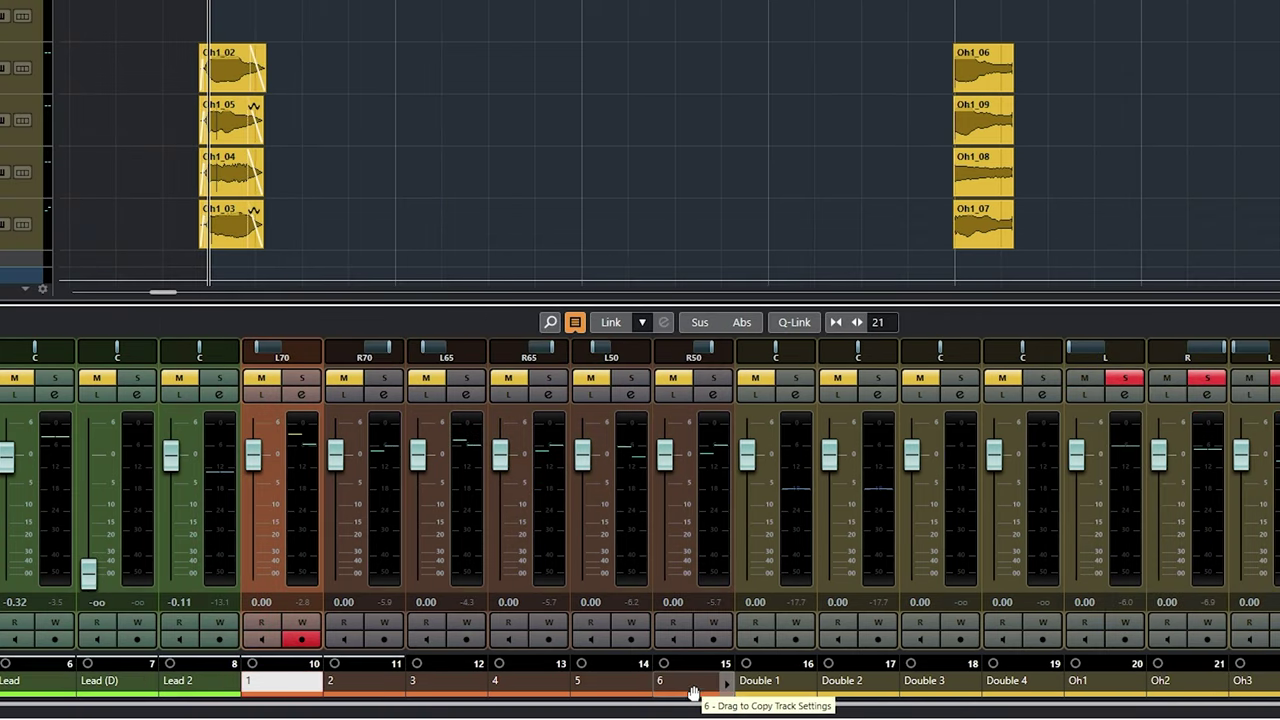
# Step: Add a stereo group channel named vox BKG to background vocal channels 1 to 6
pyautogui.keyDown('shift'); pyautogui.click(689, 688); pyautogui.keyUp('shift')
pyautogui.rightClick(689, 692)
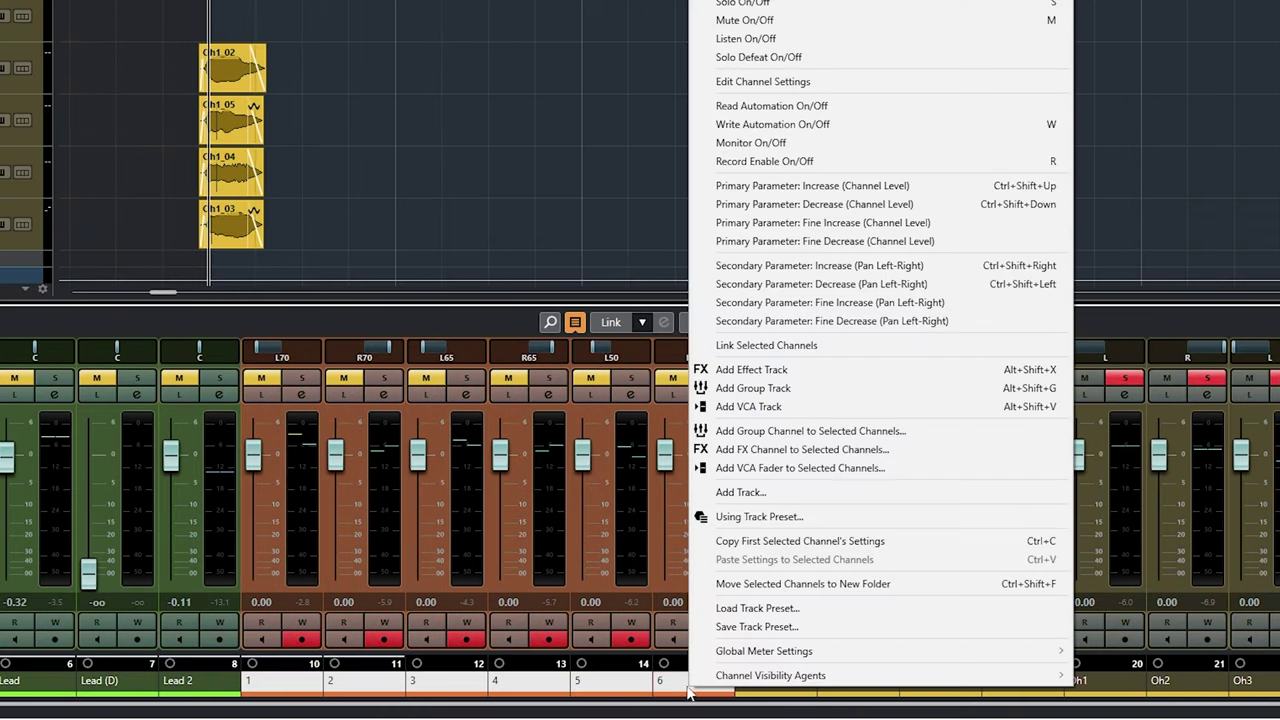
pyautogui.click(781, 429)
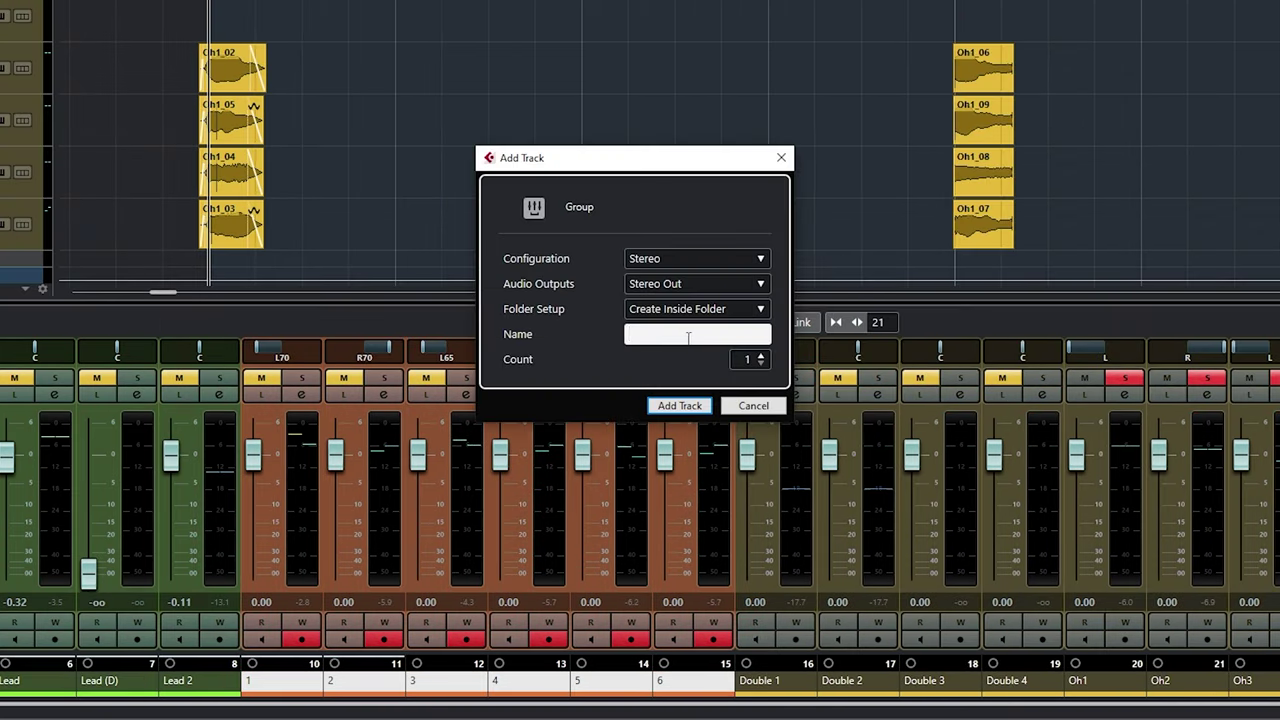
pyautogui.press('Return')
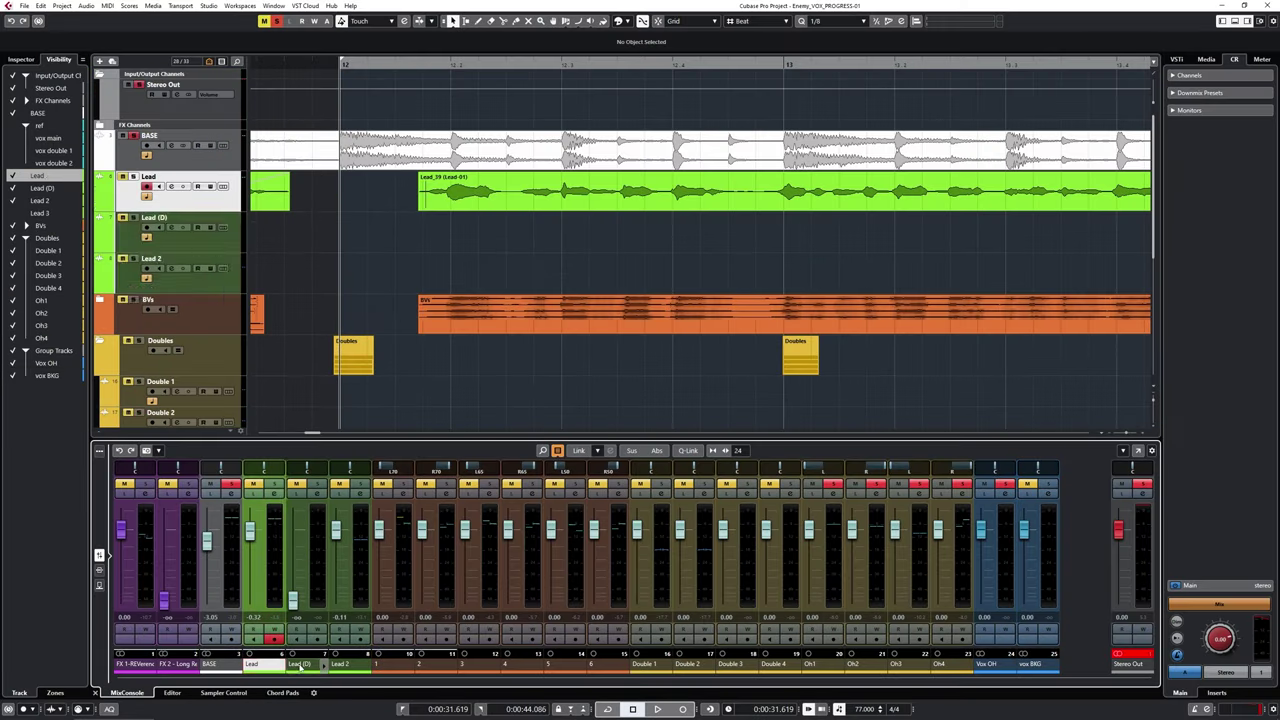
# Step: Add a stereo group channel named Vox LEAD to the Lead, Lead (D) and Lead 2 channels
pyautogui.rightClick(350, 600)
pyautogui.click(398, 512)
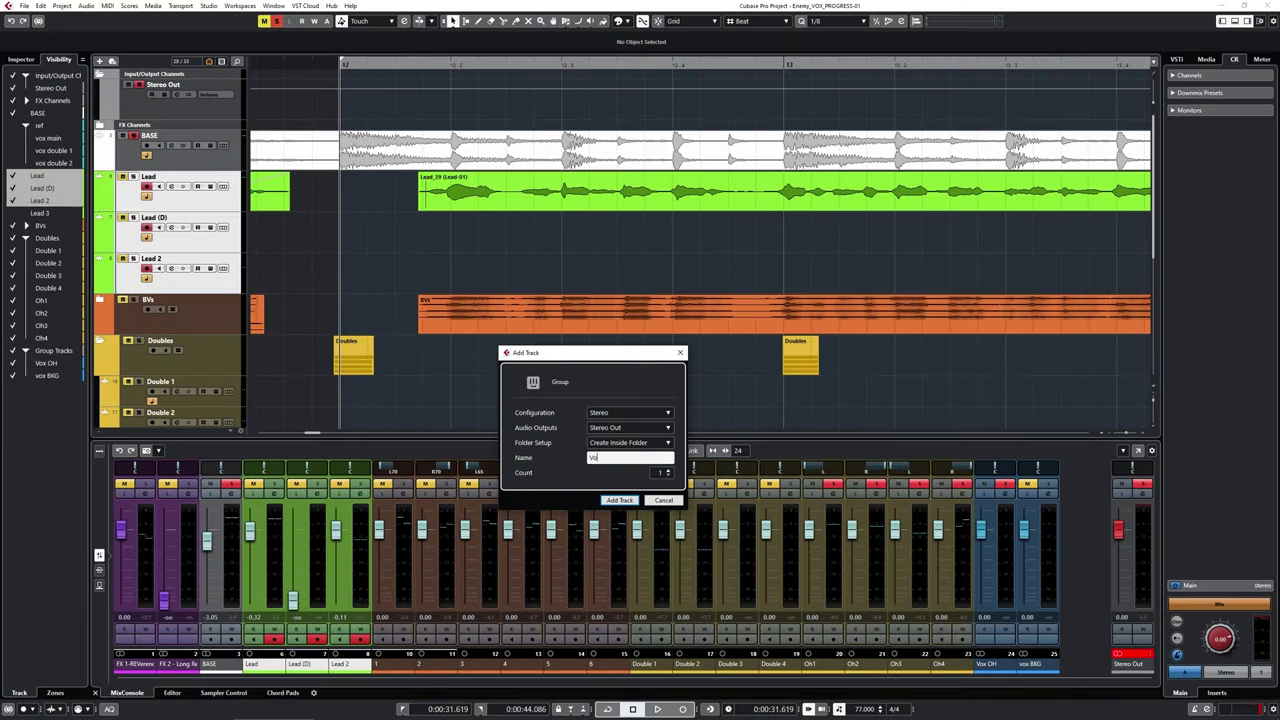
pyautogui.write('Vox LEAD')
pyautogui.press('Return')
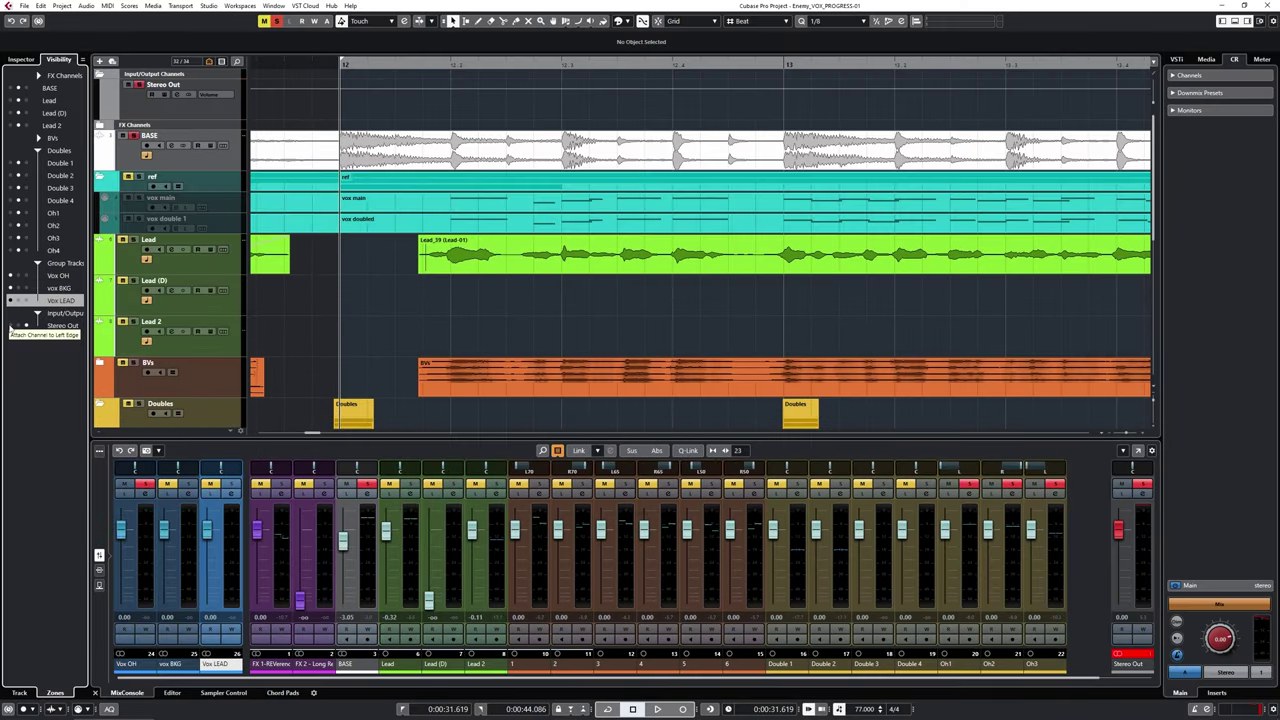
# Step: Attach the FX 1-REVerence and FX 2 - Long Rev channels to the mixer's left zone
pyautogui.click(39, 76)
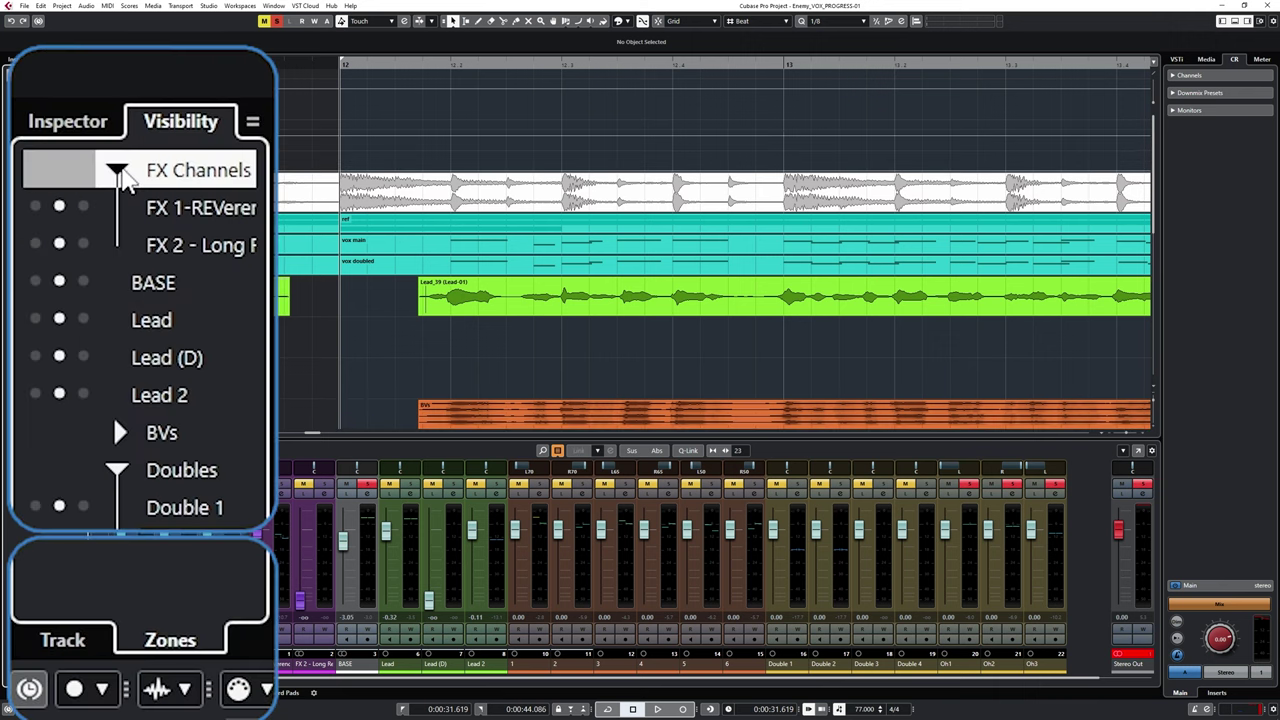
pyautogui.click(35, 207)
pyautogui.click(35, 244)
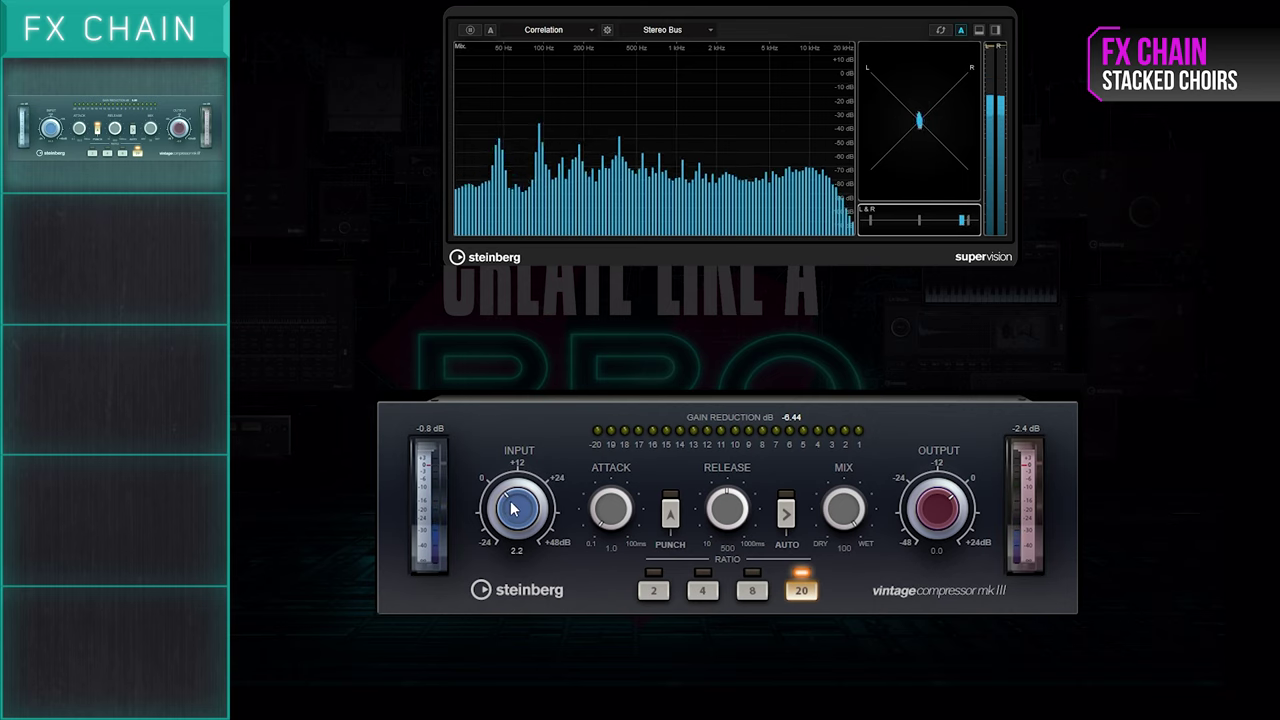
# Step: Raise the Vintage Compressor's input to about 9.4 dB on the stacked choirs and fine-tune it slightly downward
pyautogui.moveTo(514, 503); pyautogui.dragTo(515, 491)
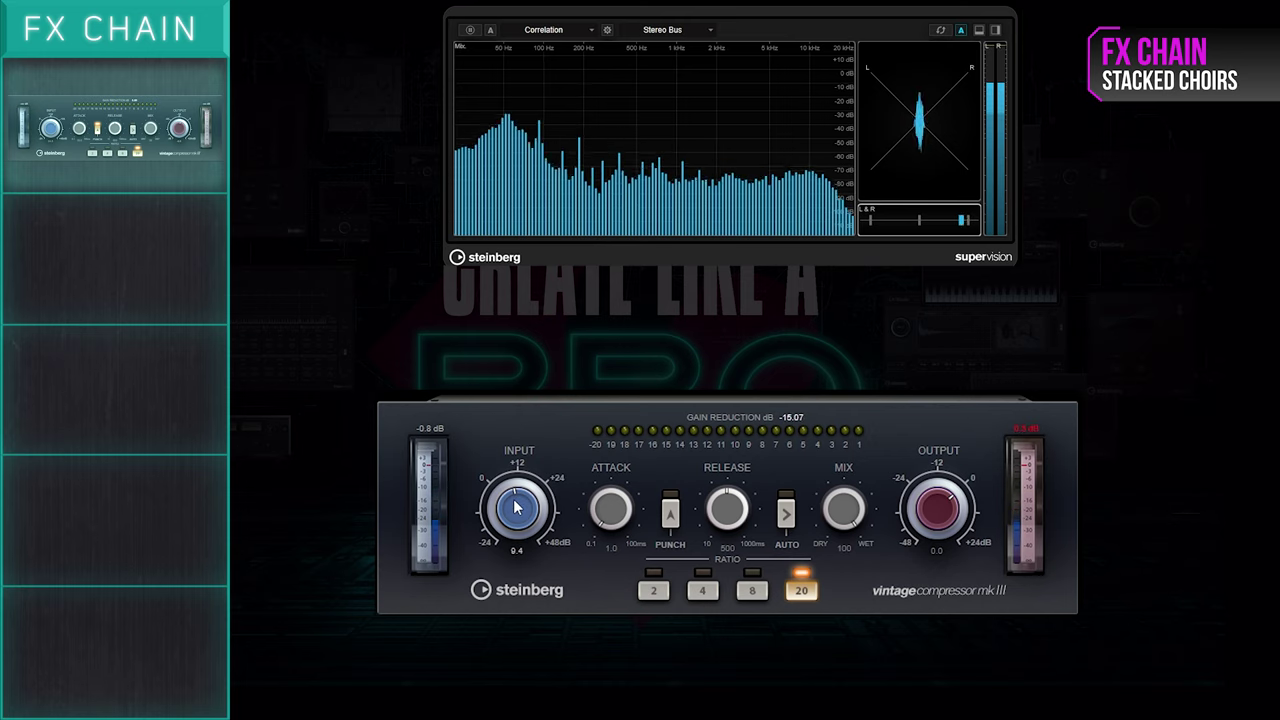
pyautogui.moveTo(517, 508); pyautogui.dragTo(517, 512)
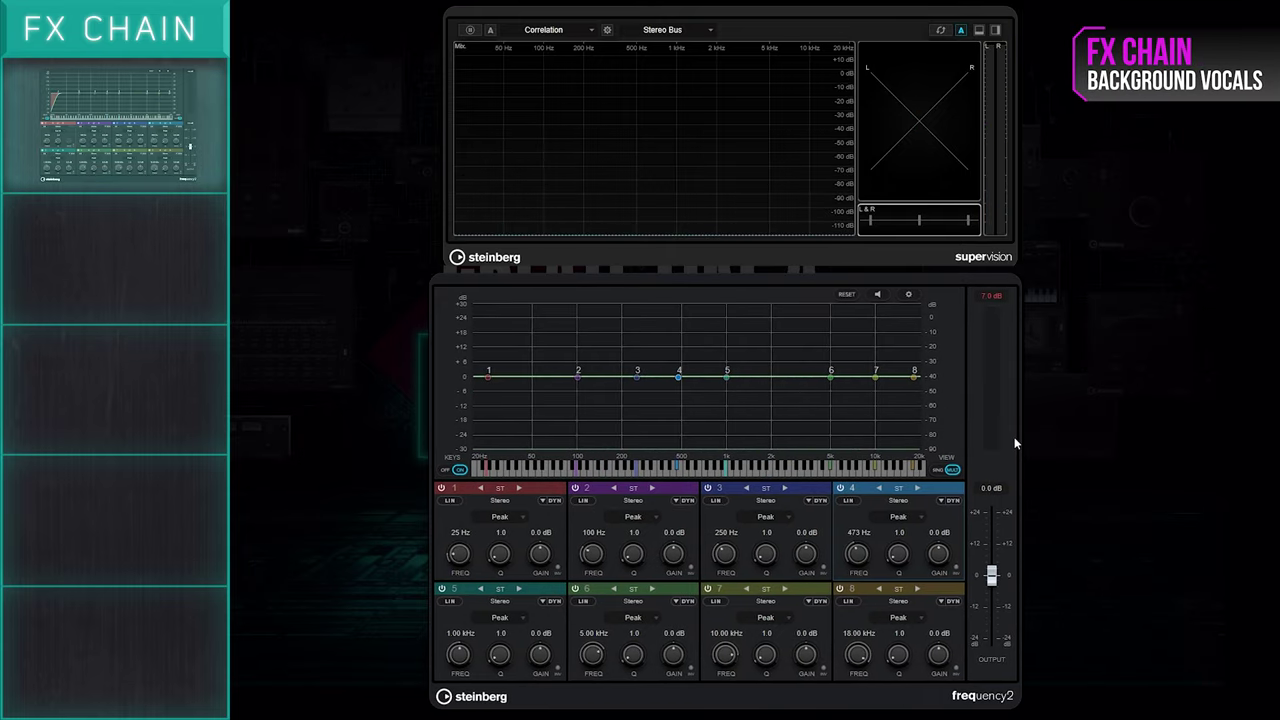
# Step: Play the background vocals and cut EQ band 4 by 7.2 dB at 502 Hz with a Q of 5.6
pyautogui.press('space')
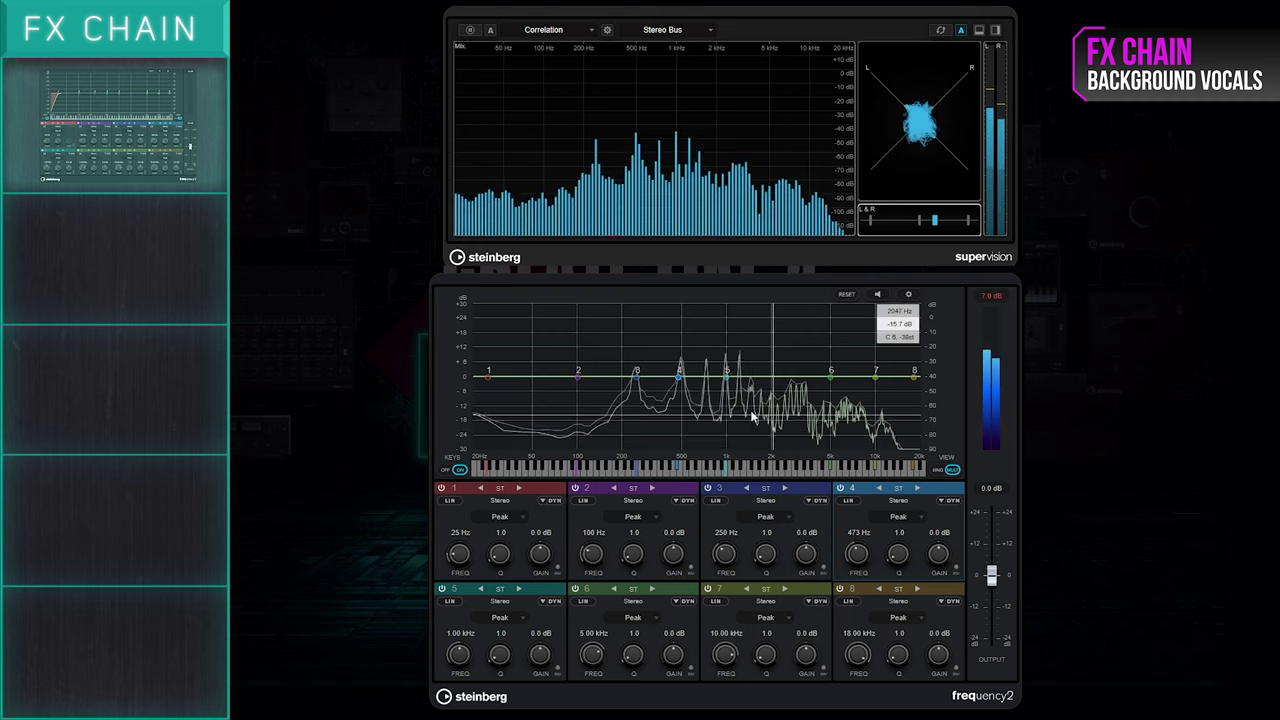
pyautogui.moveTo(679, 377)
pyautogui.mouseDown()
pyautogui.moveTo(675, 340)
pyautogui.moveTo(688, 338)
pyautogui.moveTo(685, 395)
pyautogui.mouseUp()
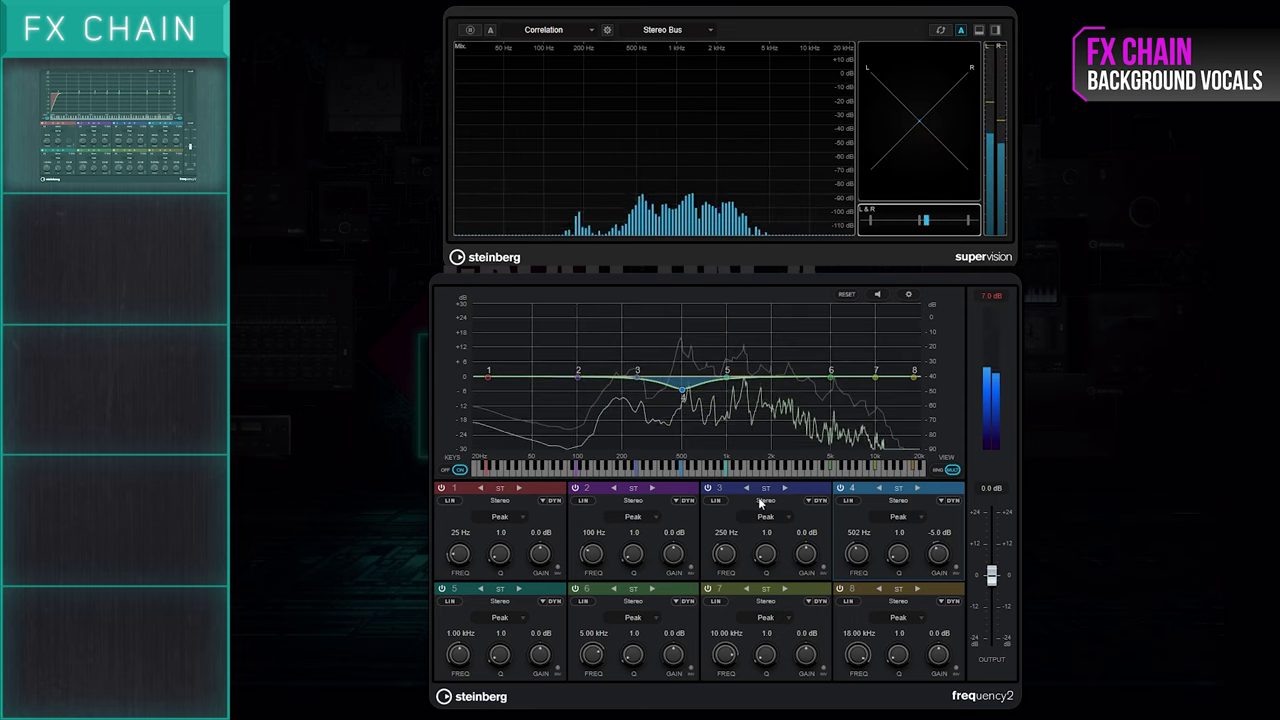
pyautogui.moveTo(898, 554); pyautogui.dragTo(900, 527)
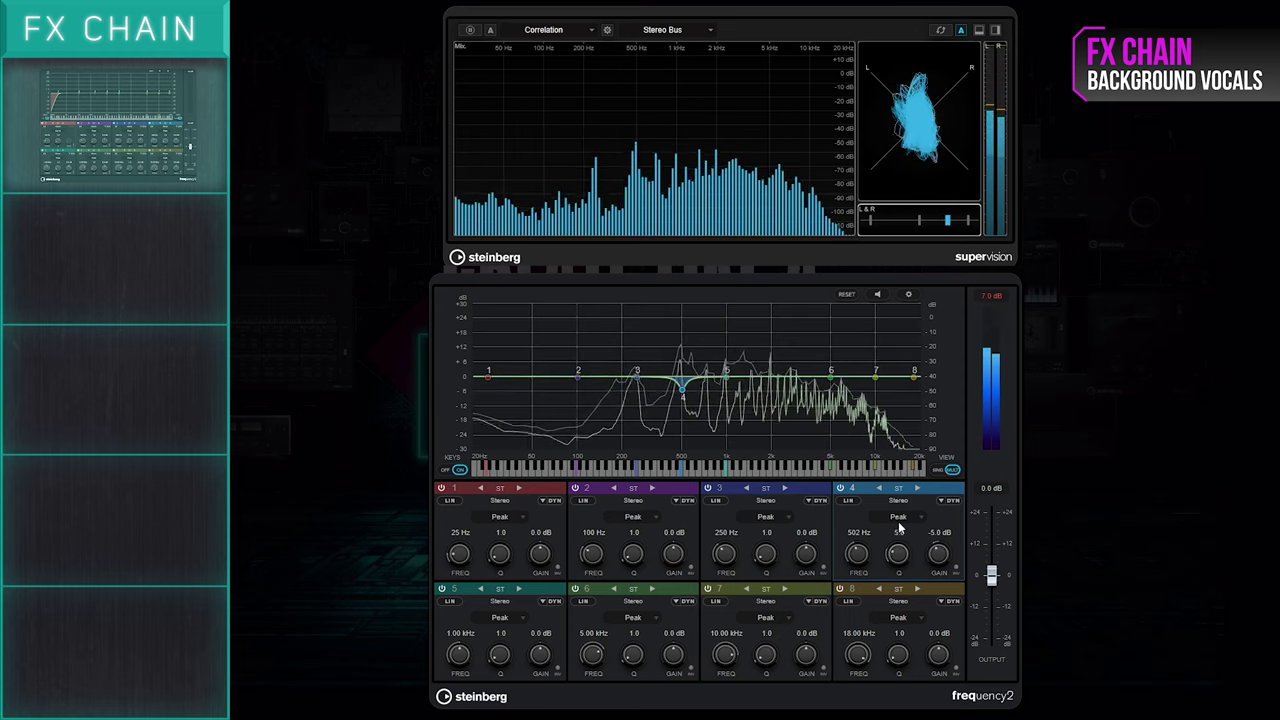
pyautogui.moveTo(683, 389); pyautogui.dragTo(684, 401)
# Step: Set EQ band 1 to a Cut 24 low-cut filter and raise its cutoff frequency
pyautogui.click(500, 517)
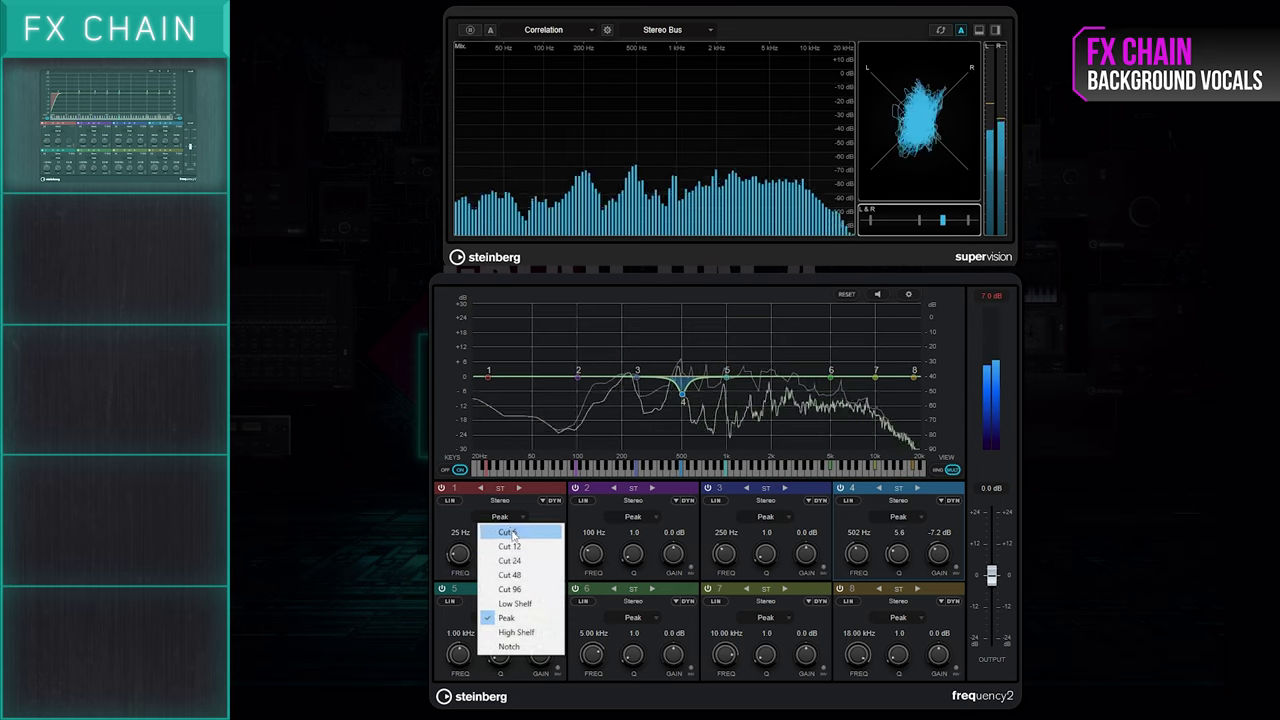
pyautogui.click(510, 561)
pyautogui.moveTo(488, 374); pyautogui.dragTo(581, 382)
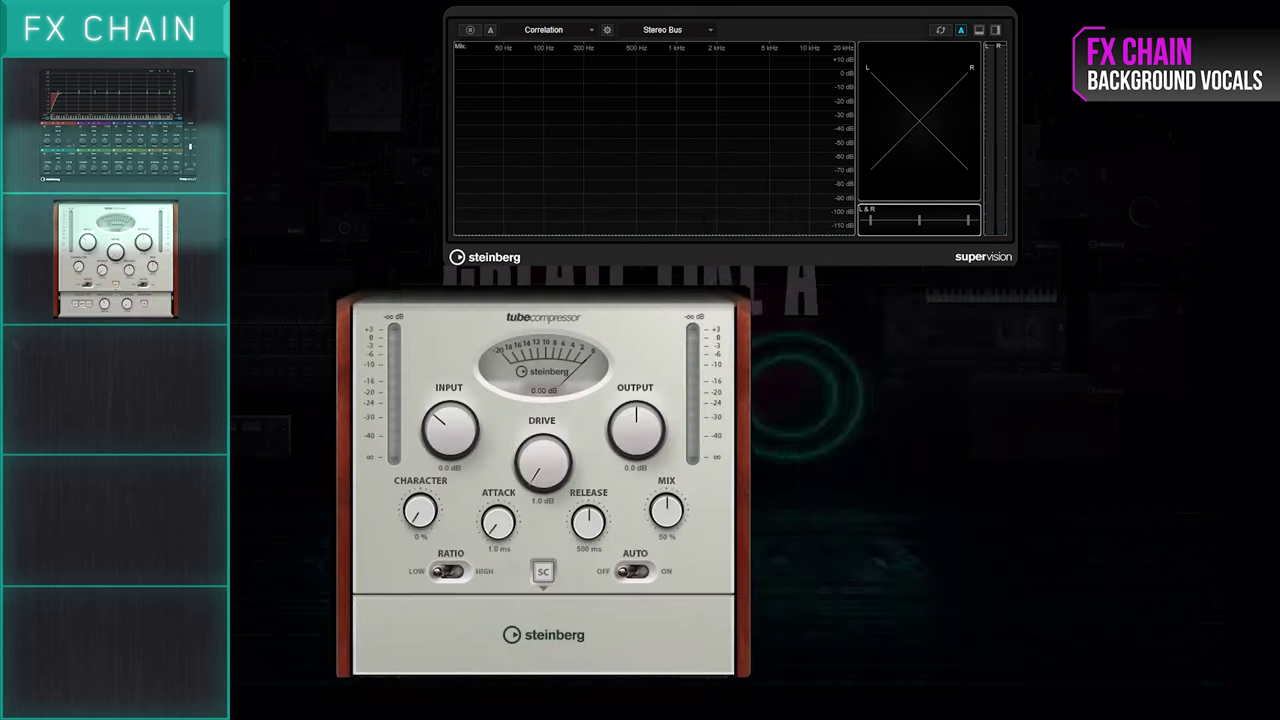
# Step: Load a preset into the Tube Compressor on the background vocals
pyautogui.click(809, 290)
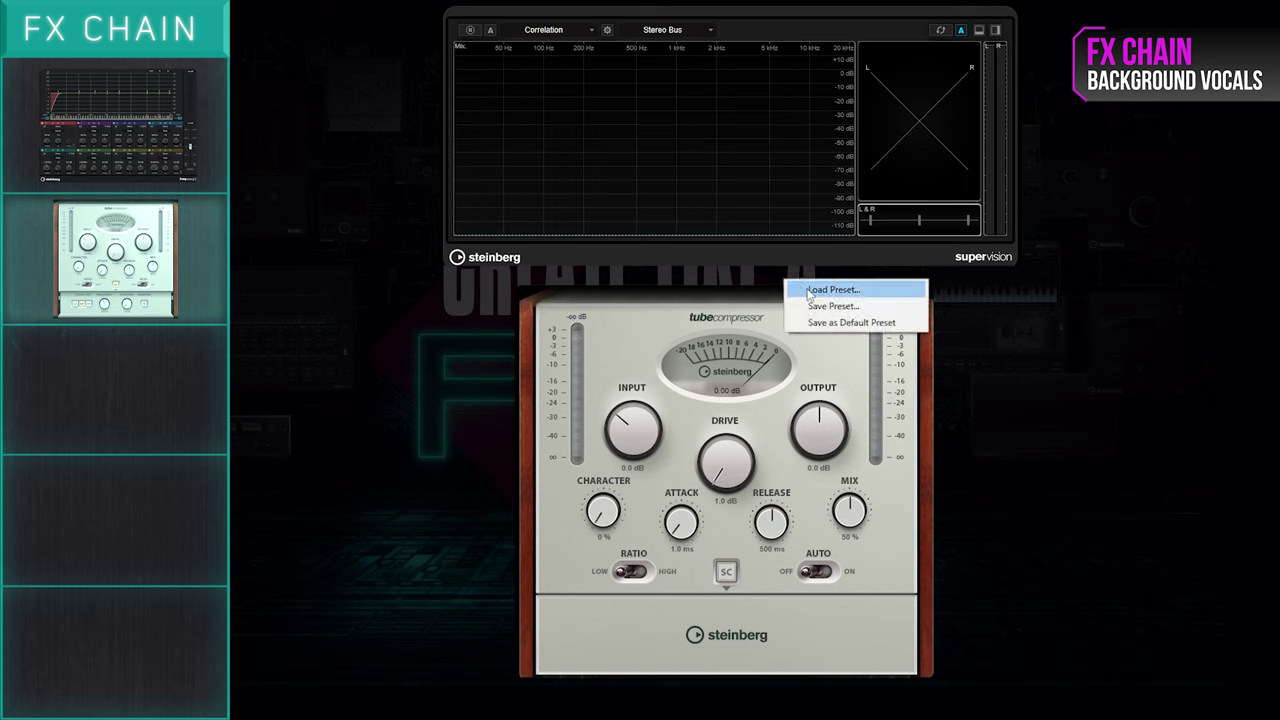
pyautogui.click(809, 290)
pyautogui.doubleClick(592, 357)
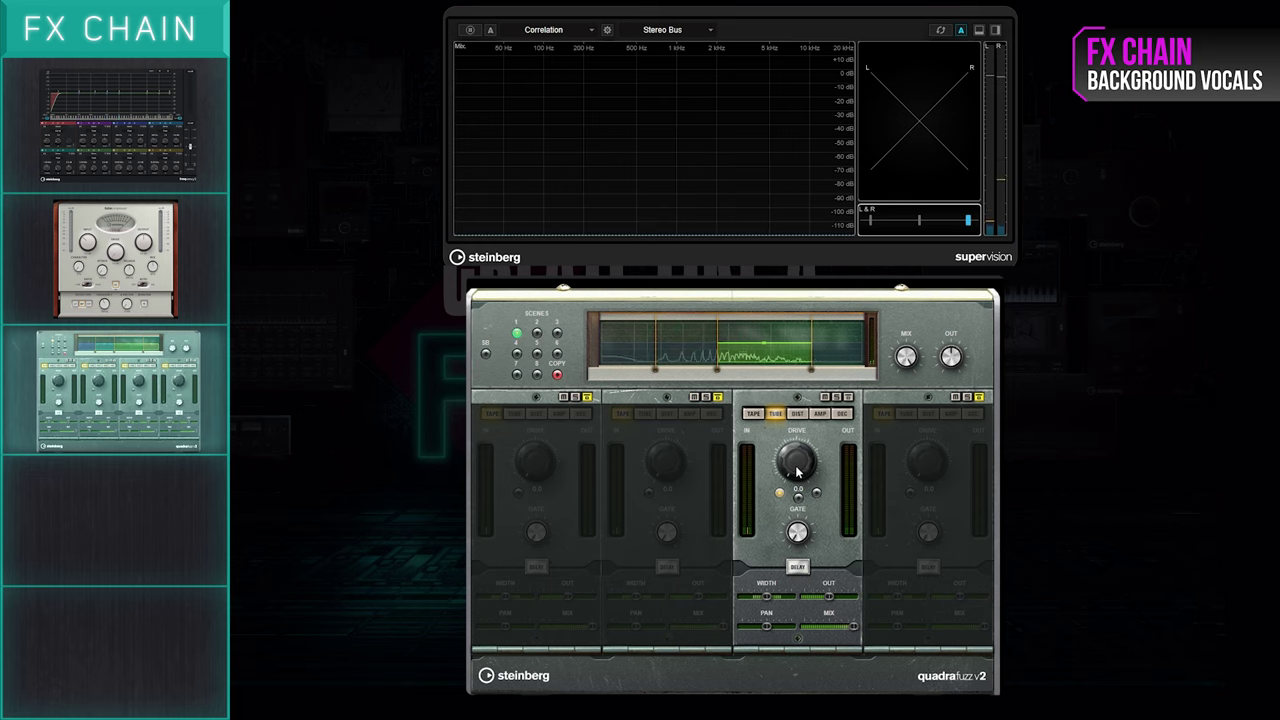
# Step: Raise the drive of the third band's tube saturation in Quadrafuzz v2
pyautogui.moveTo(797, 472); pyautogui.dragTo(812, 400)
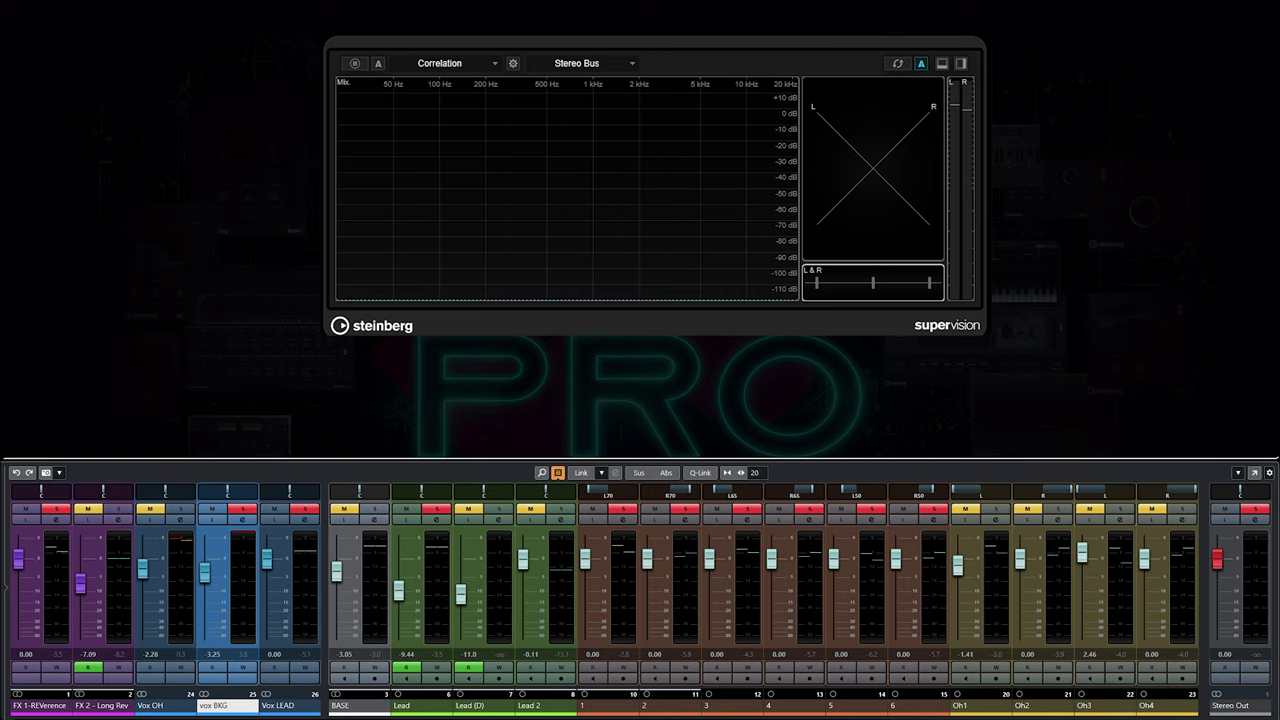
# Step: Play the vocals and lower the vox BKG group fader to -11.9 dB to sit it under the lead
pyautogui.press('space')
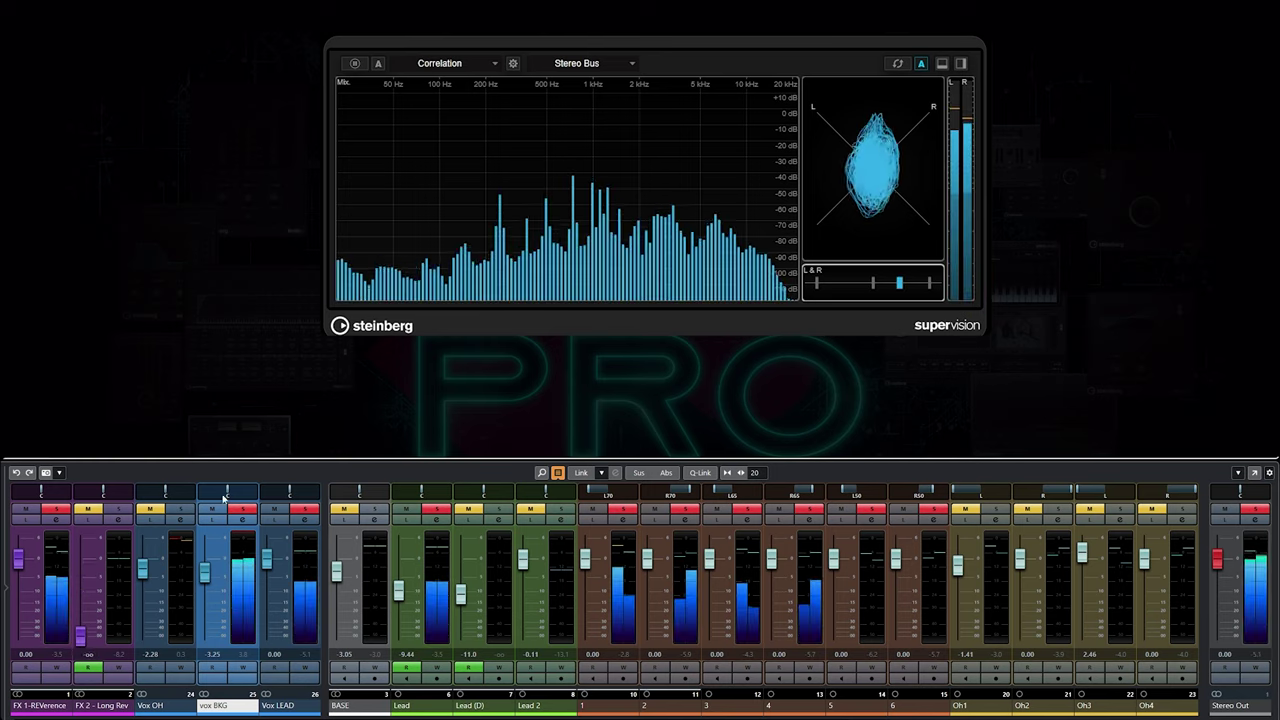
pyautogui.moveTo(204, 578)
pyautogui.mouseDown()
pyautogui.moveTo(203, 642)
pyautogui.moveTo(206, 597)
pyautogui.mouseUp()
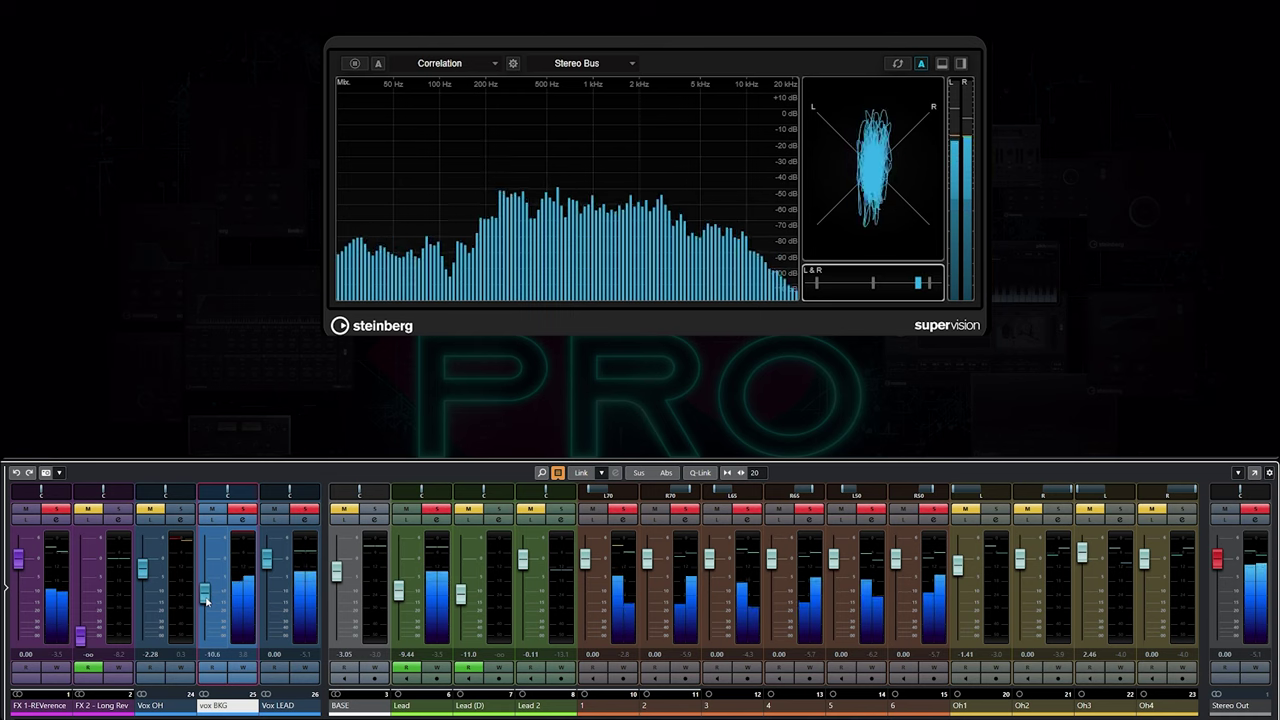
pyautogui.moveTo(207, 602); pyautogui.dragTo(207, 604)
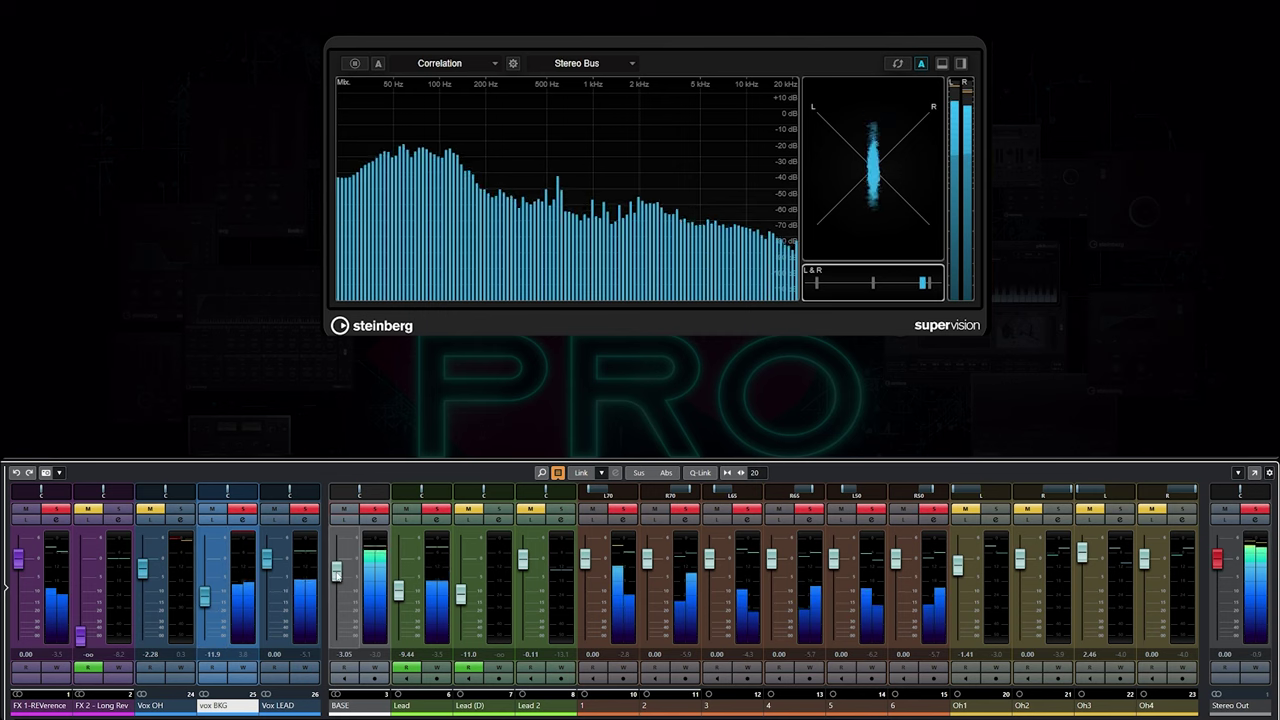
# Step: Balance the mix during playback by lowering the BASE channel to -5.95 dB and the Lead channel to -5.52 dB
pyautogui.moveTo(337, 573); pyautogui.dragTo(337, 574)
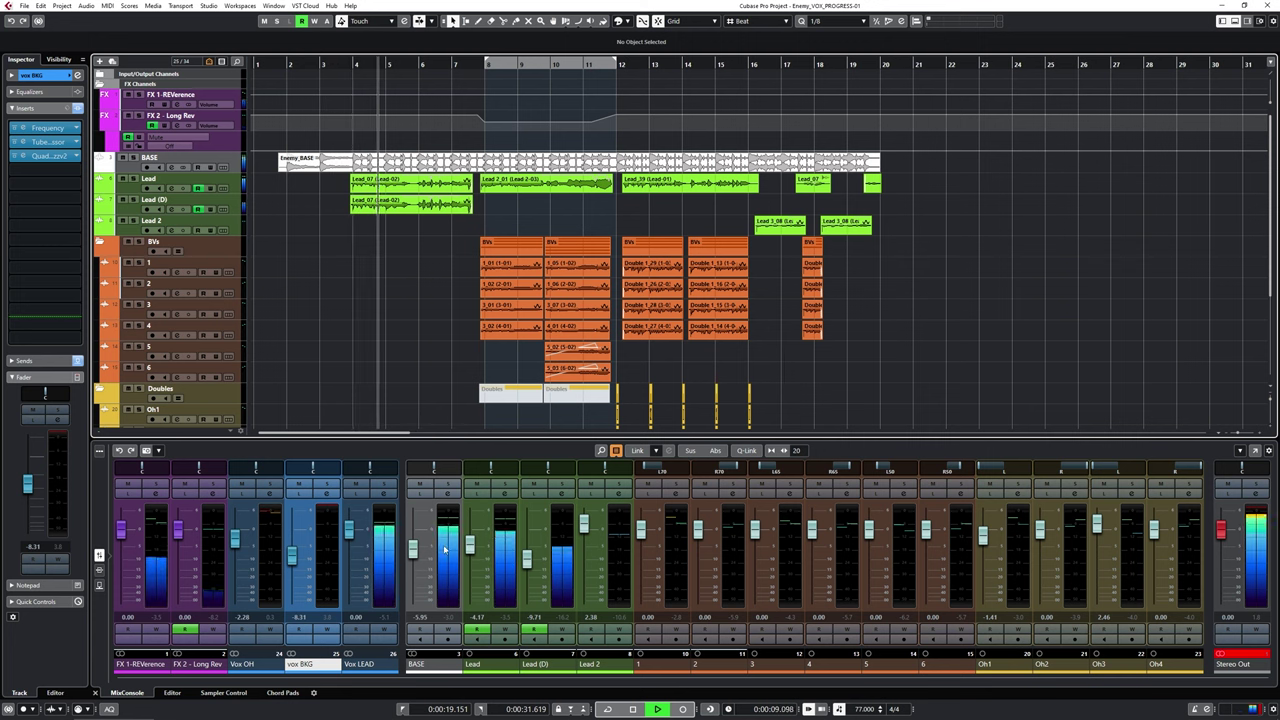
pyautogui.moveTo(470, 549); pyautogui.dragTo(471, 552)
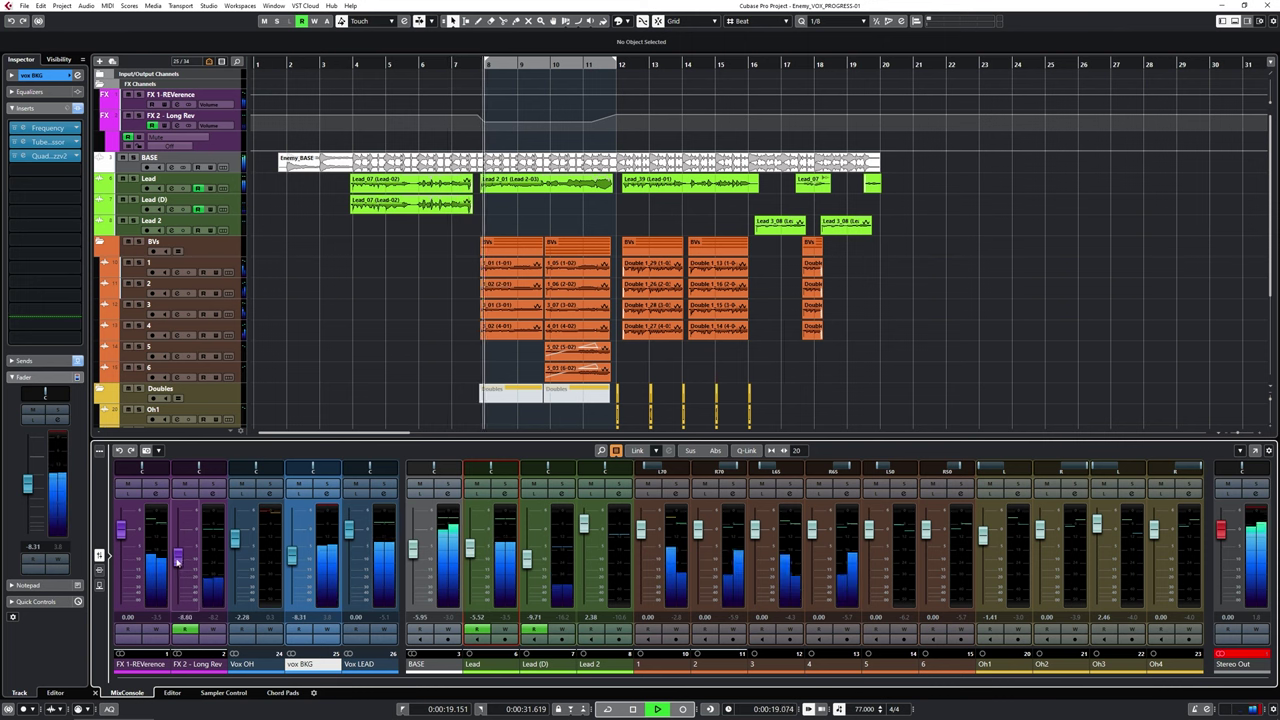
# Step: Lower the vox BKG group fader to -12.4 dB and pull down the Vox OH group fader during playback
pyautogui.moveTo(291, 555)
pyautogui.mouseDown()
pyautogui.moveTo(296, 613)
pyautogui.moveTo(295, 568)
pyautogui.mouseUp()
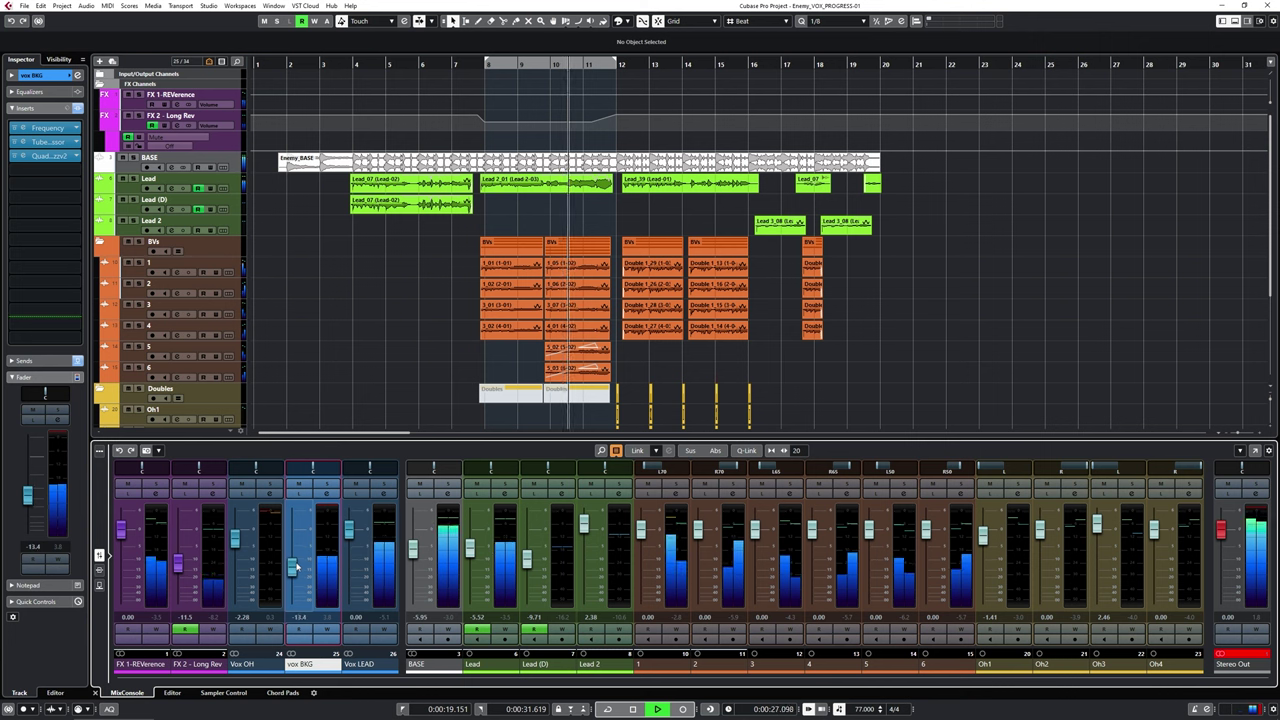
pyautogui.moveTo(296, 568); pyautogui.dragTo(296, 565)
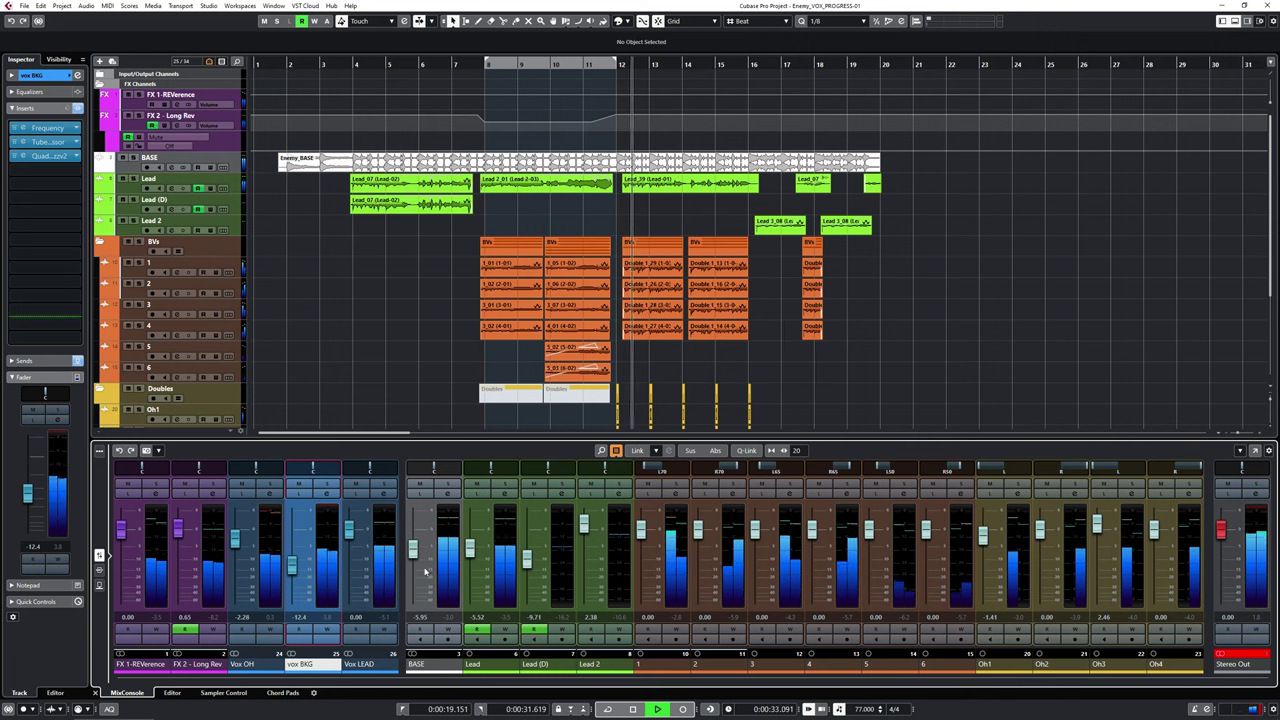
pyautogui.moveTo(235, 538); pyautogui.dragTo(236, 560)
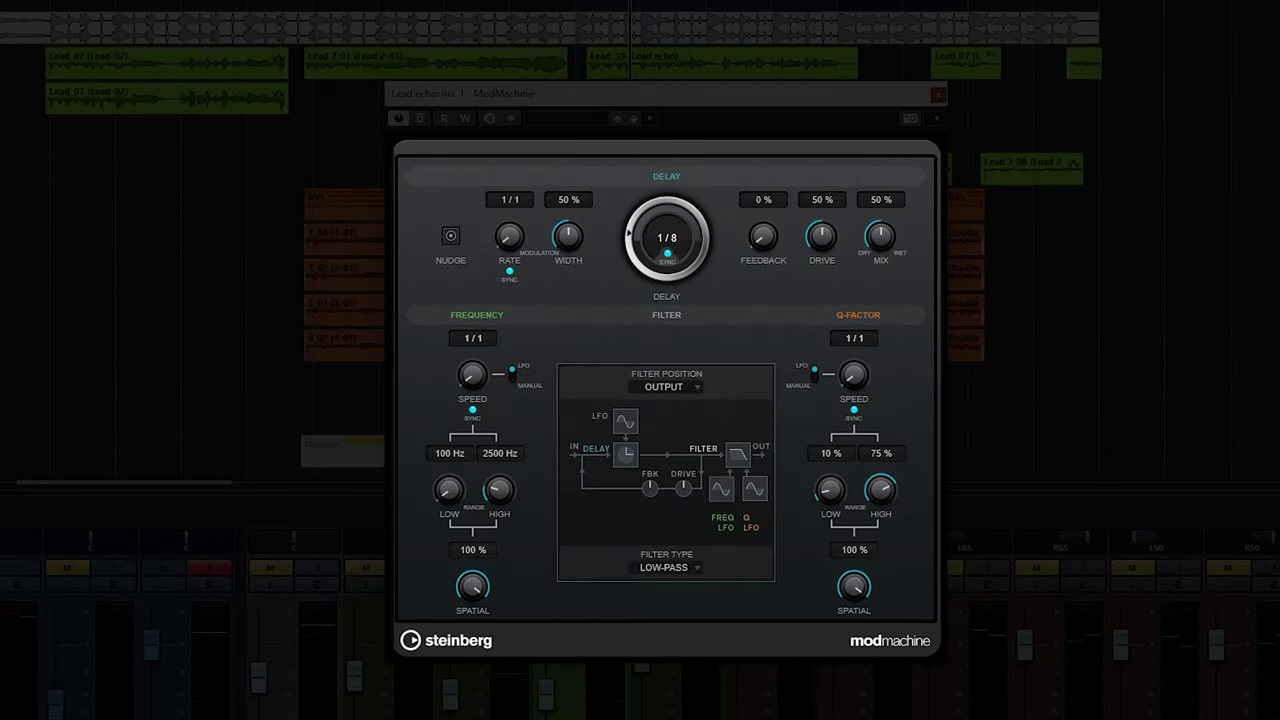
# Step: Set ModMachine on the Lead echo track to a synced 1/8 delay with 80% drive and 95% mix
pyautogui.click(668, 260)
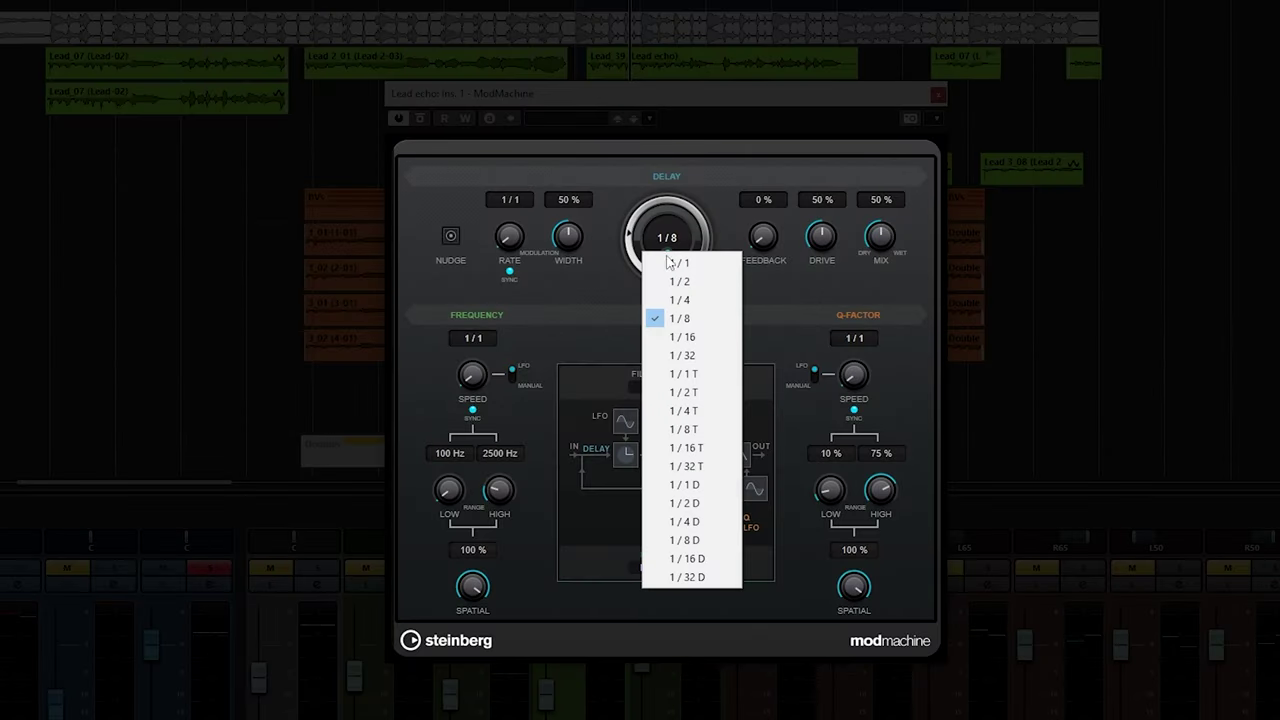
pyautogui.click(680, 320)
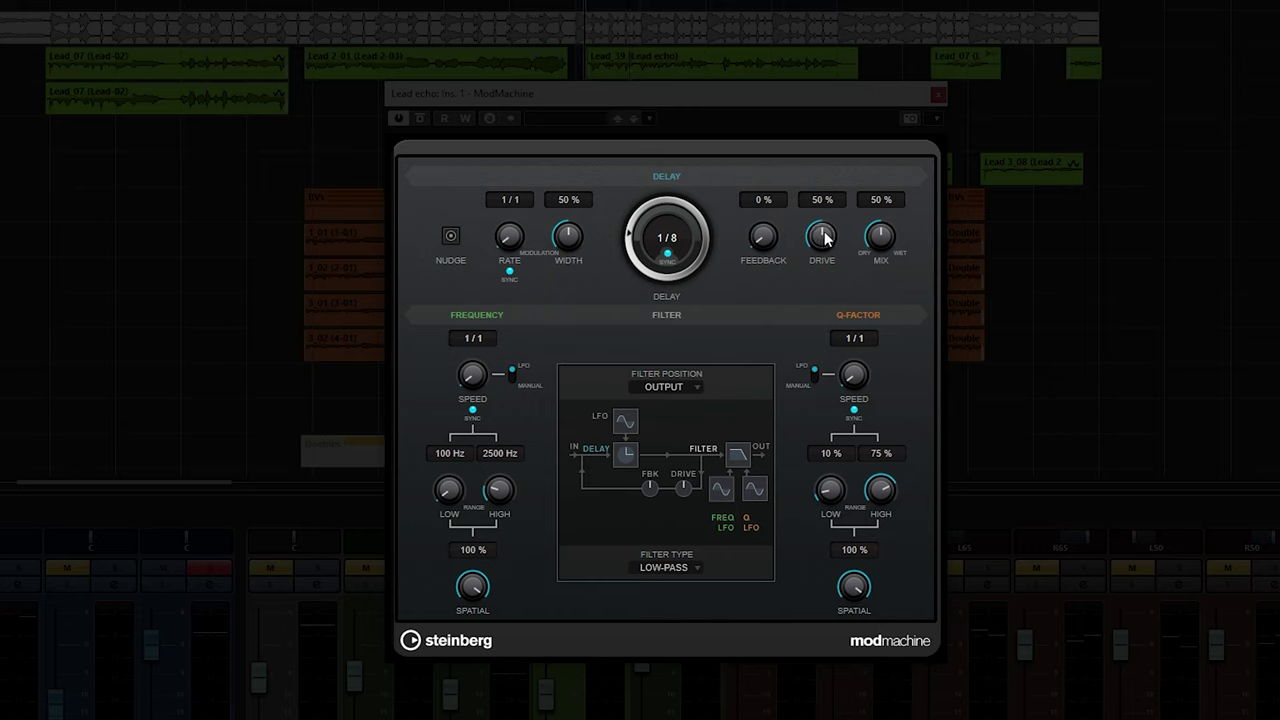
pyautogui.moveTo(825, 236); pyautogui.dragTo(826, 231)
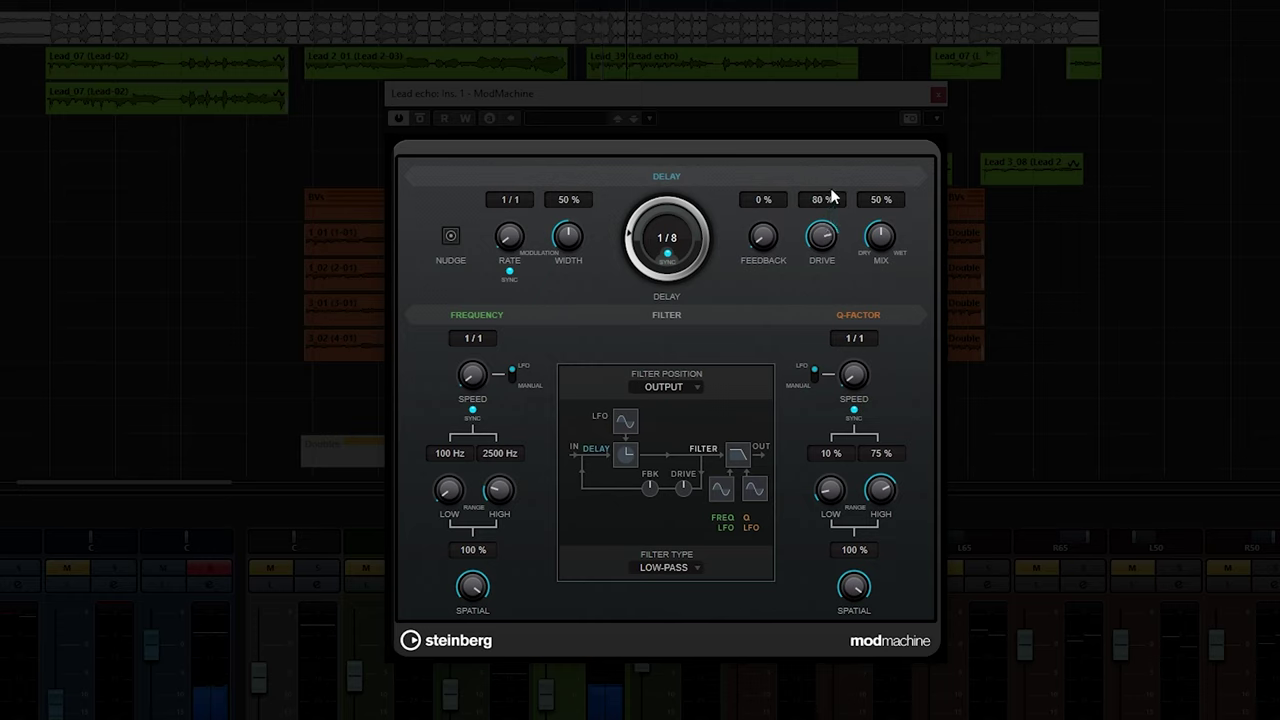
pyautogui.moveTo(881, 208); pyautogui.dragTo(884, 159)
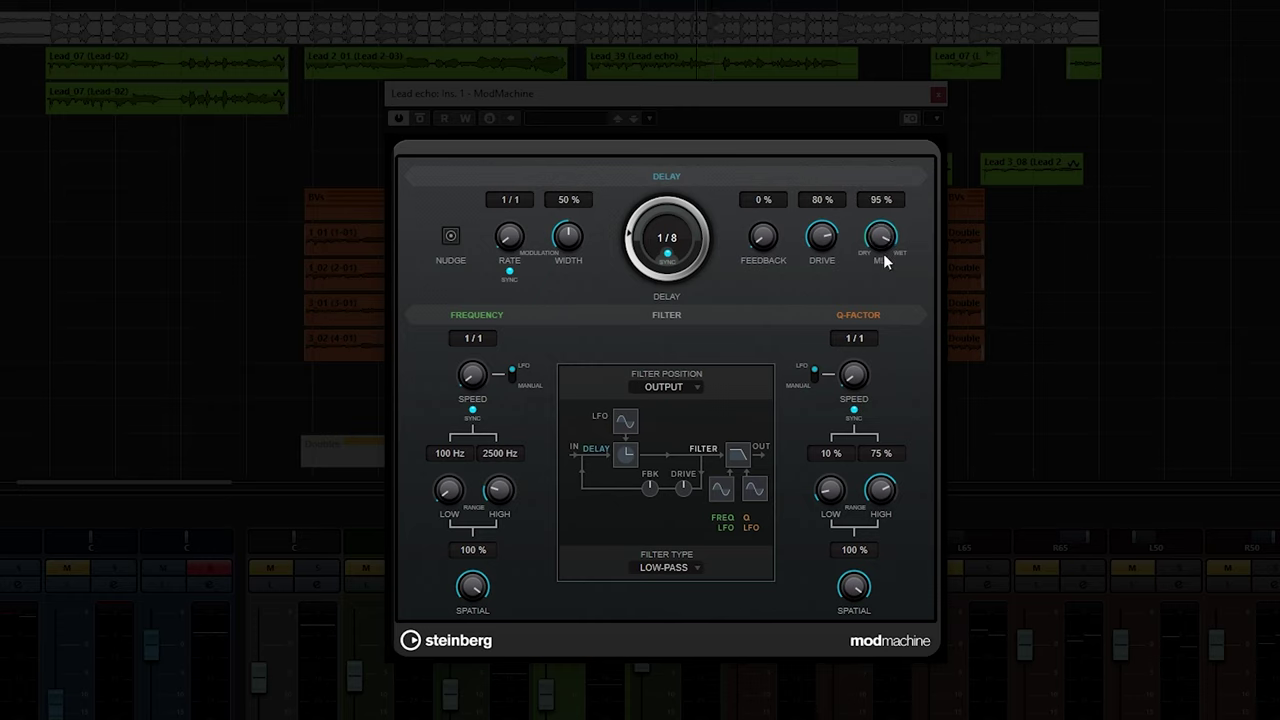
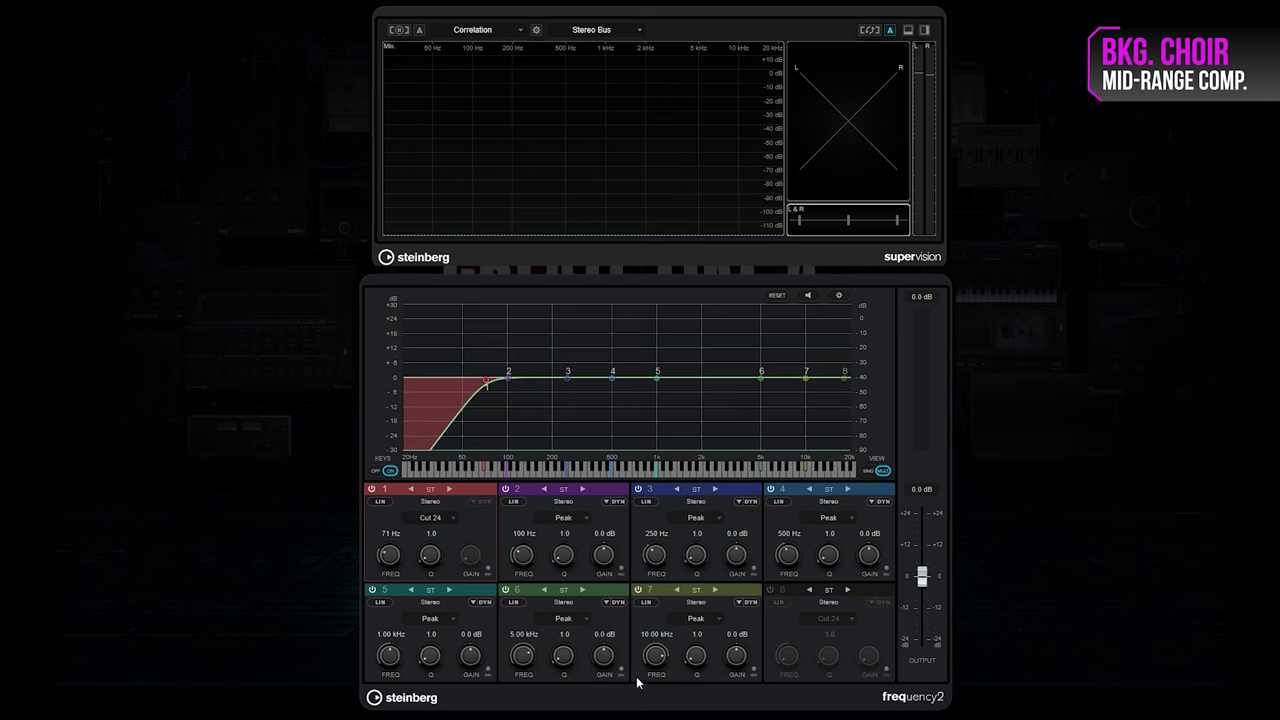
# Step: Play the background choir and cut band 5 of the Frequency EQ by -7.2 dB at about 1.01 kHz
pyautogui.press('space')
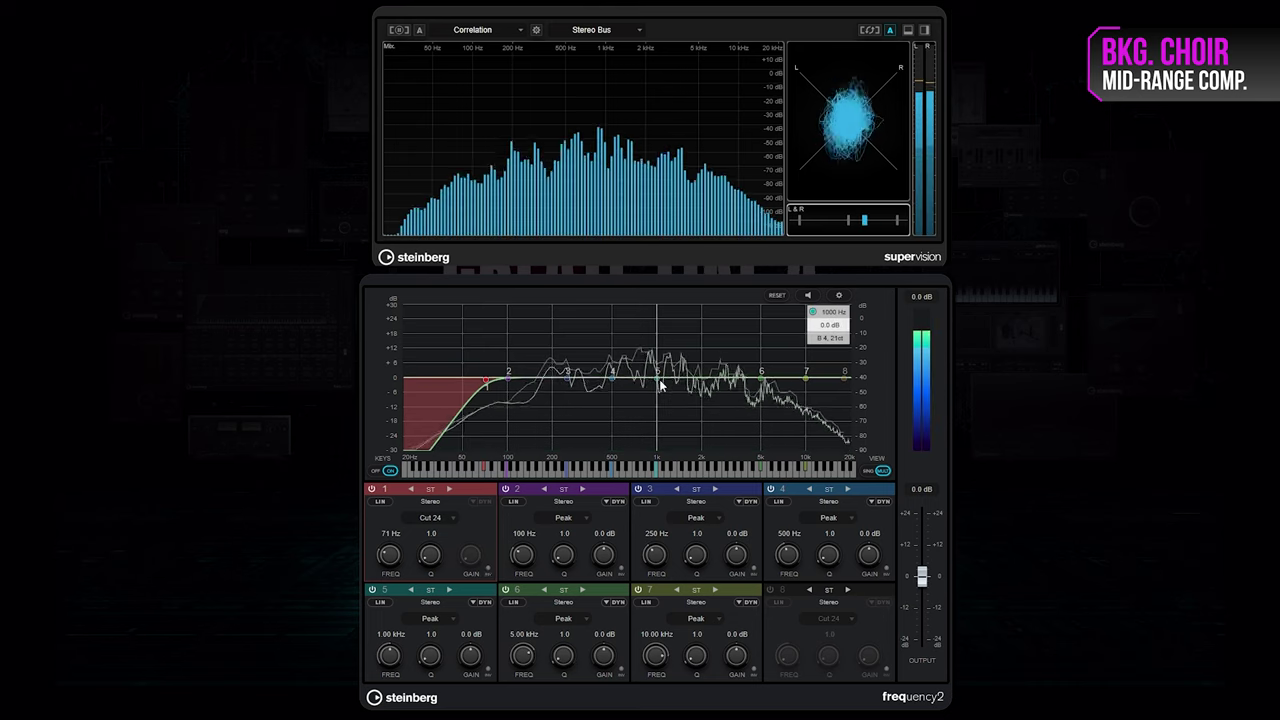
pyautogui.moveTo(660, 385); pyautogui.dragTo(659, 399)
pyautogui.press('space')
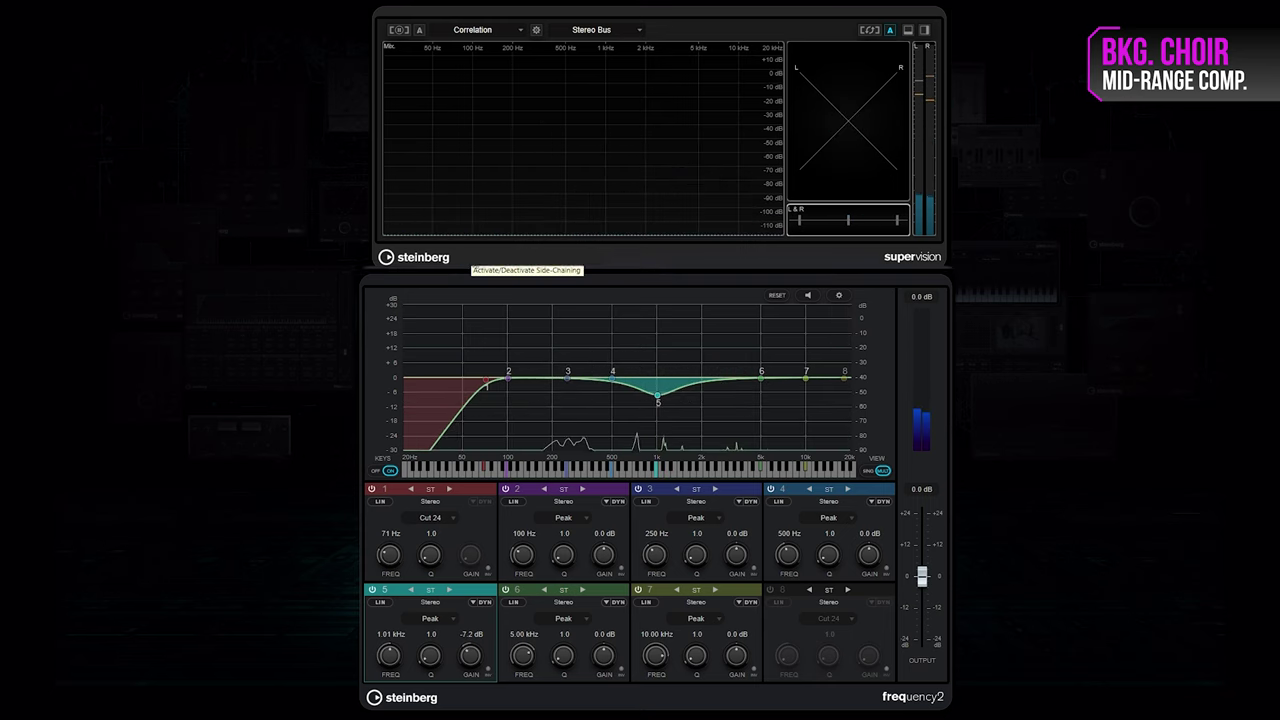
# Step: Activate side-chaining for Frequency and enable band 5's dynamics with Side-Chain 1 as the side-chain input
pyautogui.click(473, 259)
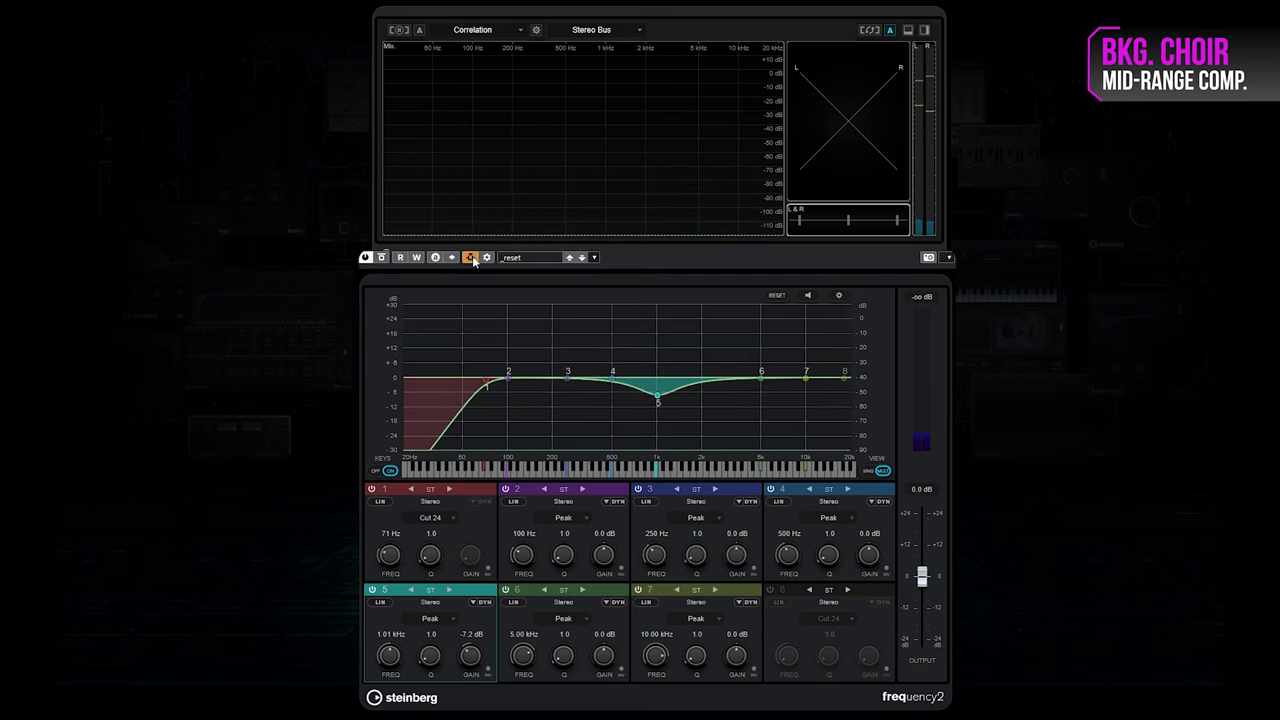
pyautogui.click(487, 591)
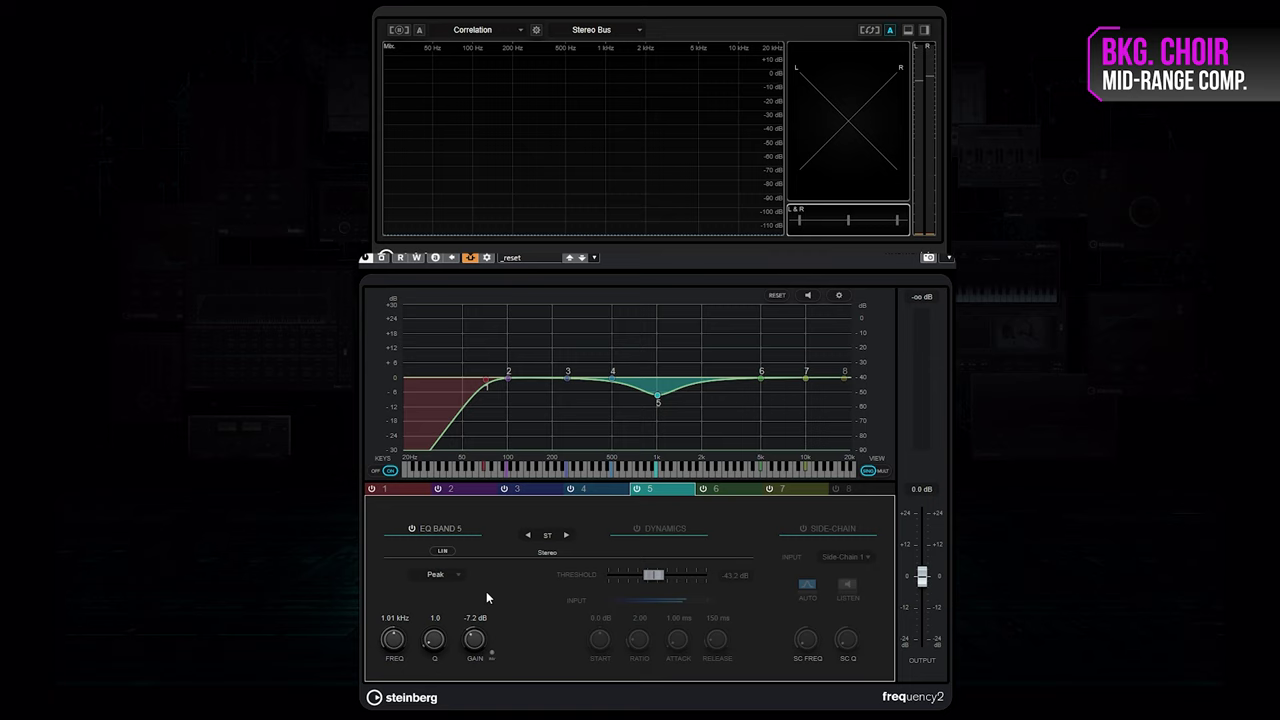
pyautogui.click(637, 528)
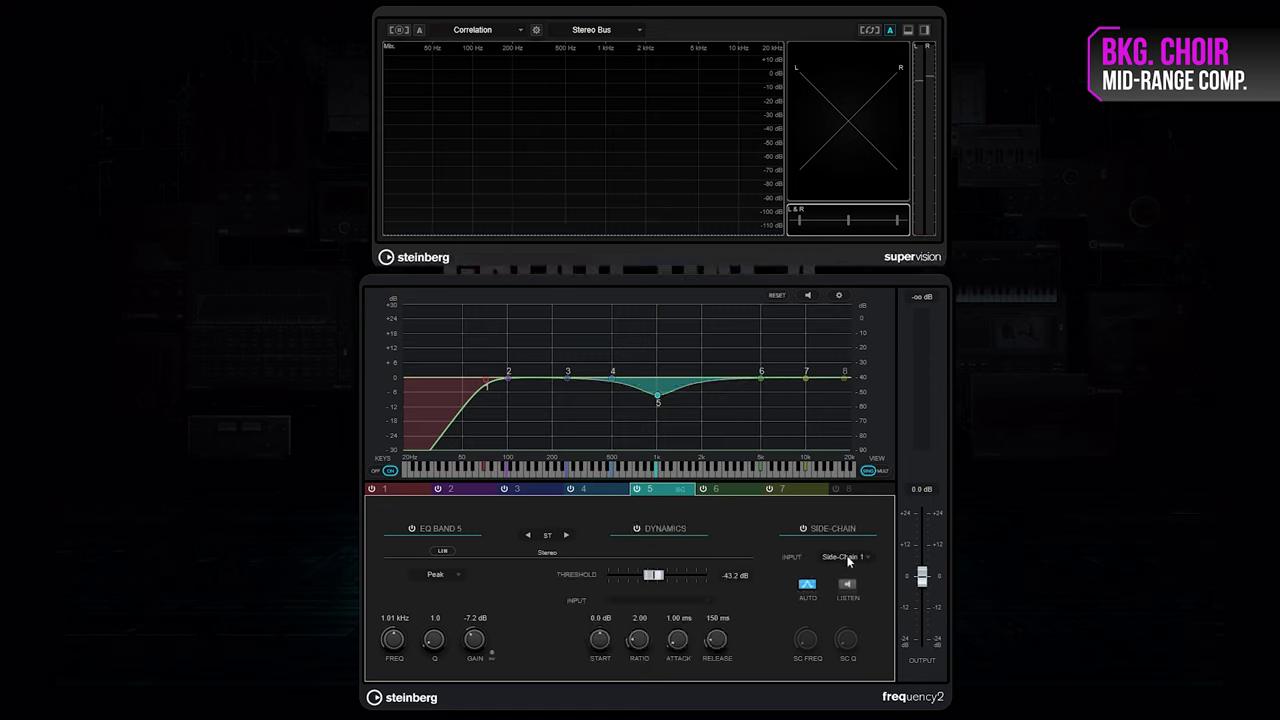
pyautogui.click(846, 557)
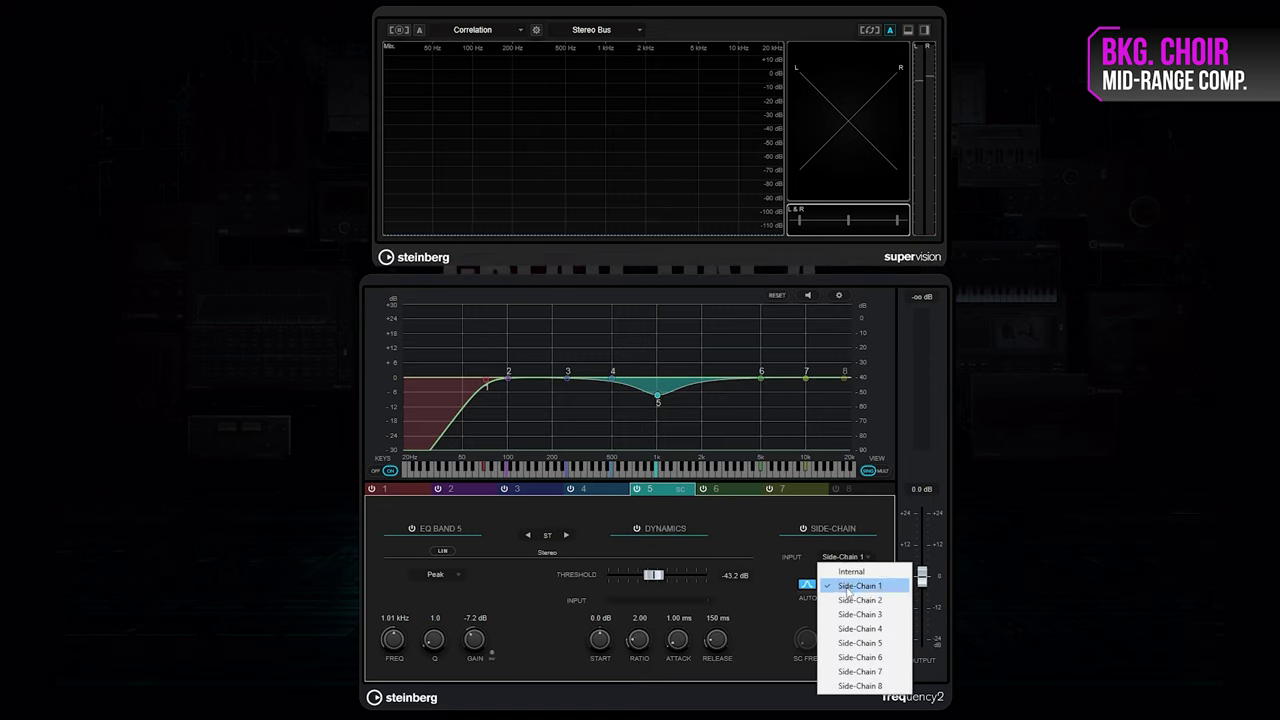
pyautogui.click(848, 588)
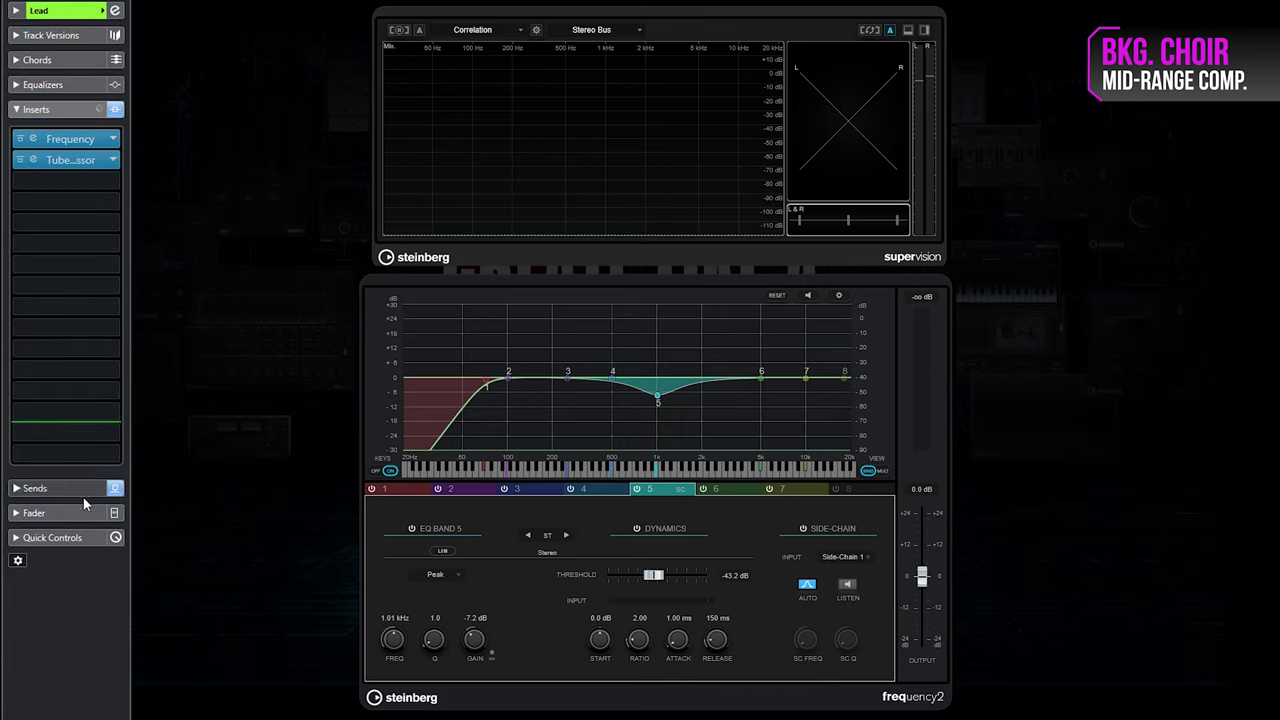
# Step: Add and enable a send from the Lead track to the vox BKG Frequency SC In (1) side-chain
pyautogui.click(81, 490)
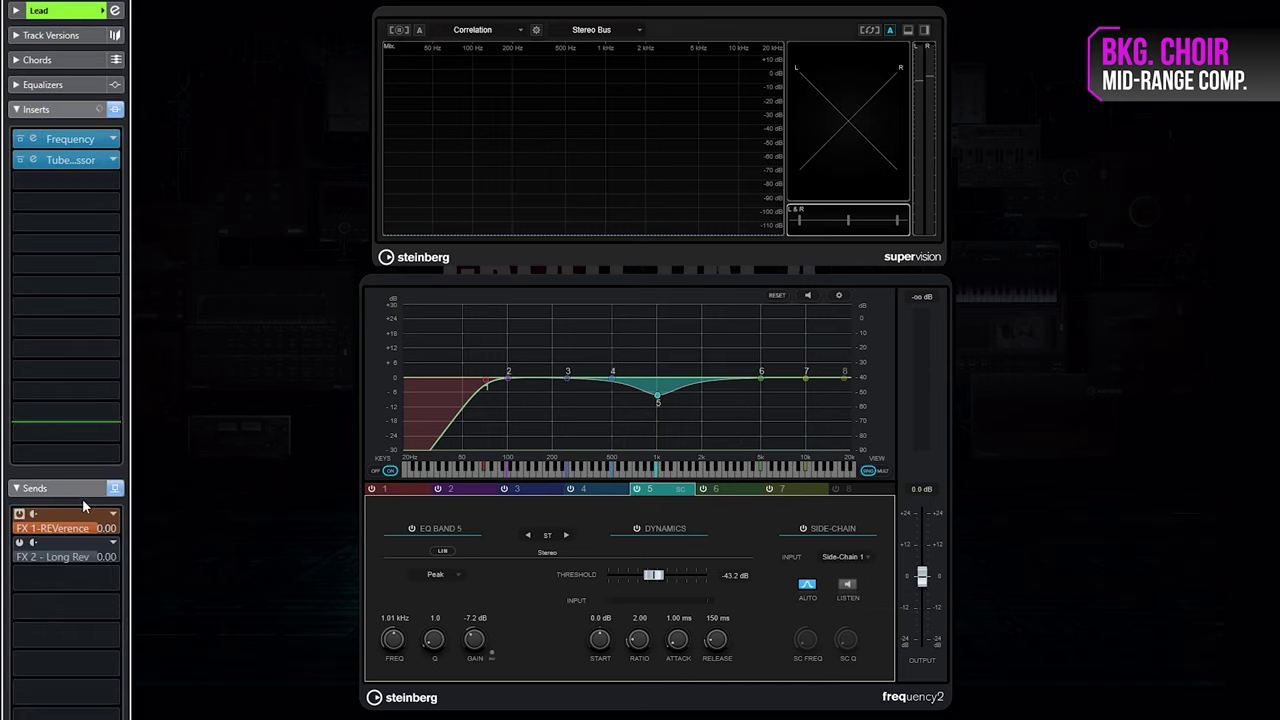
pyautogui.click(81, 522)
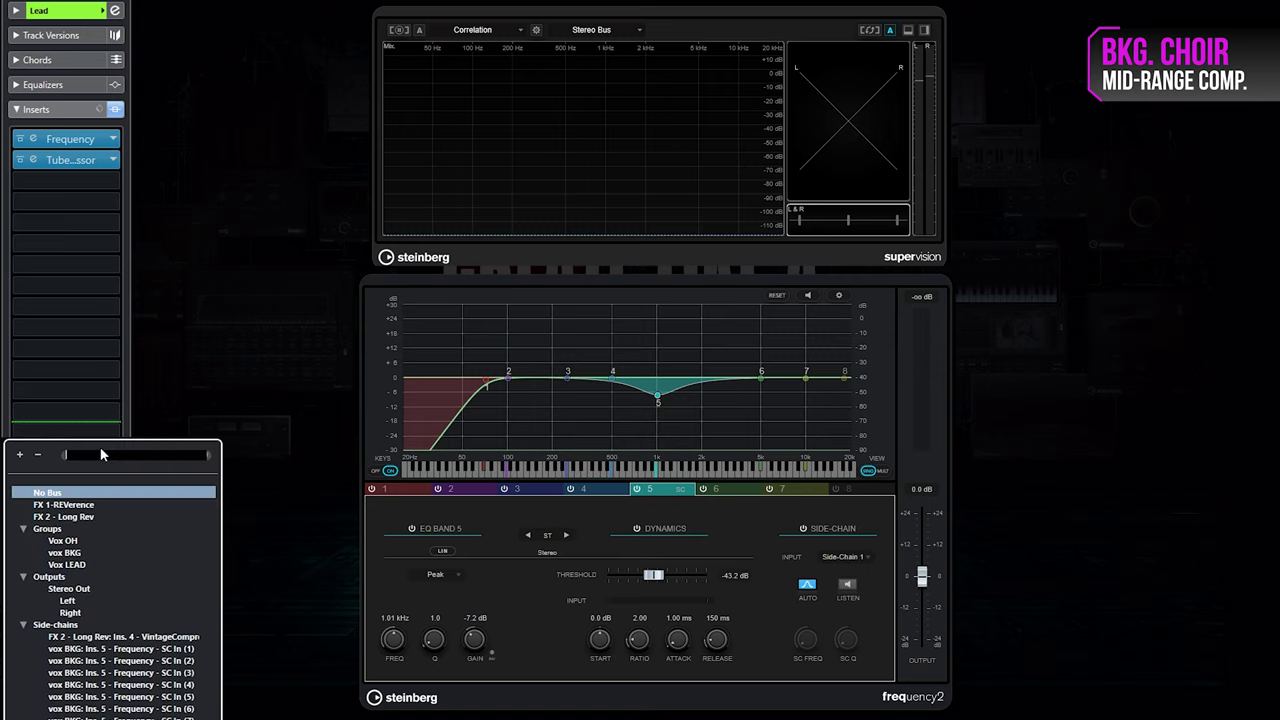
pyautogui.click(92, 651)
pyautogui.click(20, 571)
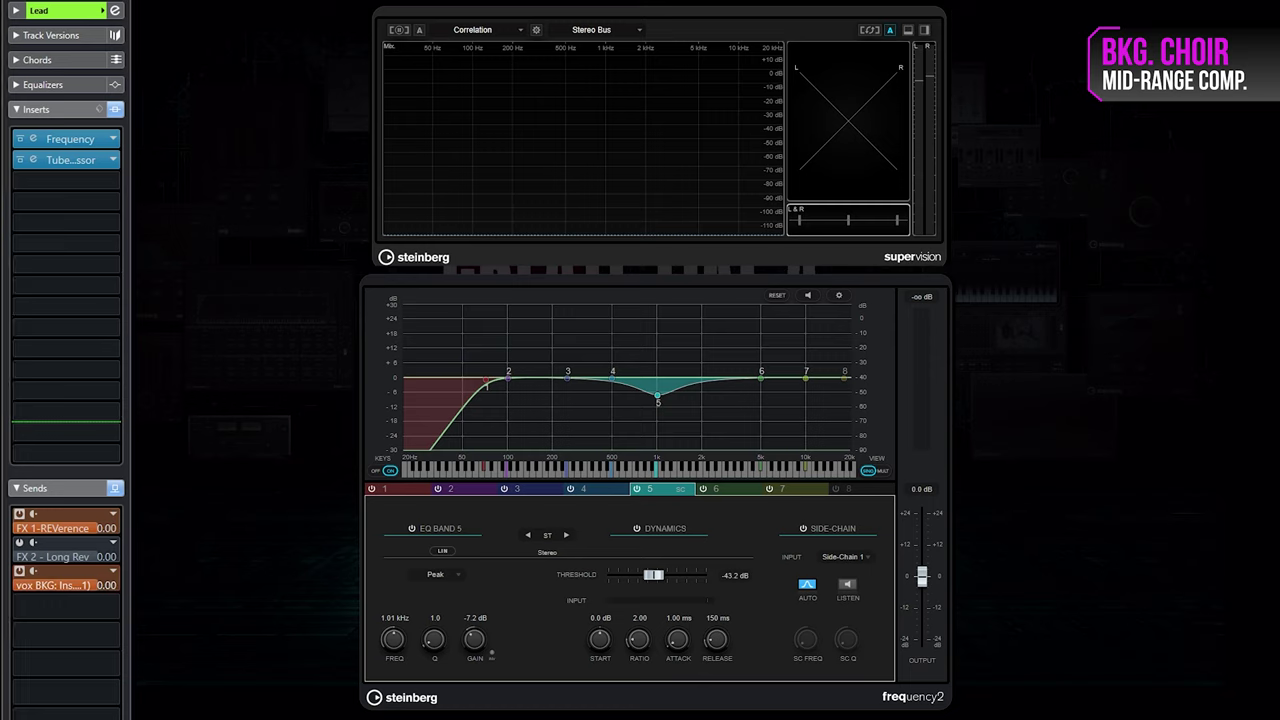
# Step: During playback, deepen band 5's cut to -12.5 dB and adjust its dynamics threshold around -38.9 dB, comparing against a 0 dB threshold
pyautogui.press('space')
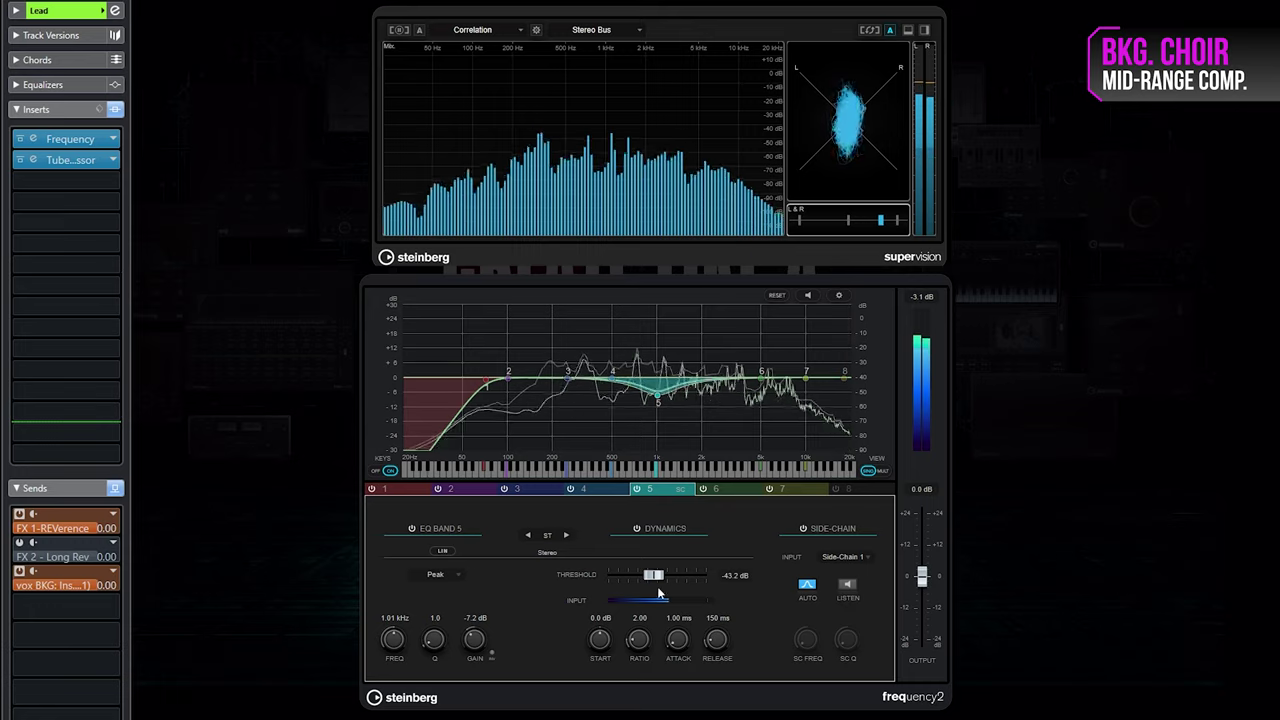
pyautogui.moveTo(653, 575)
pyautogui.mouseDown()
pyautogui.moveTo(745, 578)
pyautogui.moveTo(652, 578)
pyautogui.mouseUp()
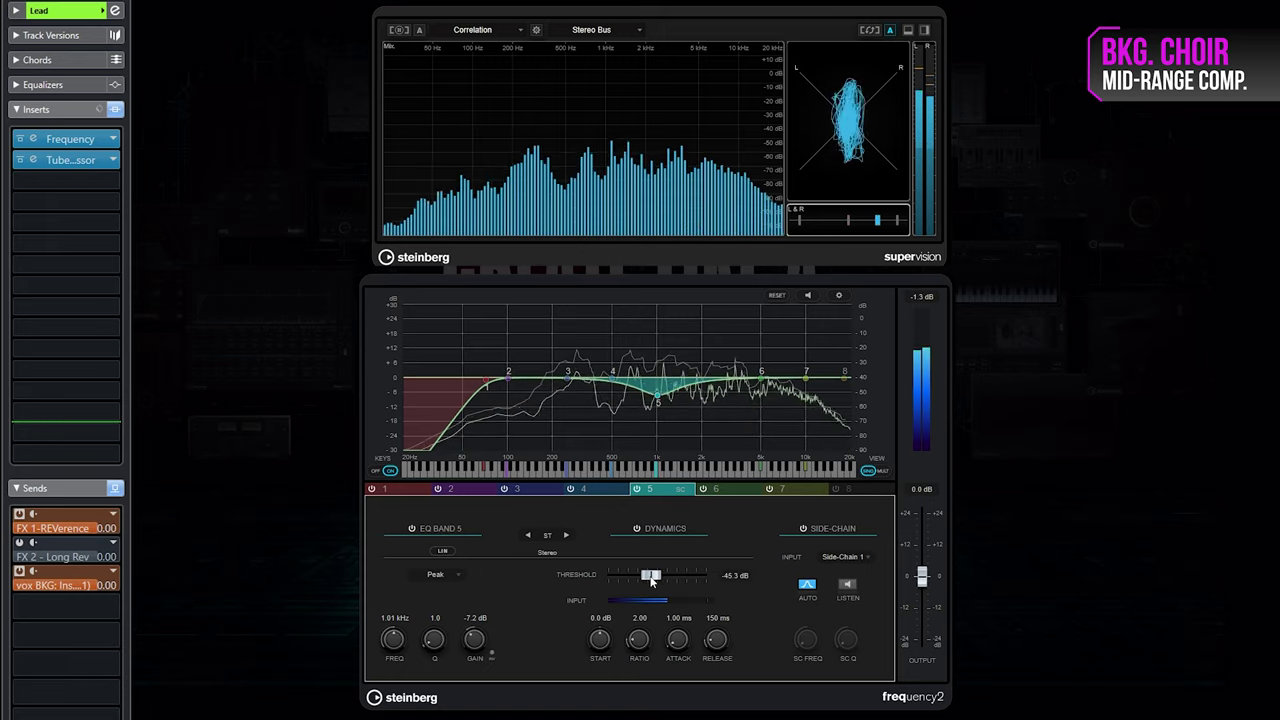
pyautogui.moveTo(657, 393)
pyautogui.moveTo(657, 393); pyautogui.dragTo(657, 411)
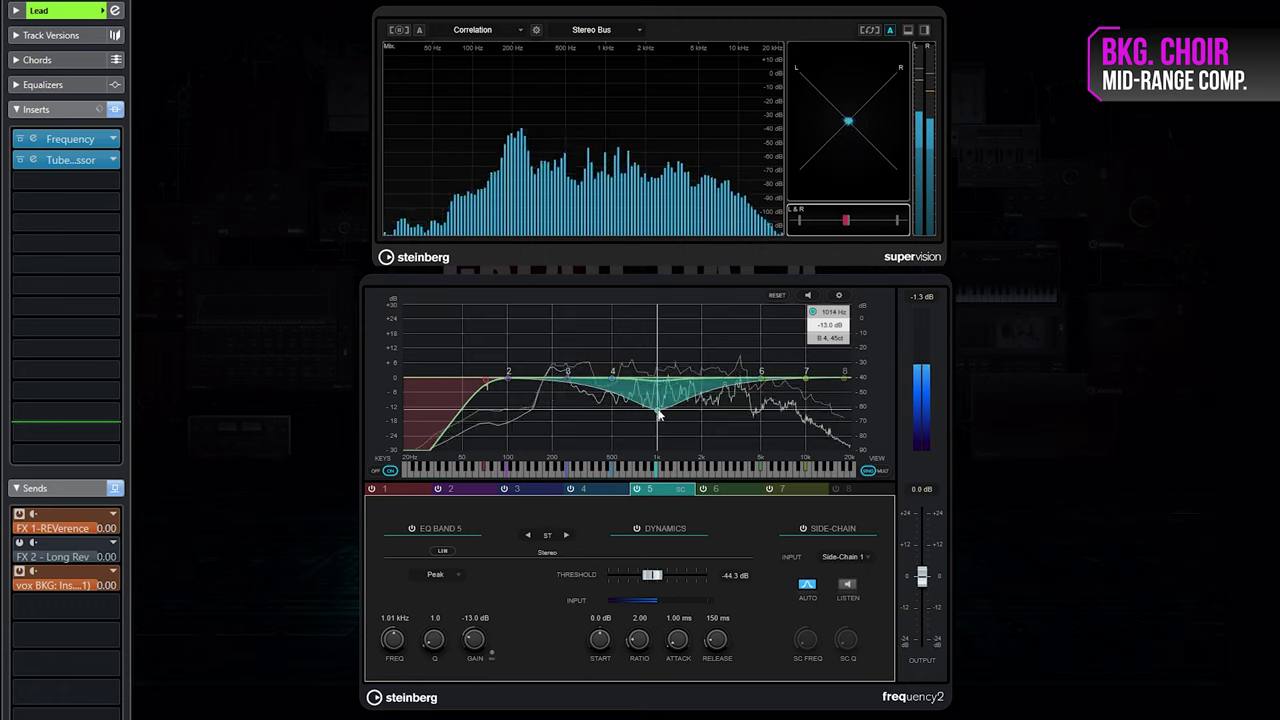
pyautogui.moveTo(656, 578); pyautogui.dragTo(663, 578)
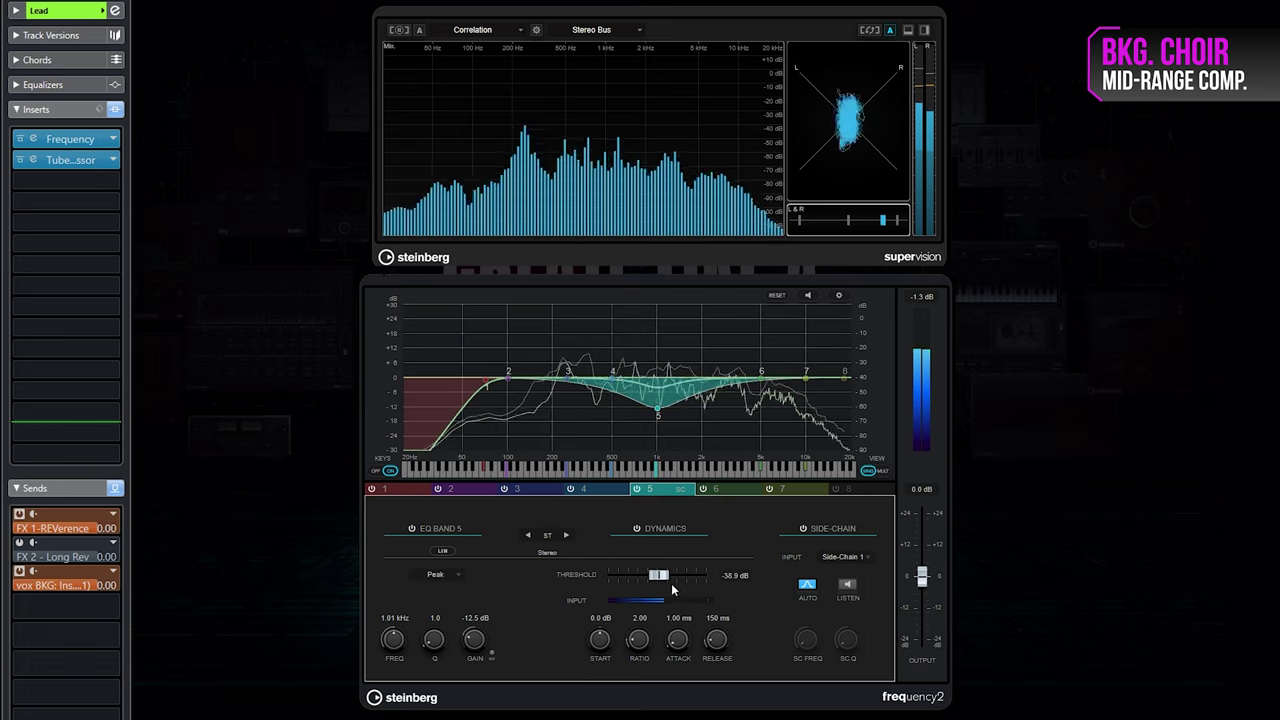
pyautogui.moveTo(658, 575); pyautogui.dragTo(775, 576)
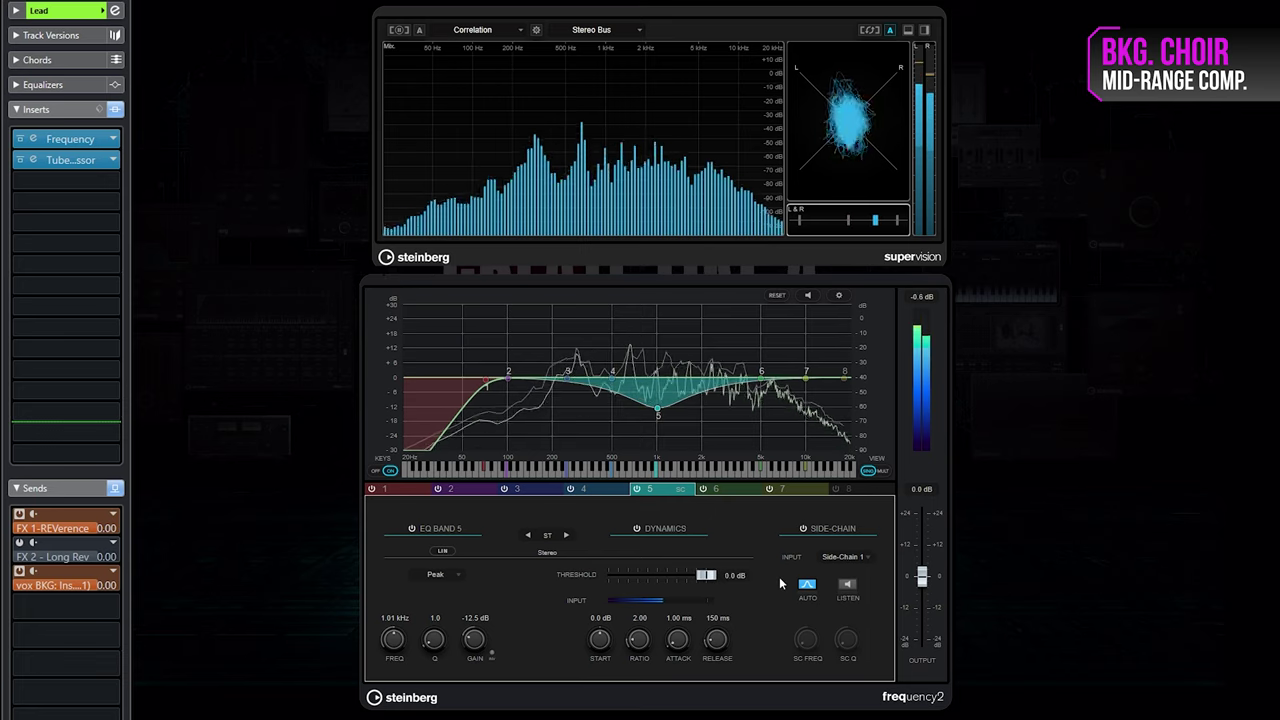
pyautogui.moveTo(706, 576); pyautogui.dragTo(661, 578)
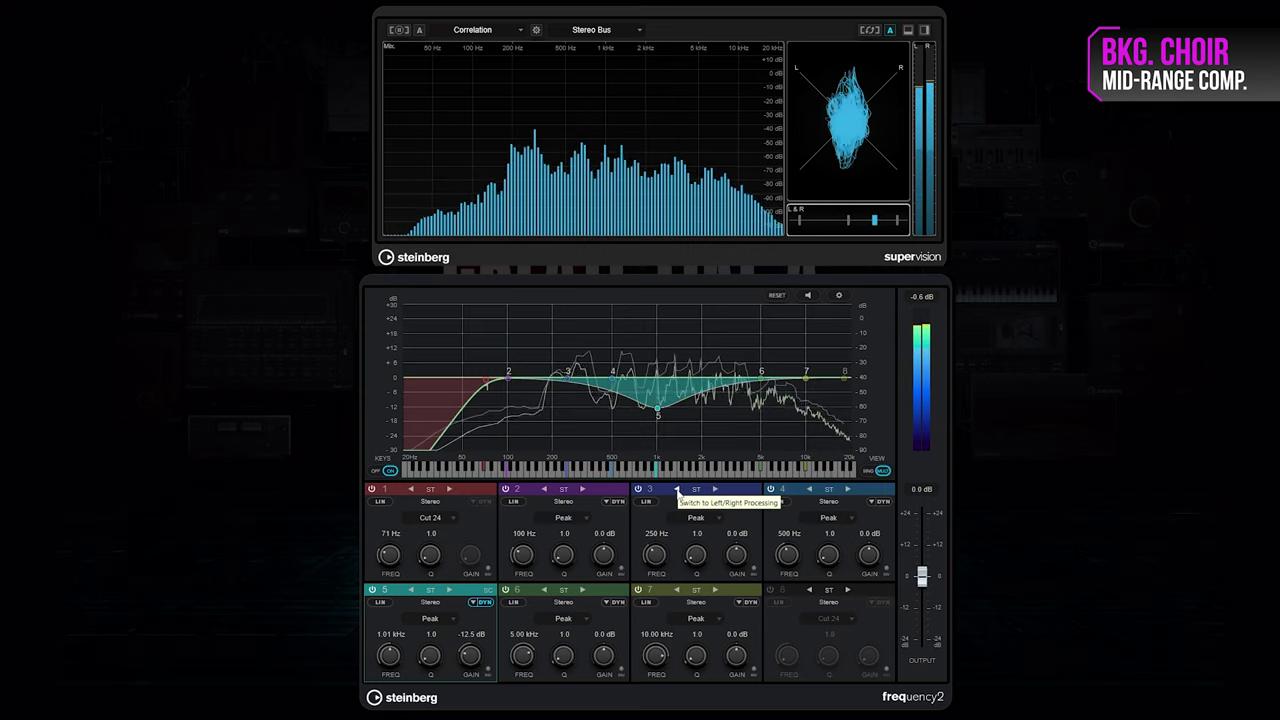
# Step: Switch band 5 to Mid/Side processing, set its Mid cut to about -9.8 dB near 994 Hz, and fine-tune the threshold
pyautogui.click(449, 591)
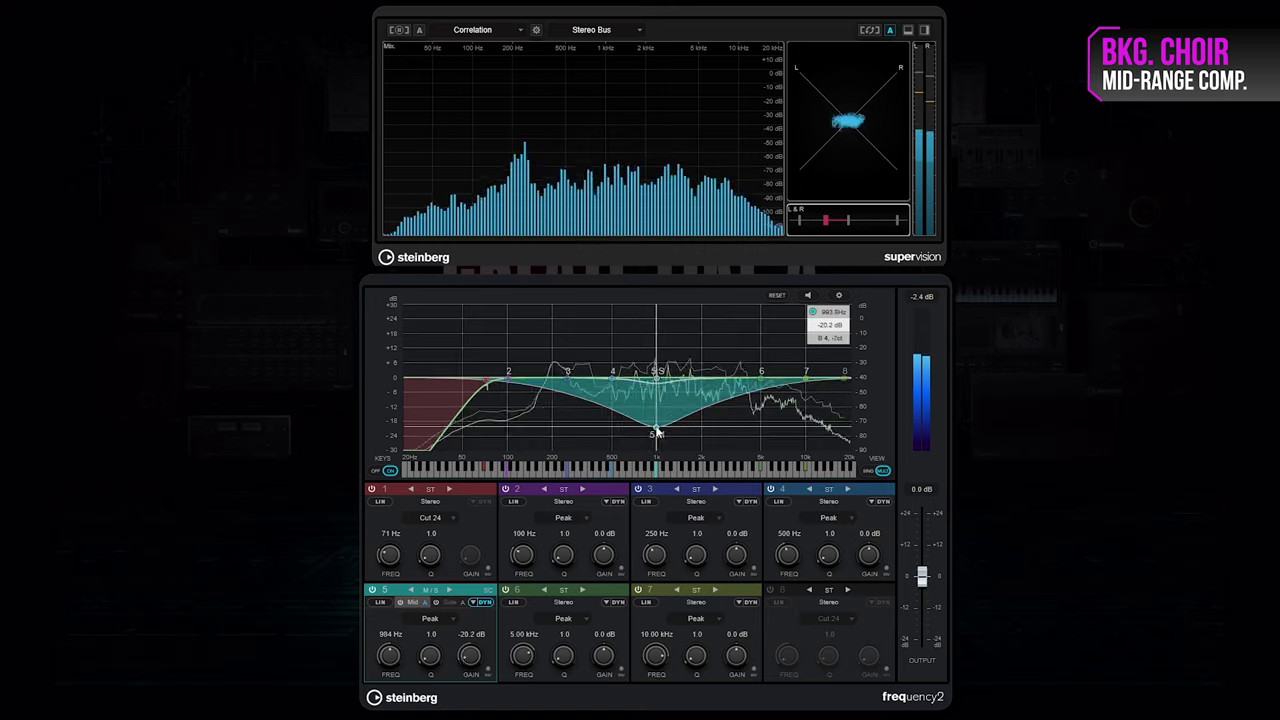
pyautogui.moveTo(656, 432); pyautogui.dragTo(659, 411)
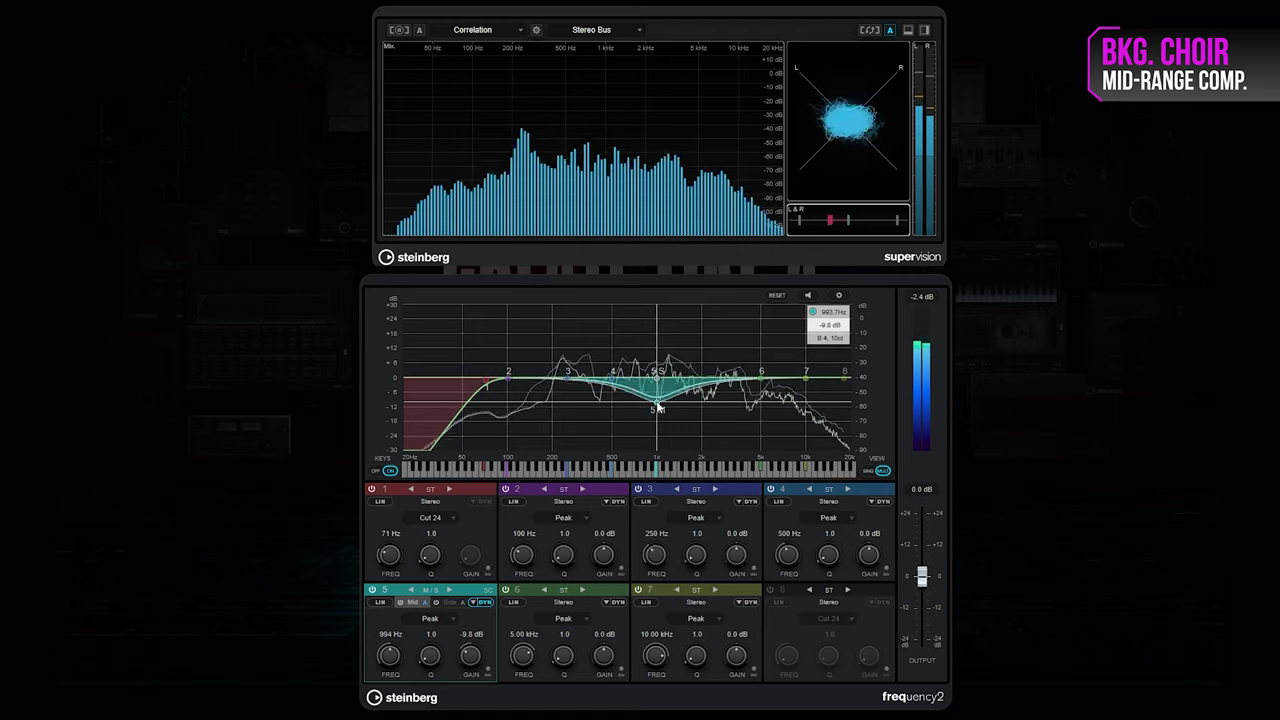
pyautogui.moveTo(668, 580); pyautogui.dragTo(657, 581)
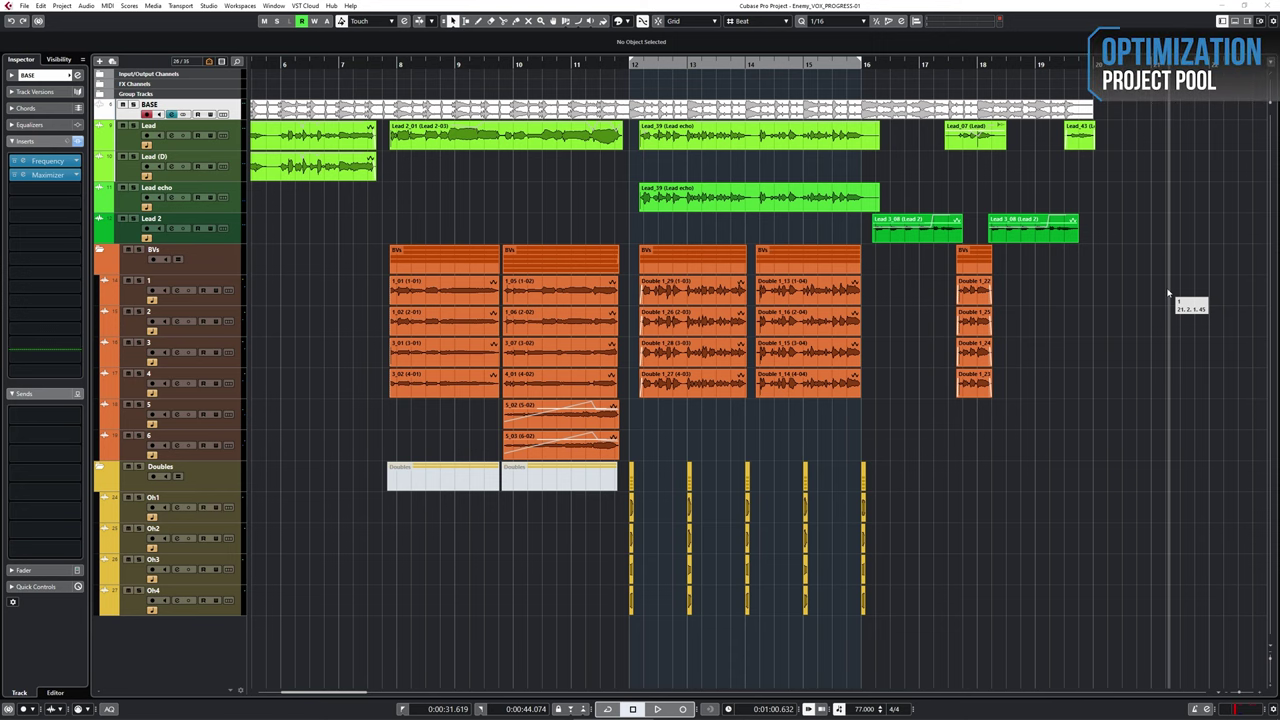
# Step: Open the project pool, look through its audio files, and bring up the Convert Files options for the first clip
pyautogui.hotkey('ctrl', 'p')
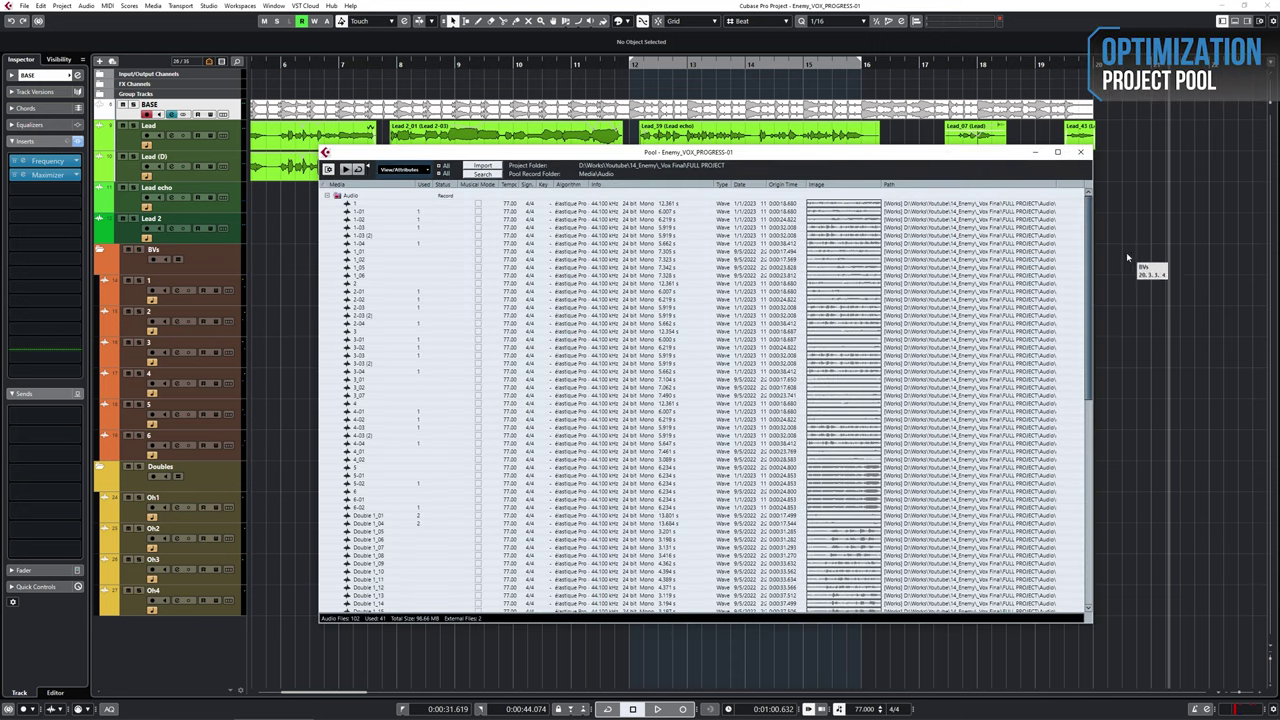
pyautogui.moveTo(1089, 215); pyautogui.dragTo(1131, 428)
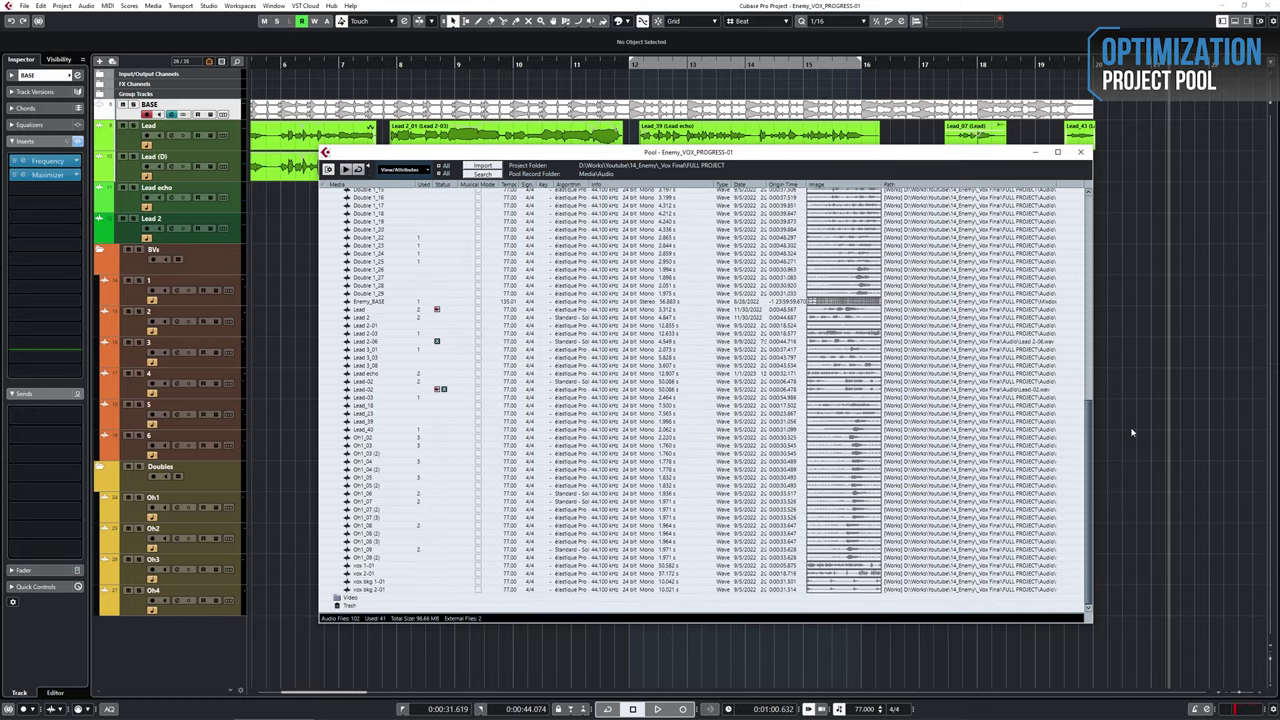
pyautogui.moveTo(1131, 432); pyautogui.dragTo(1116, 208)
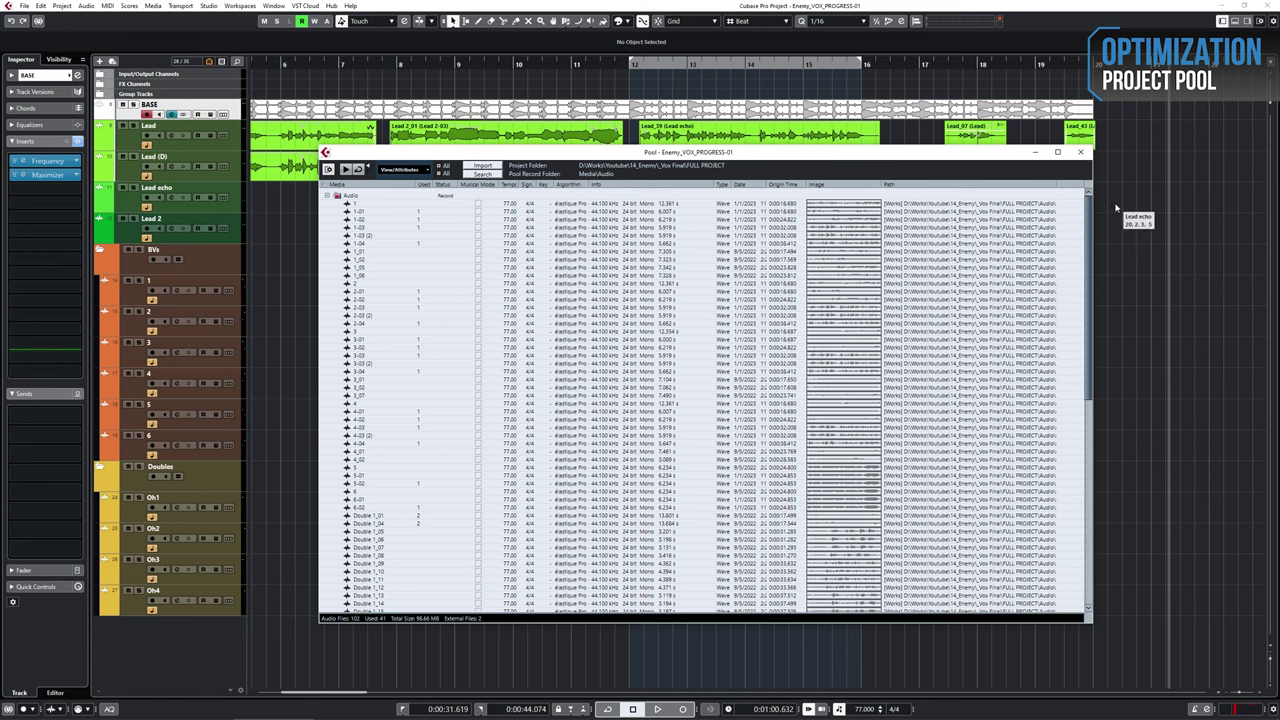
pyautogui.rightClick(568, 206)
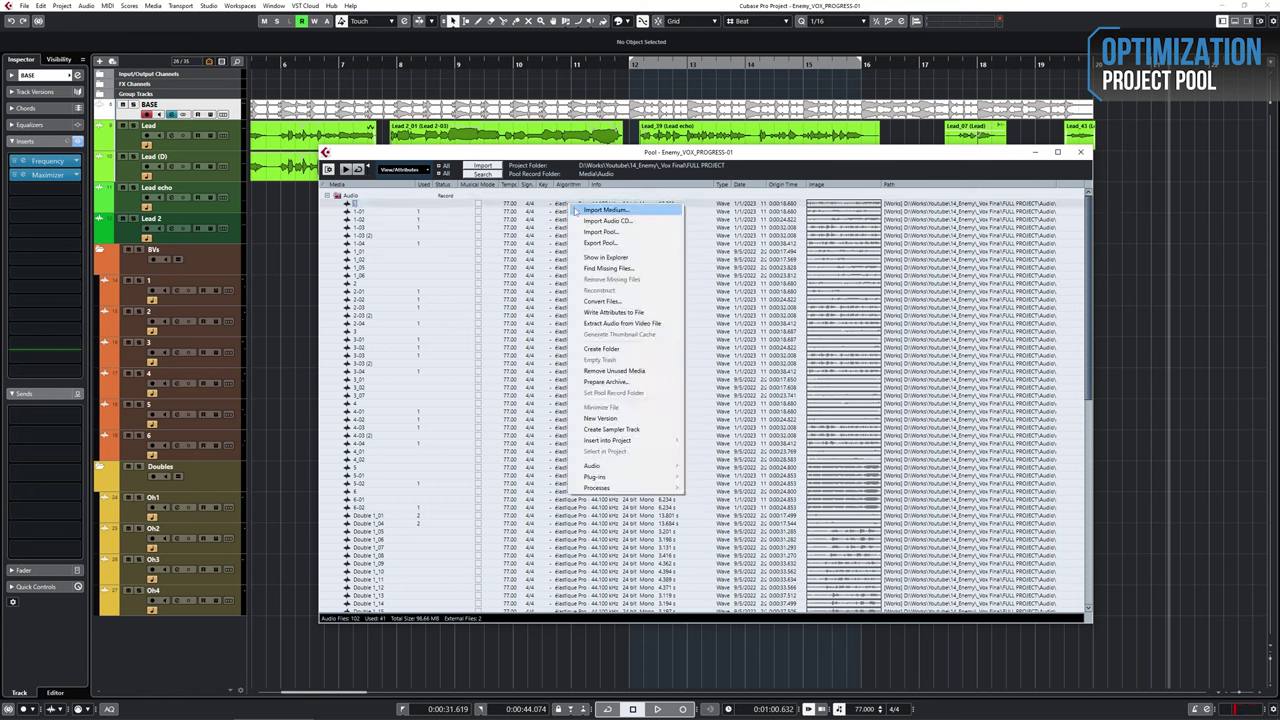
pyautogui.click(602, 301)
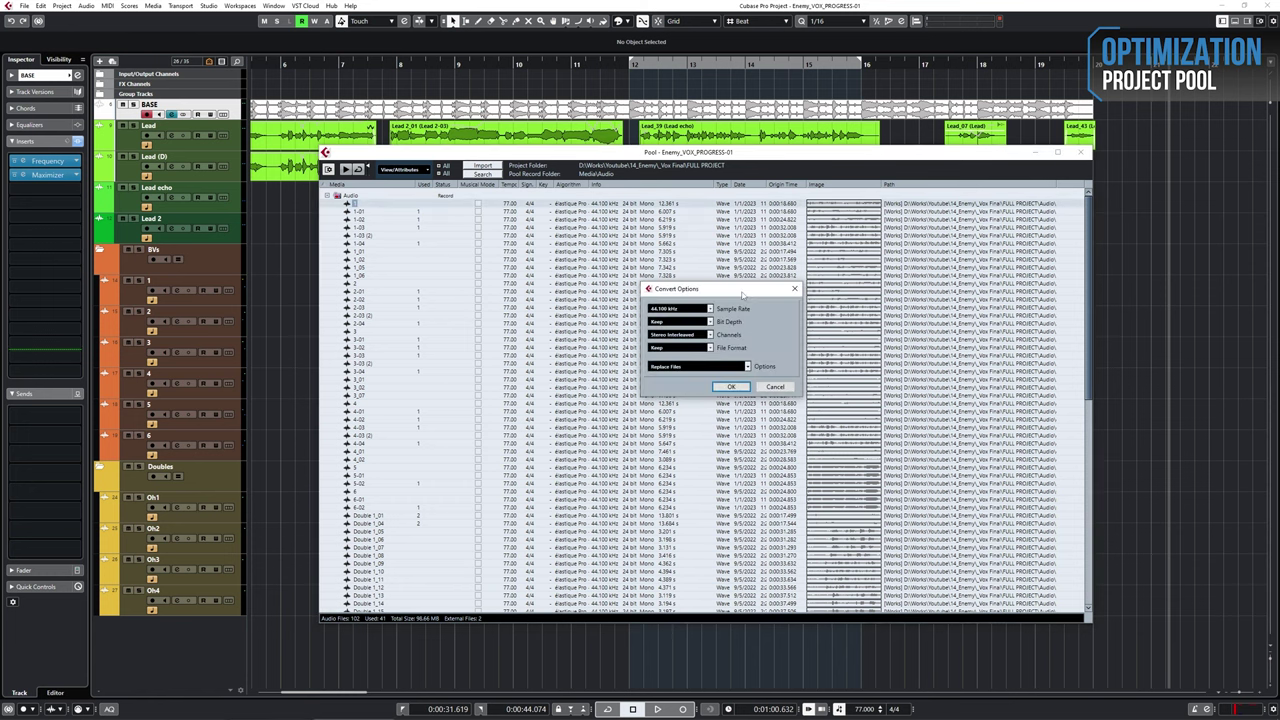
# Step: Review the sample rate, bit depth, channel and file format choices in the Convert Options without converting any files
pyautogui.click(710, 310)
pyautogui.click(710, 310)
pyautogui.click(710, 321)
pyautogui.click(710, 321)
pyautogui.click(710, 334)
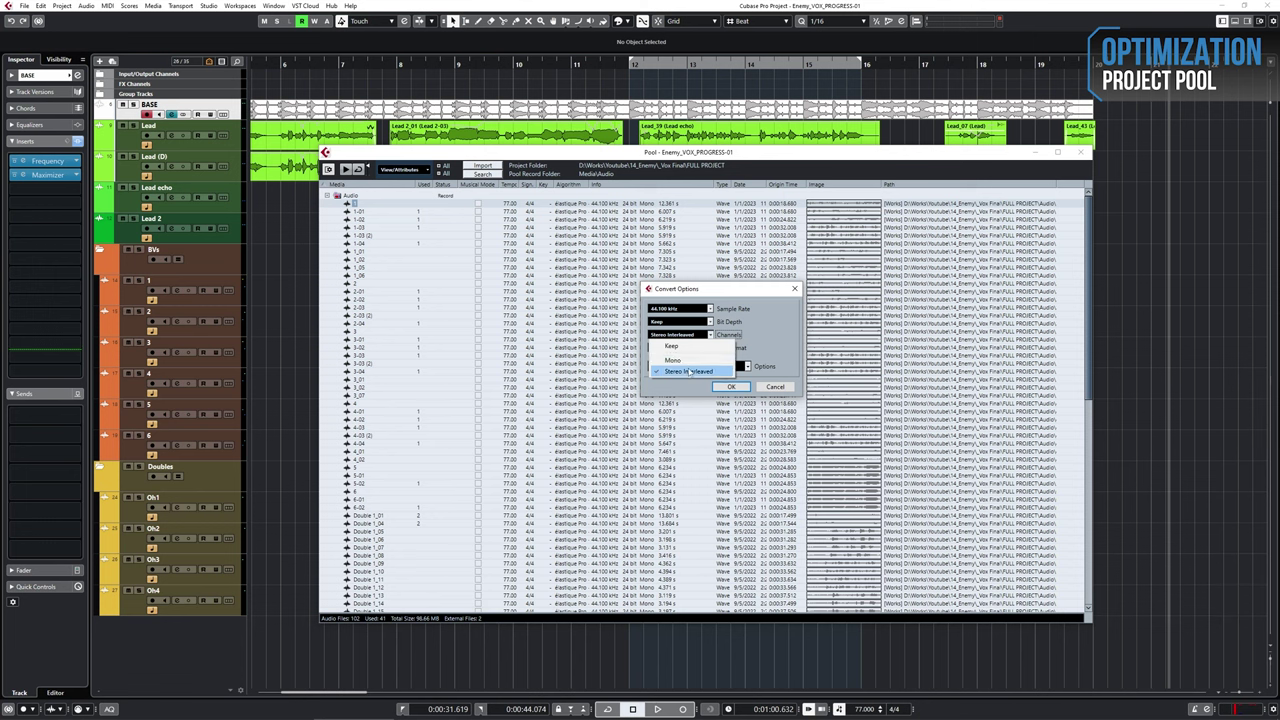
pyautogui.click(755, 332)
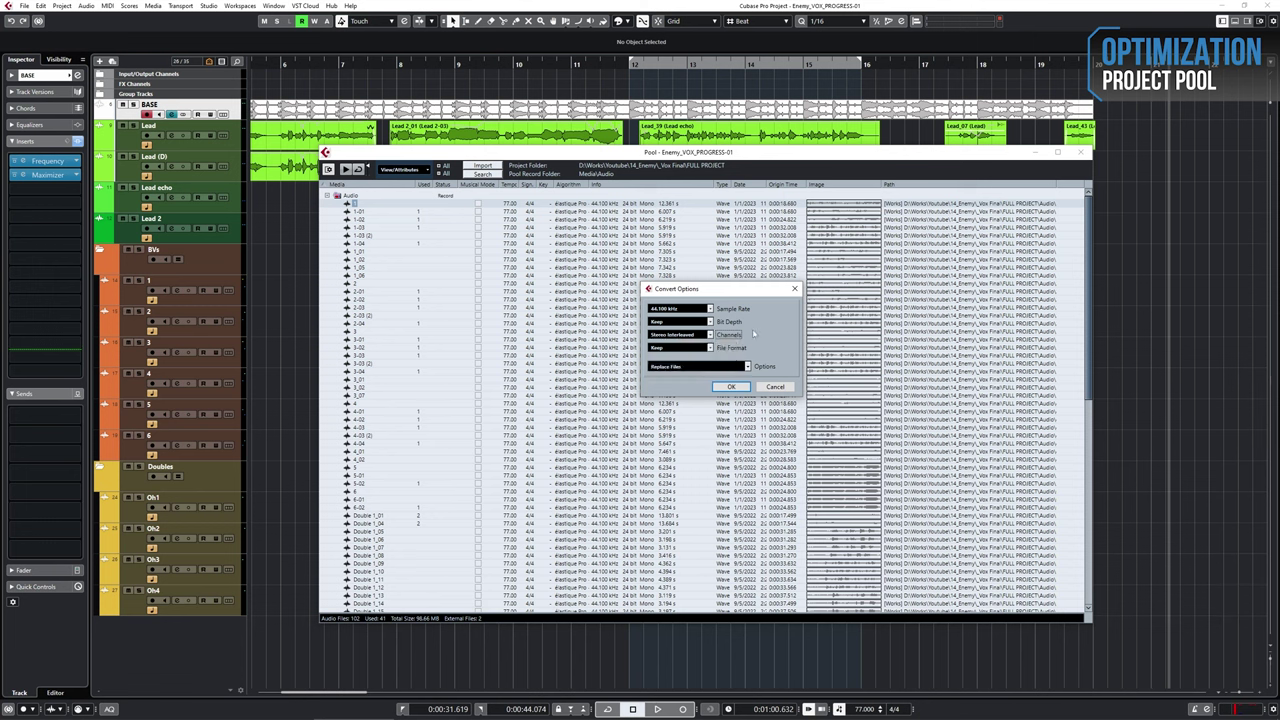
pyautogui.click(710, 348)
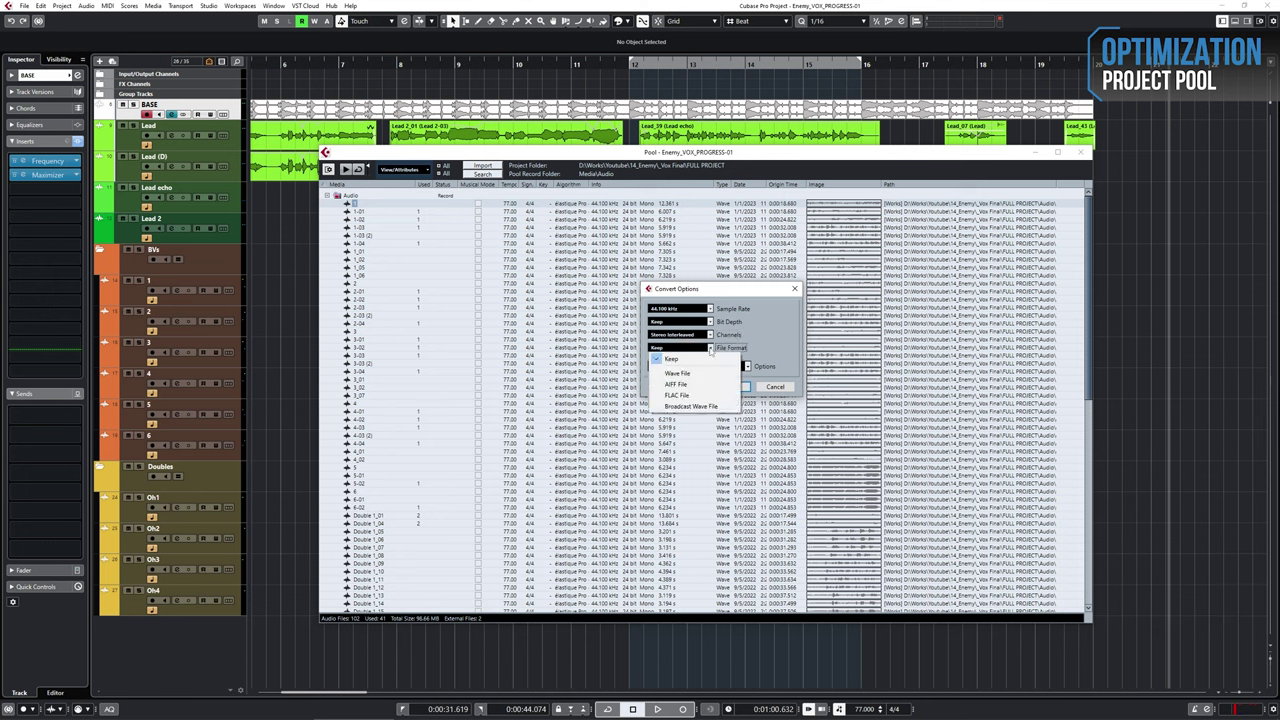
pyautogui.click(711, 350)
pyautogui.click(700, 366)
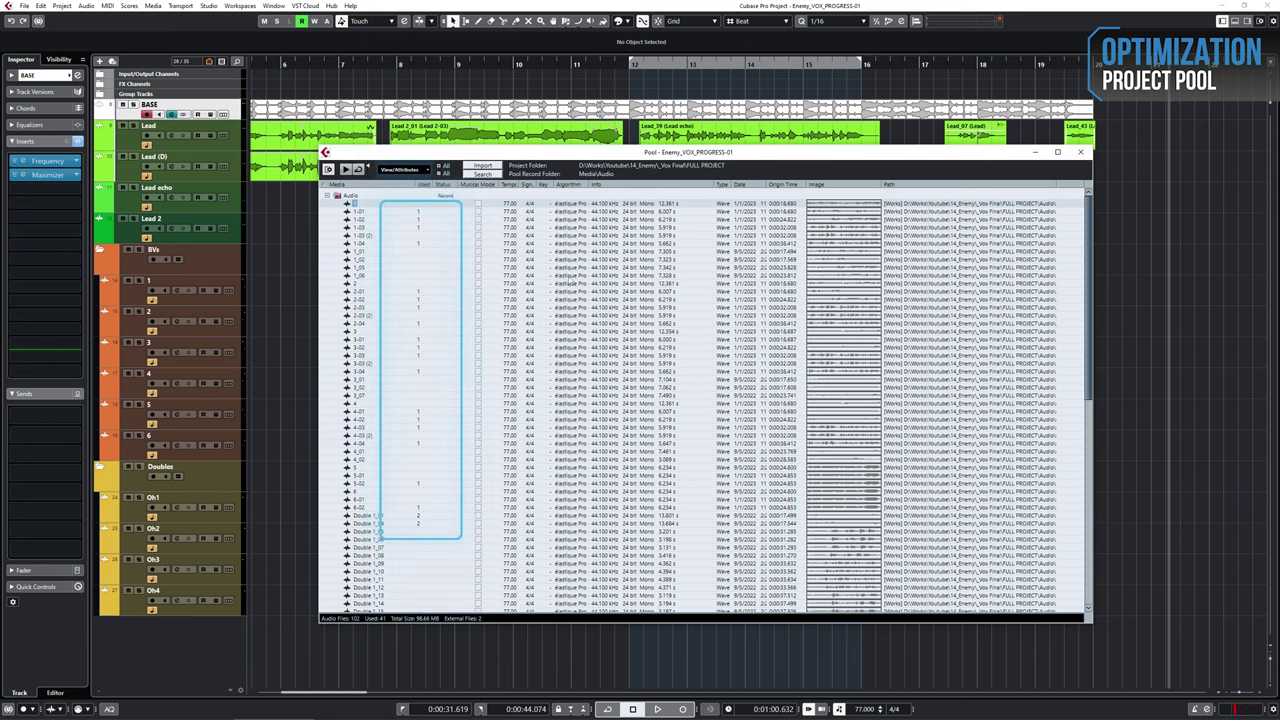
# Step: Remove the unused media from the pool's audio files by moving it to the trash
pyautogui.rightClick(582, 278)
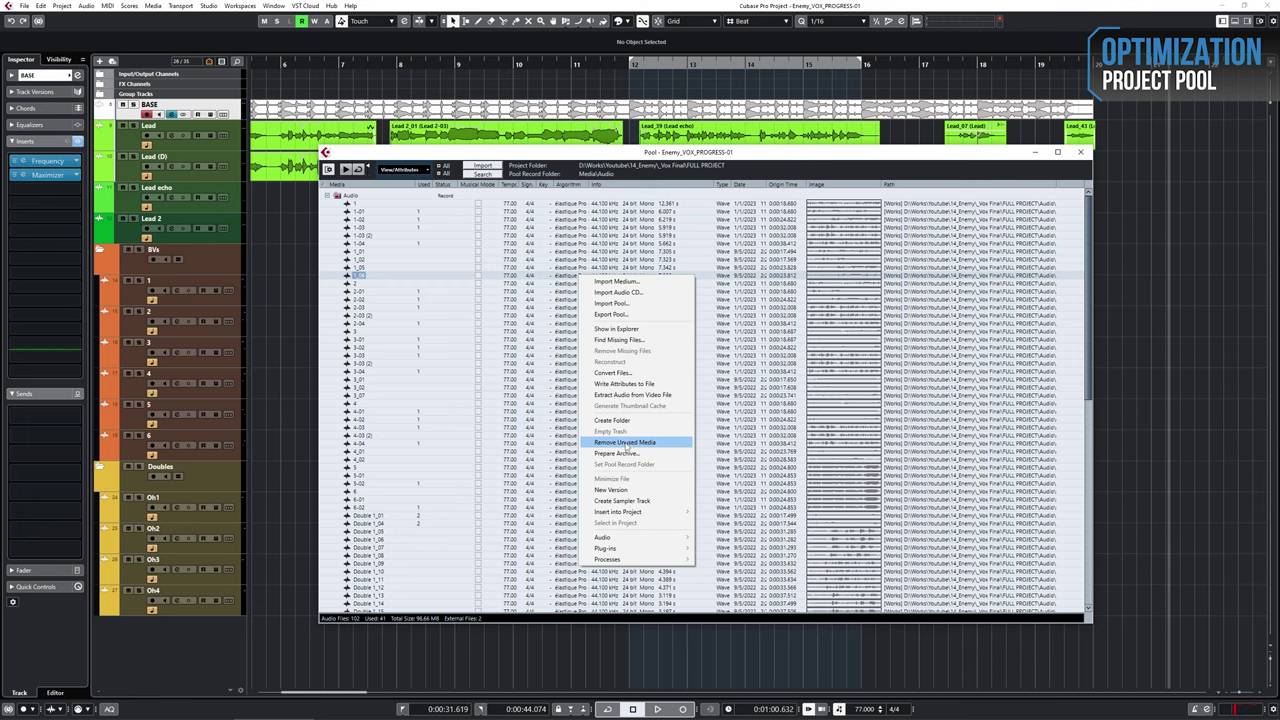
pyautogui.click(625, 442)
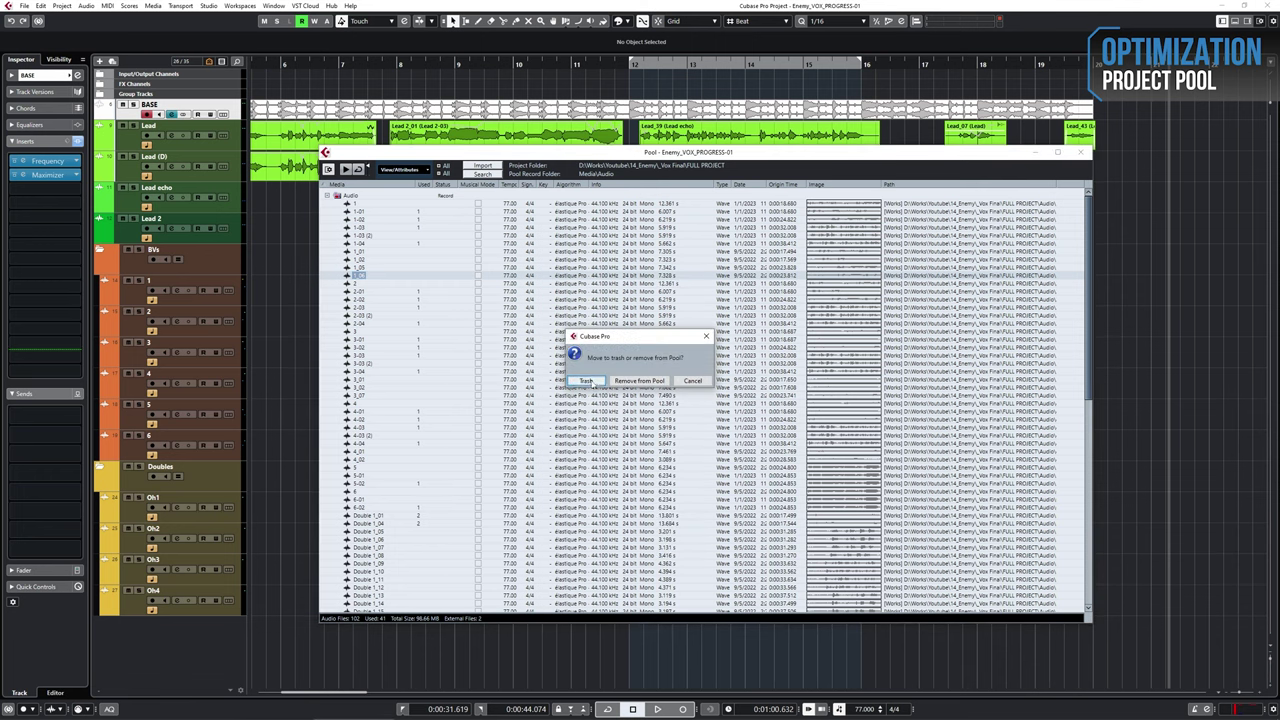
pyautogui.click(586, 381)
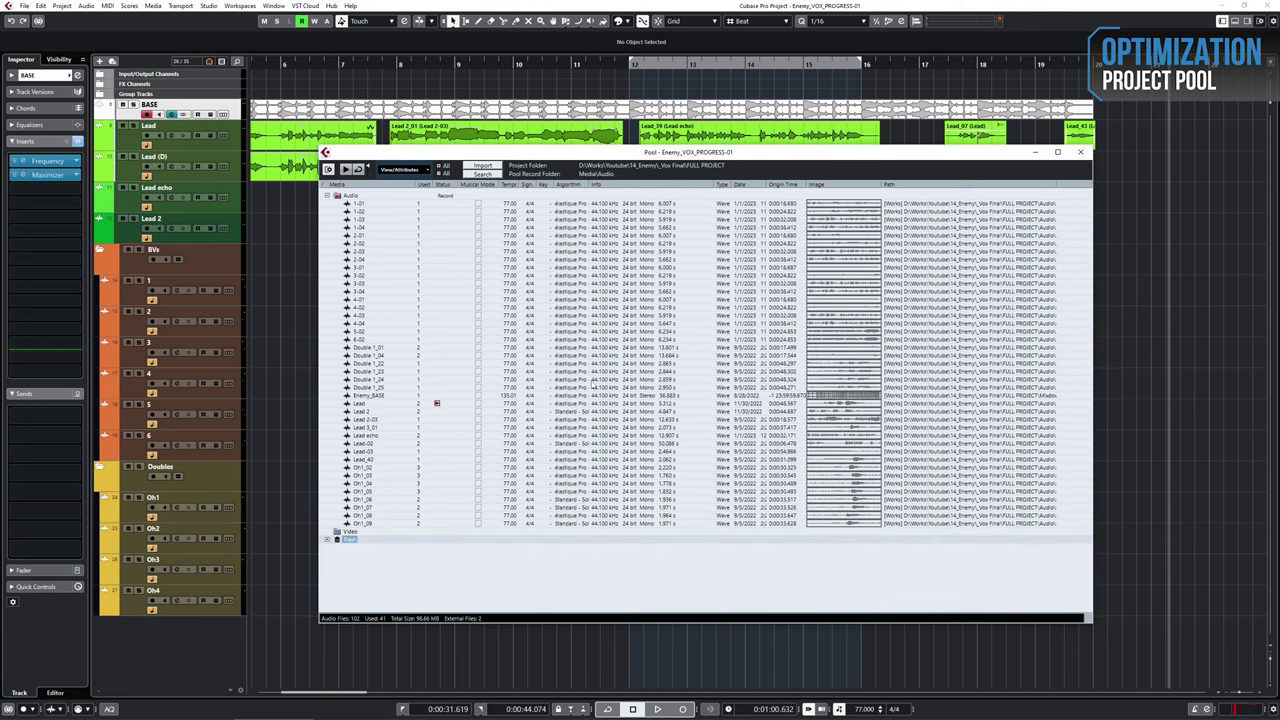
# Step: Check the clips in the pool's Trash folder, and empty it by erasing the files from the hard disk
pyautogui.click(328, 540)
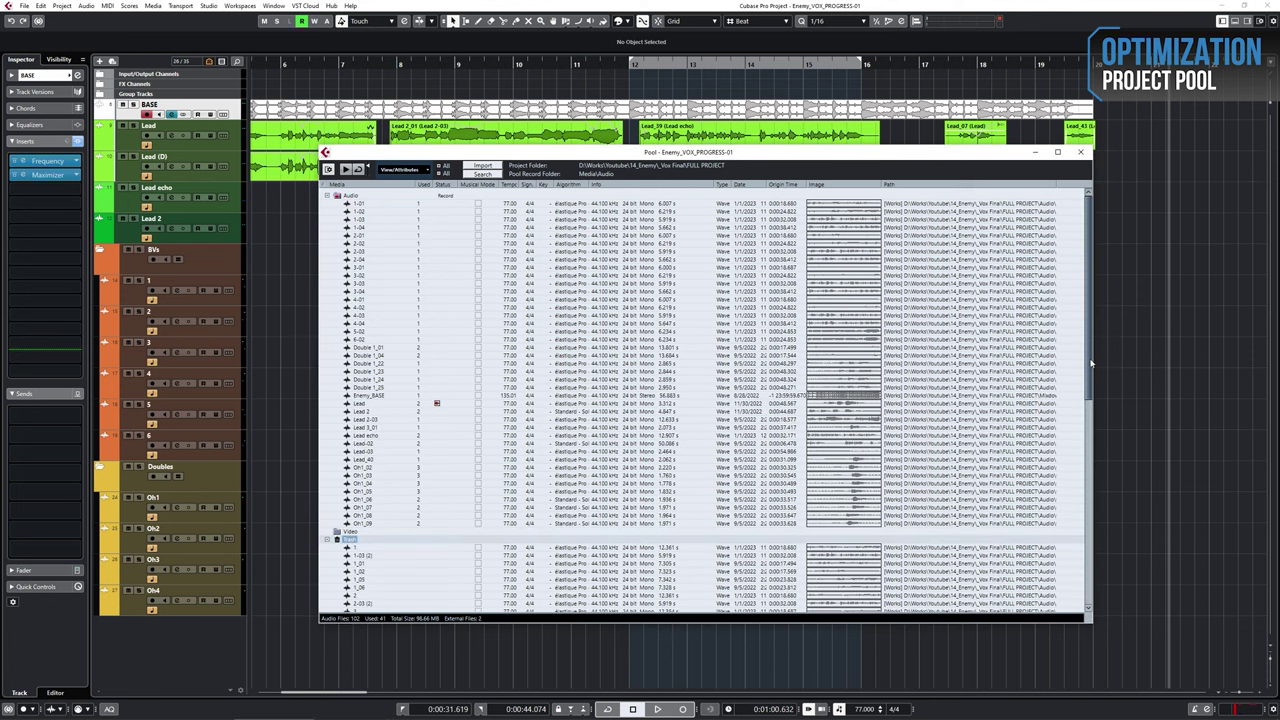
pyautogui.moveTo(1091, 364); pyautogui.dragTo(1100, 464)
pyautogui.rightClick(606, 380)
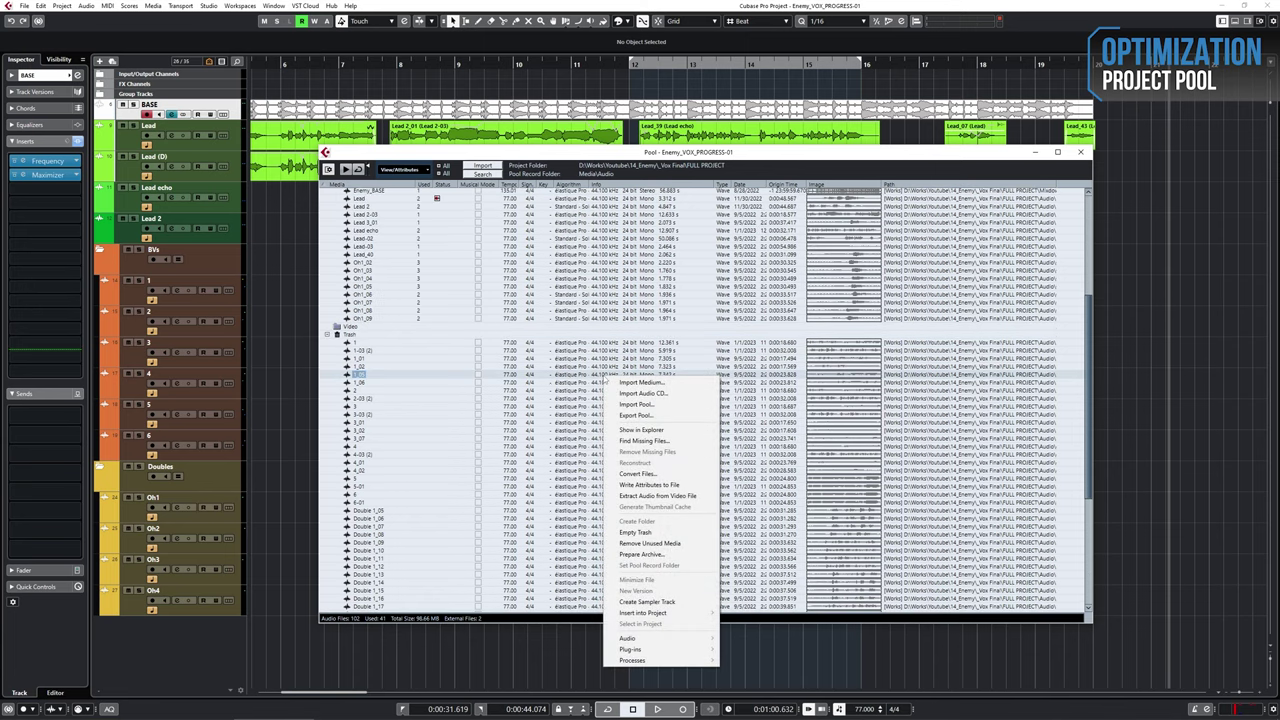
pyautogui.click(634, 532)
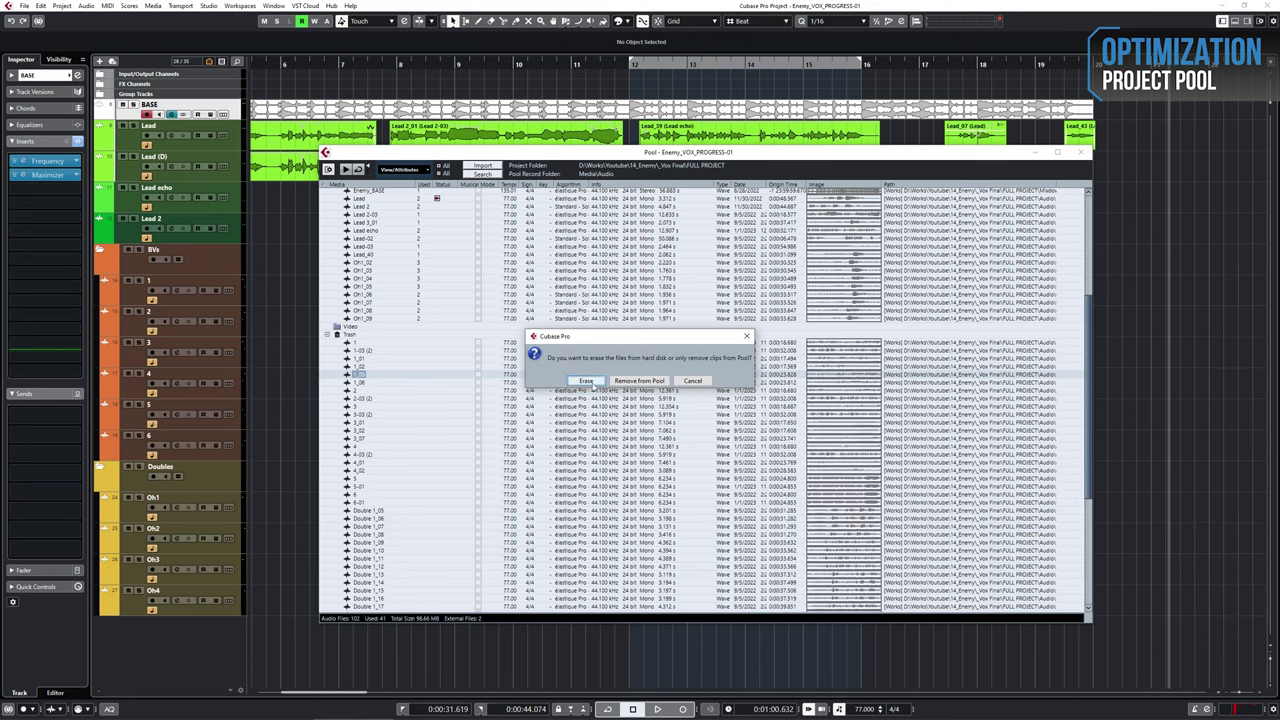
pyautogui.click(593, 385)
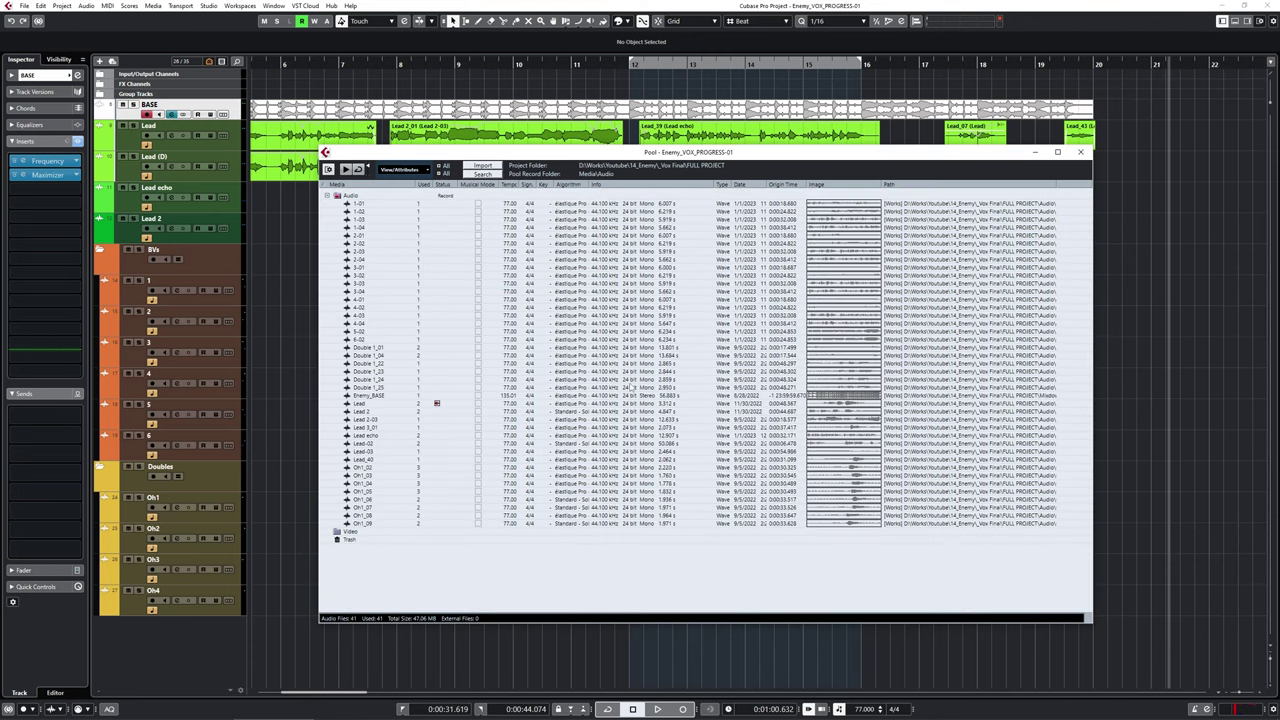